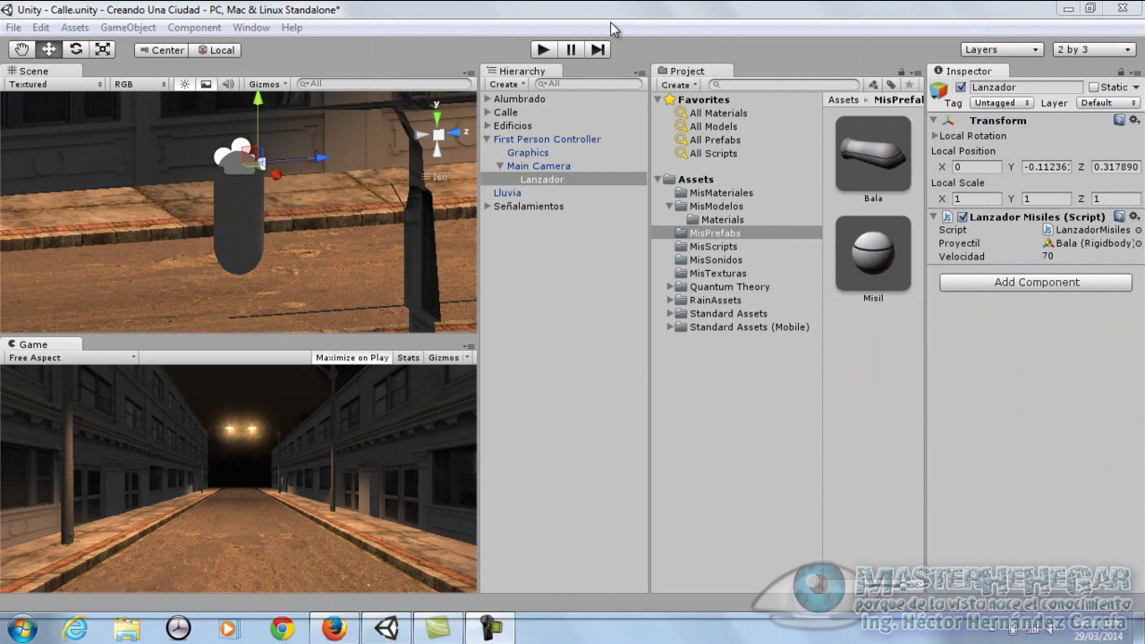
# Step: Play-test the scene by walking the player down the street, then stop playback
pyautogui.click(543, 49)
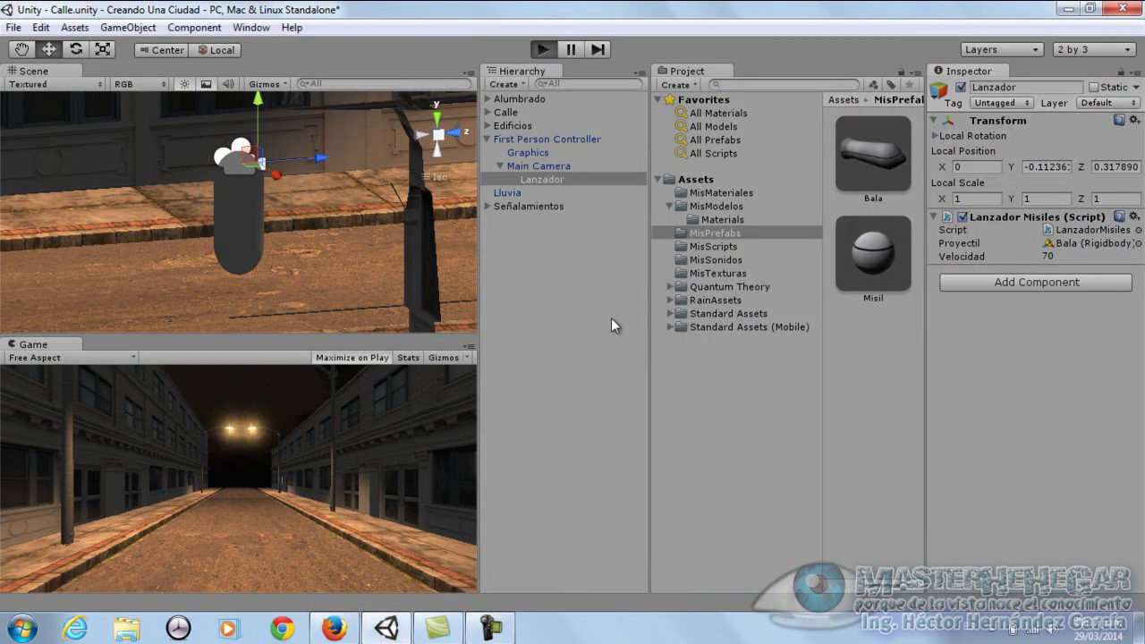
pyautogui.press('w')
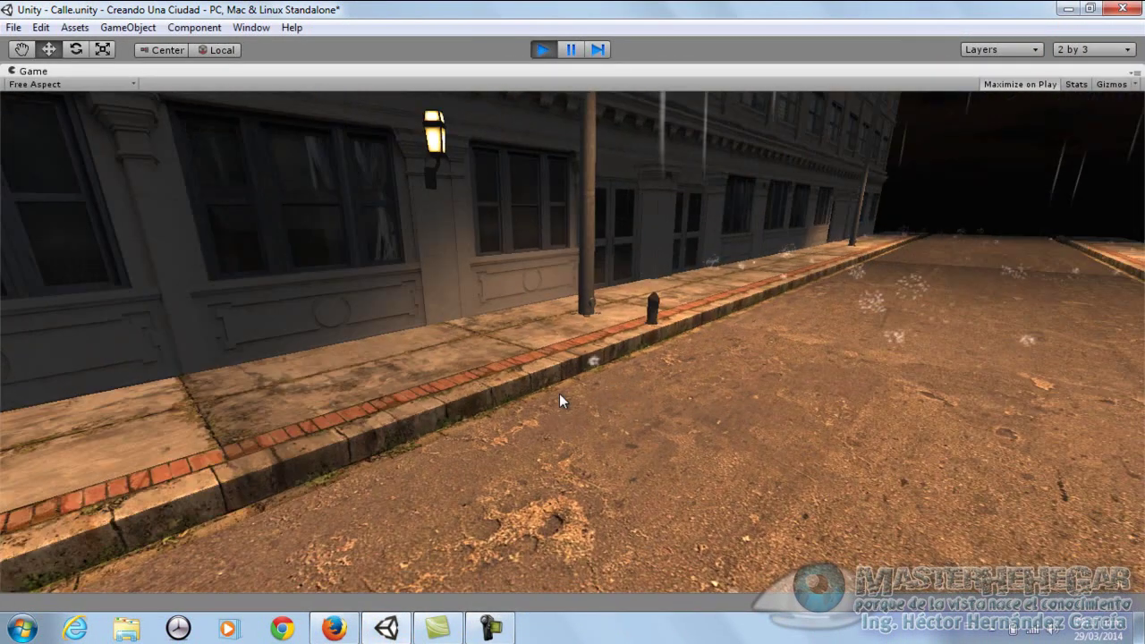
pyautogui.press('w')
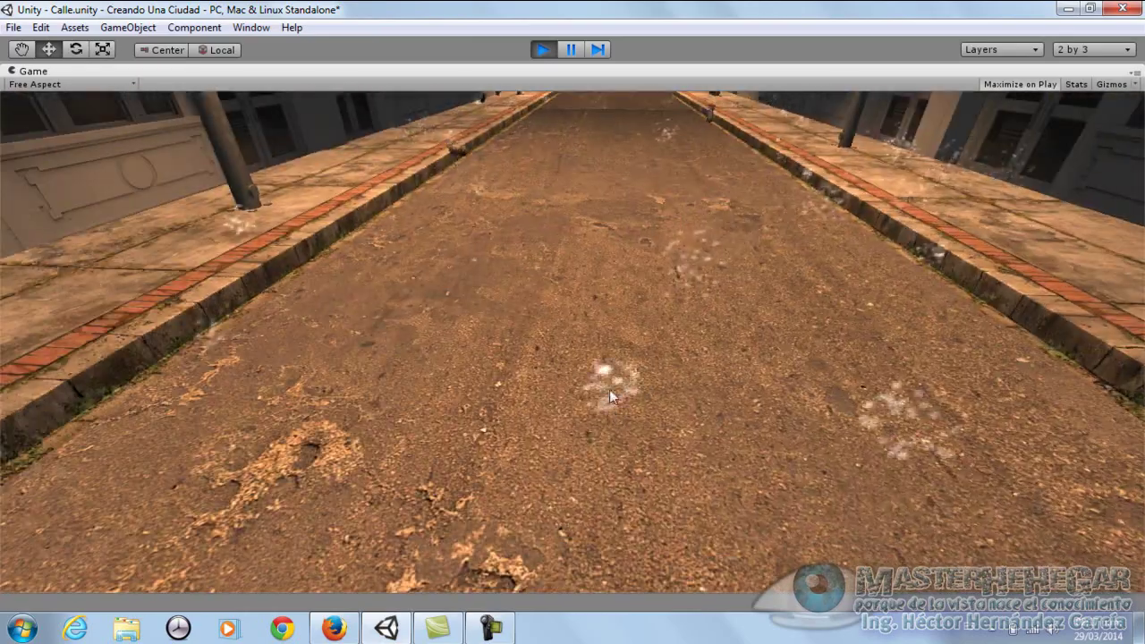
pyautogui.moveTo(597, 72)
pyautogui.moveTo(621, 285)
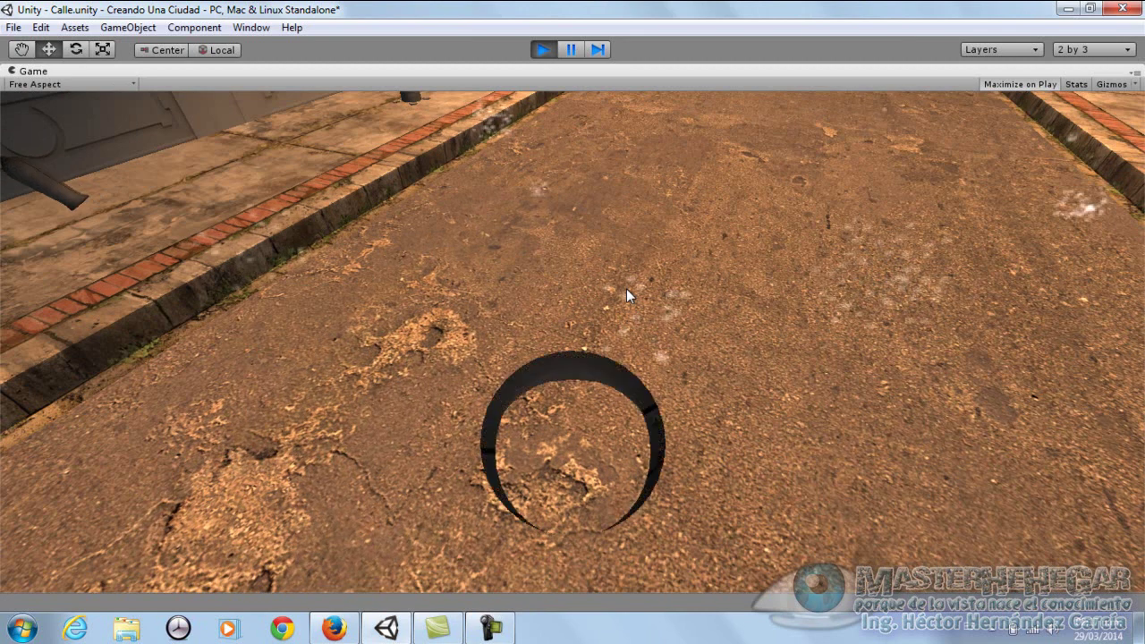
pyautogui.moveTo(621, 243)
pyautogui.click(544, 50)
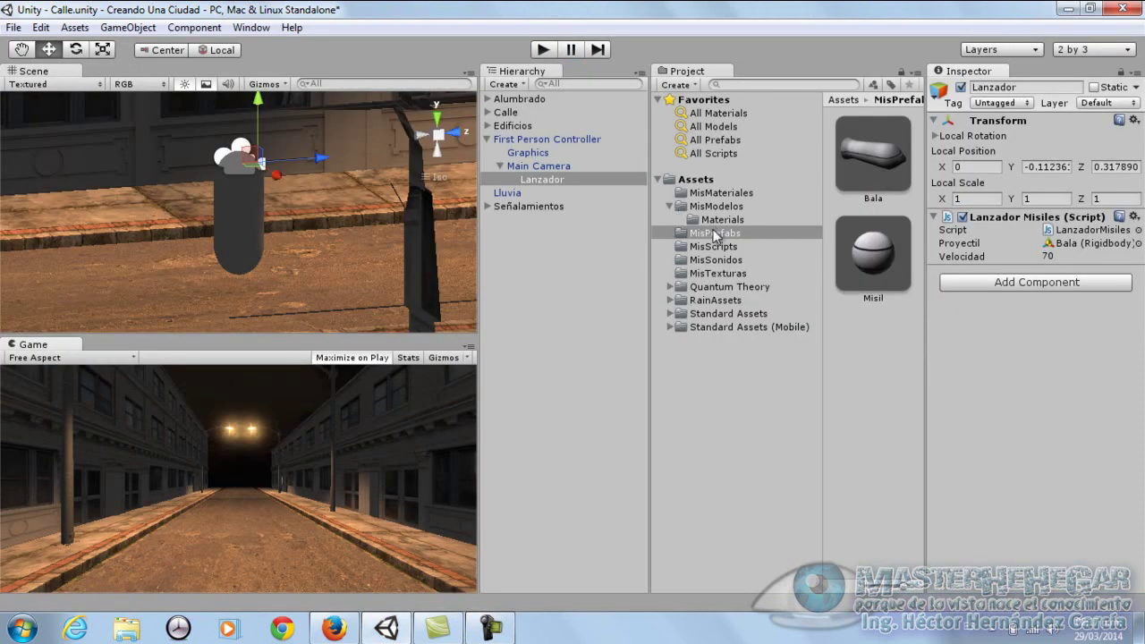
# Step: Create a JavaScript file named Explosion in MisScripts and open it in MonoDevelop
pyautogui.click(713, 247)
pyautogui.rightClick(729, 247)
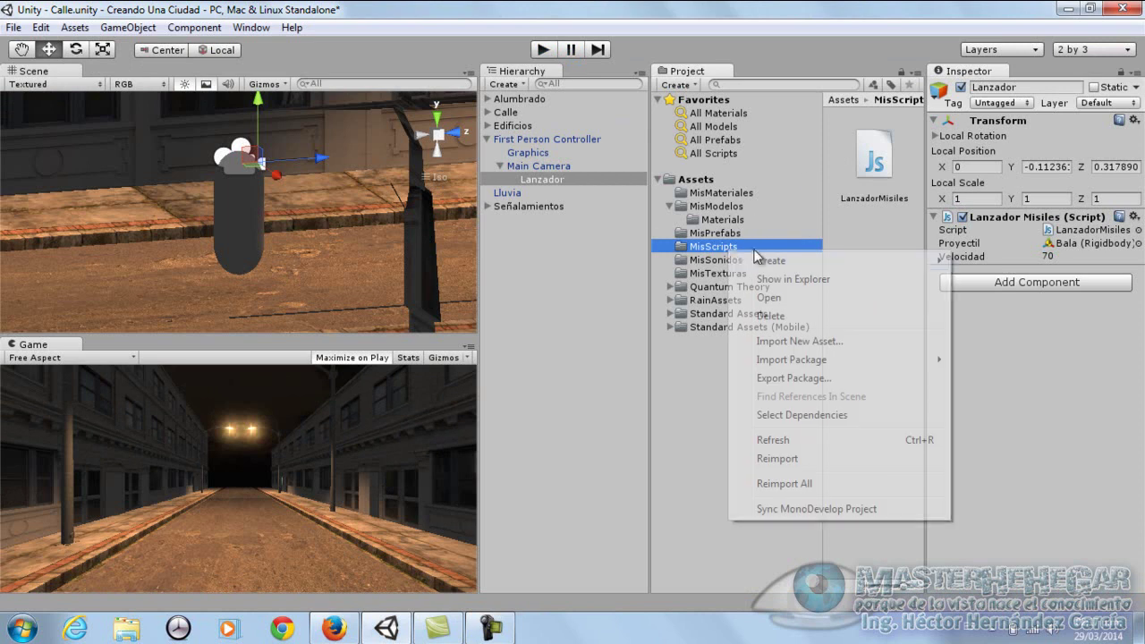
pyautogui.moveTo(767, 260)
pyautogui.click(1004, 285)
pyautogui.write('Explosion')
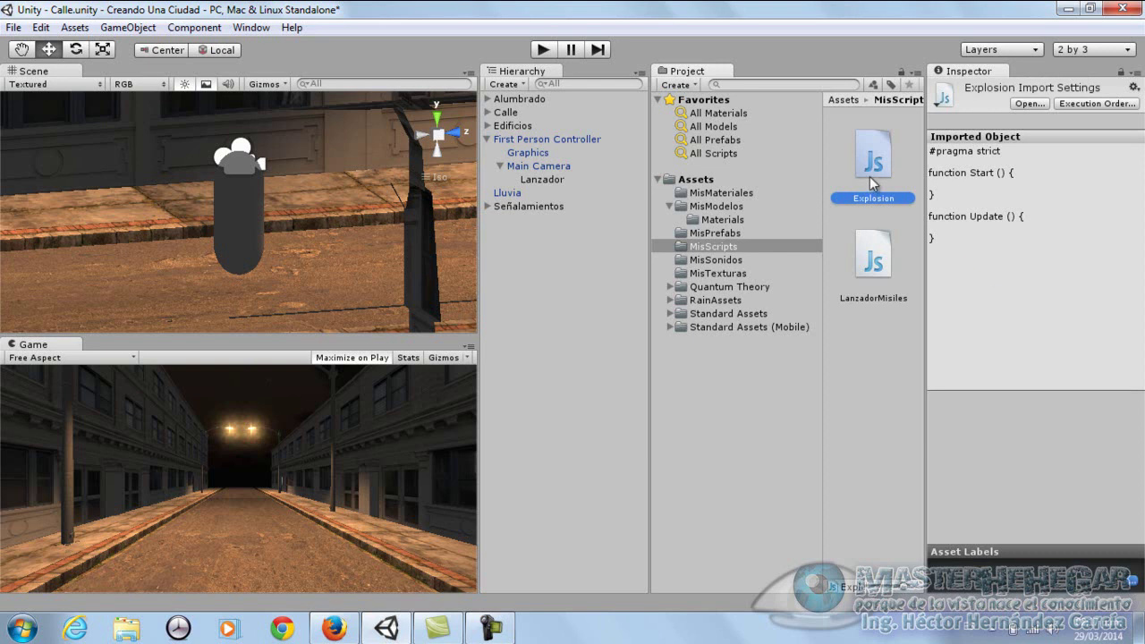
pyautogui.moveTo(875, 172); pyautogui.dragTo(876, 234)
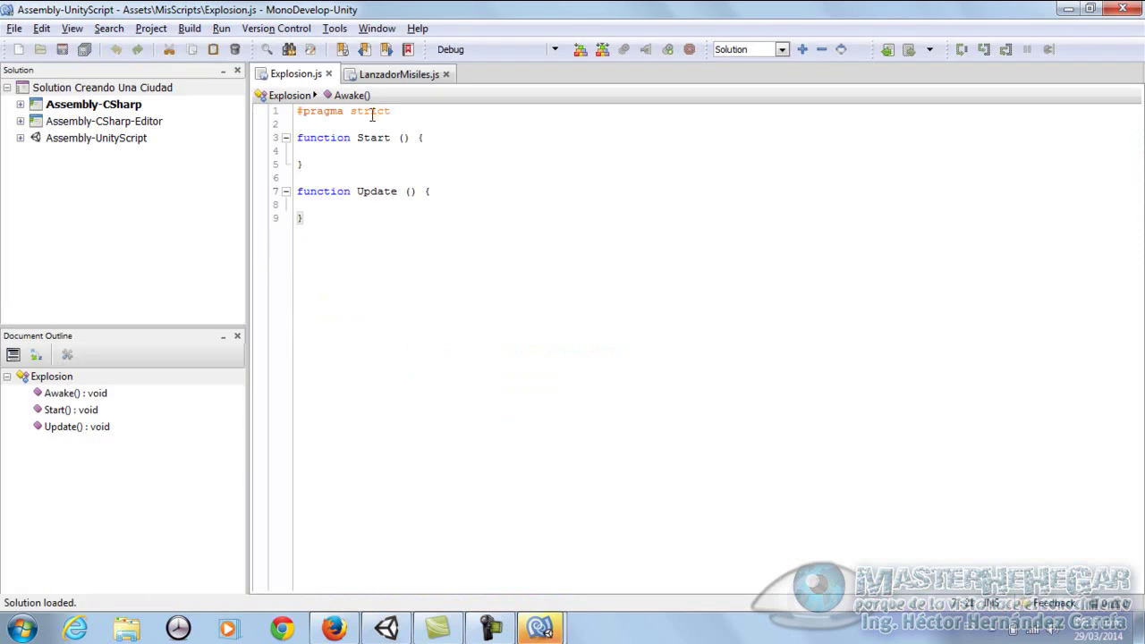
# Step: Delete the default Start and Update functions and declare var explosion:GameObject;
pyautogui.moveTo(307, 130); pyautogui.dragTo(323, 228)
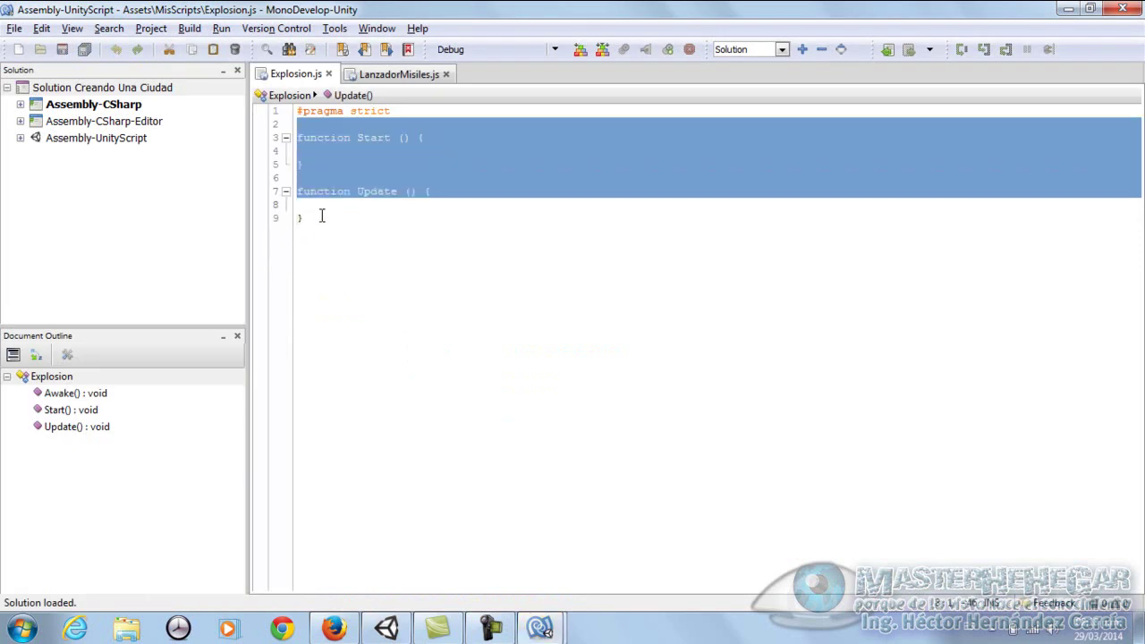
pyautogui.press('Delete')
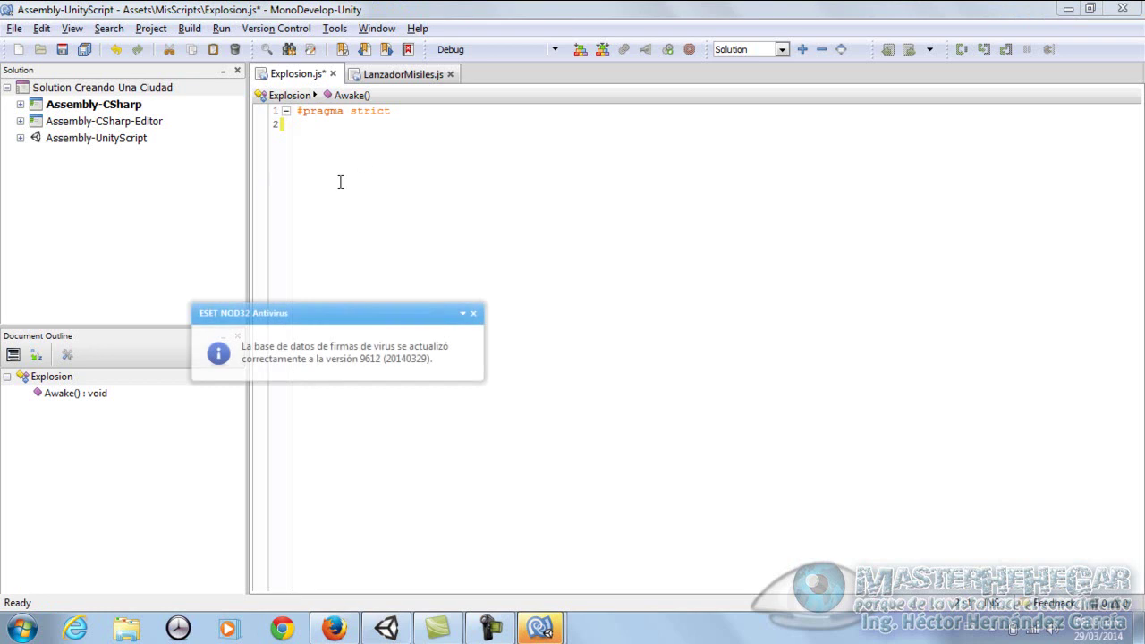
pyautogui.click(474, 314)
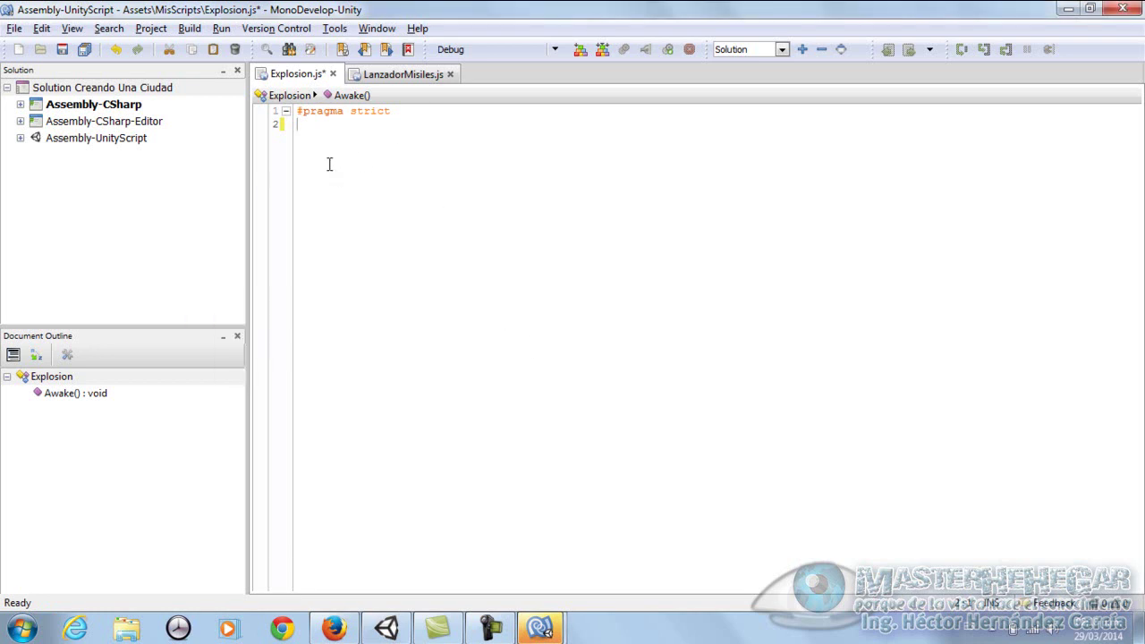
pyautogui.write('v')
pyautogui.write('ar explosion')
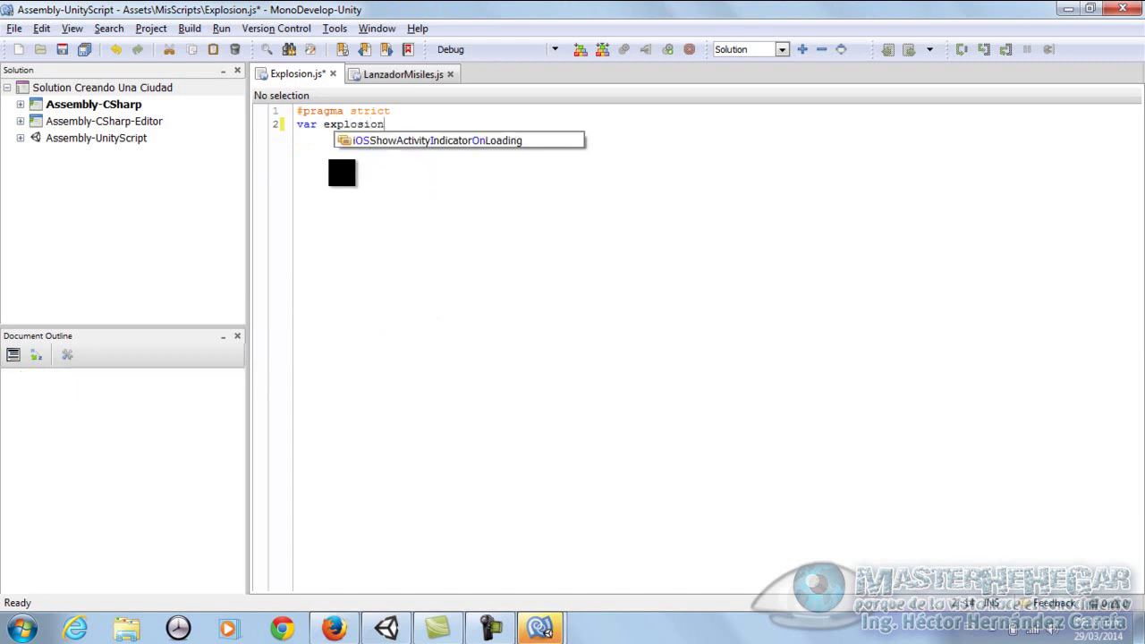
pyautogui.write(':GameObject;')
pyautogui.press('Return')
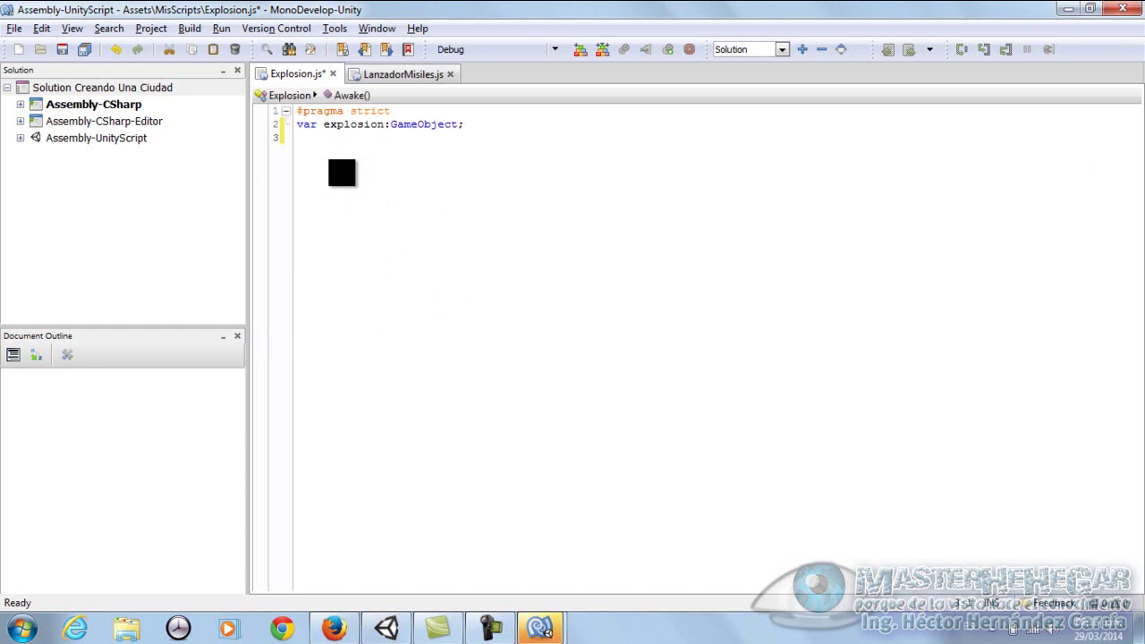
# Step: Add an empty function OnCollisionEnter(colision:Collision) below the variable
pyautogui.write('function')
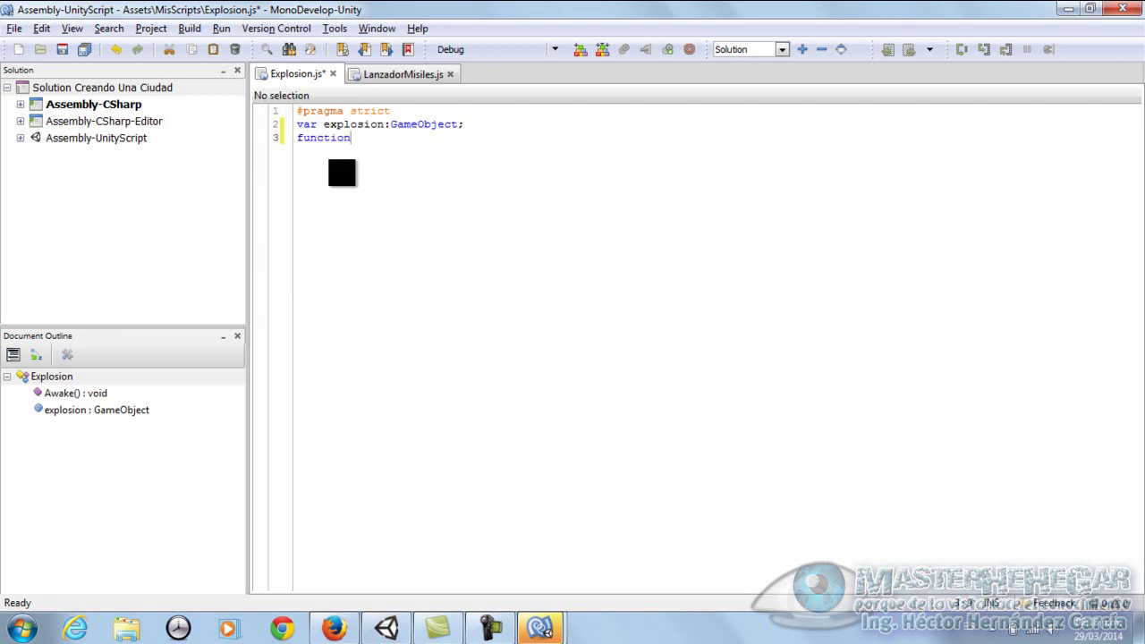
pyautogui.write(' OnCollisionEnter')
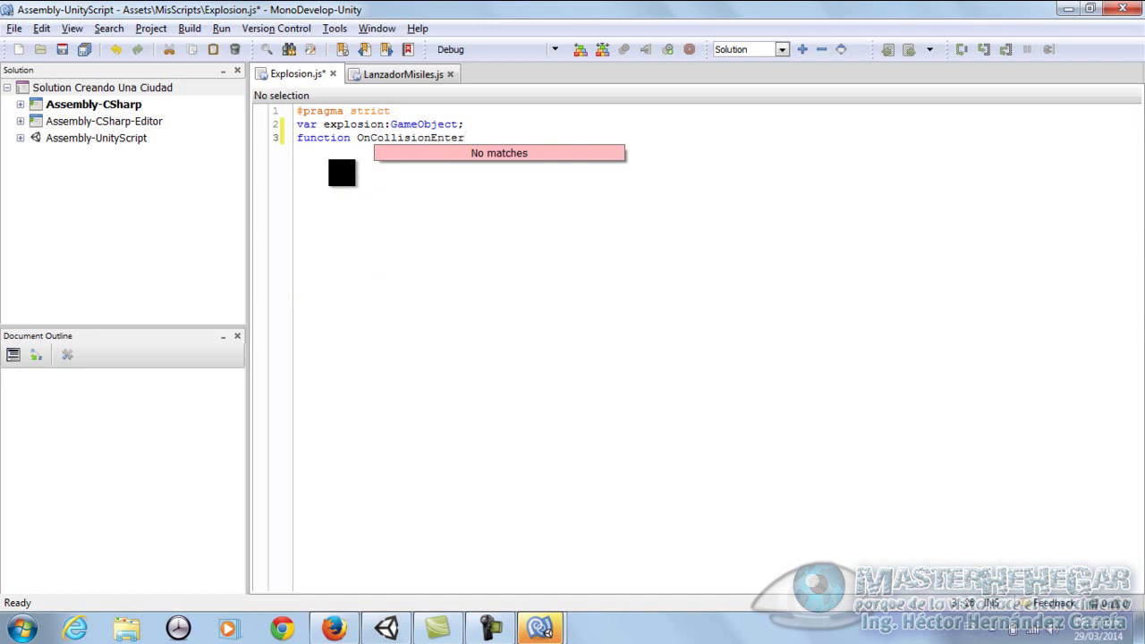
pyautogui.write('()')
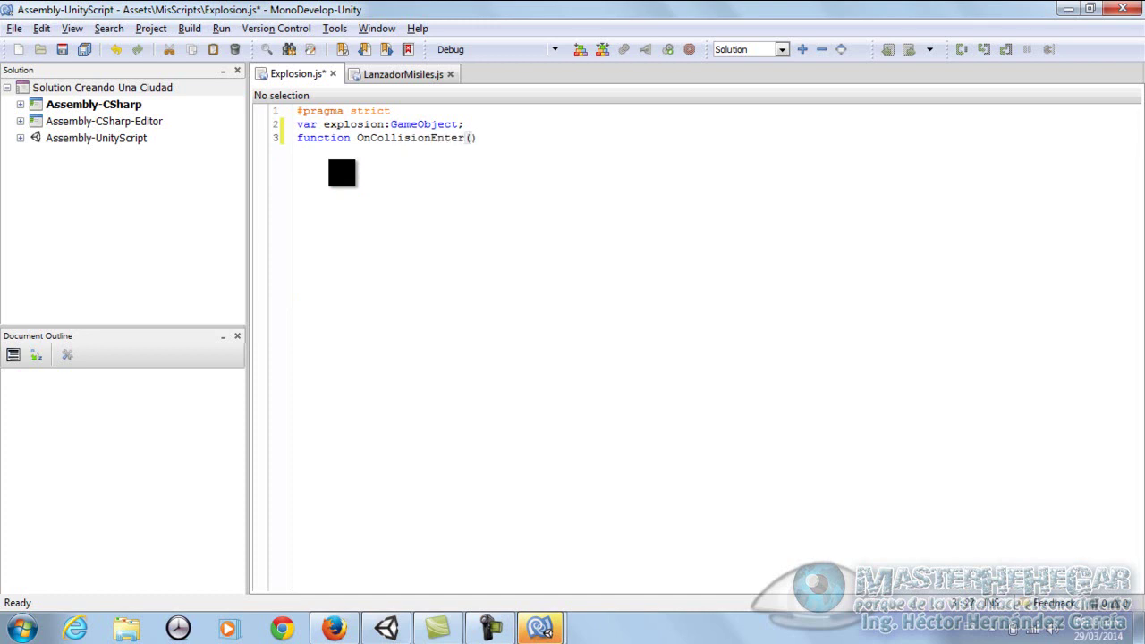
pyautogui.write('{')
pyautogui.press('Return')
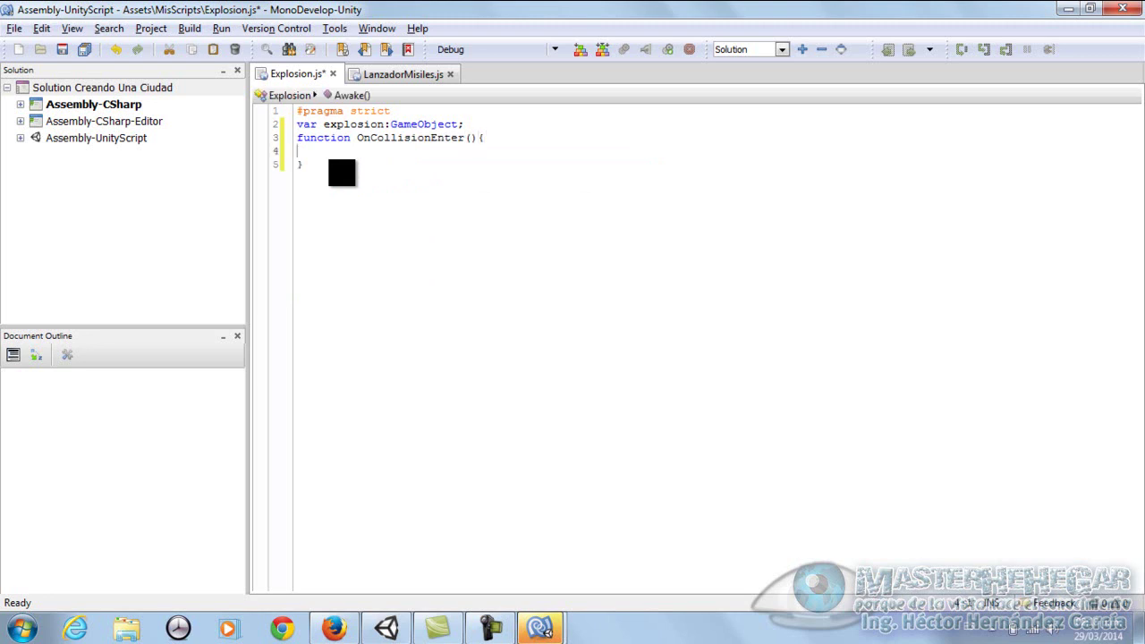
pyautogui.click(467, 138)
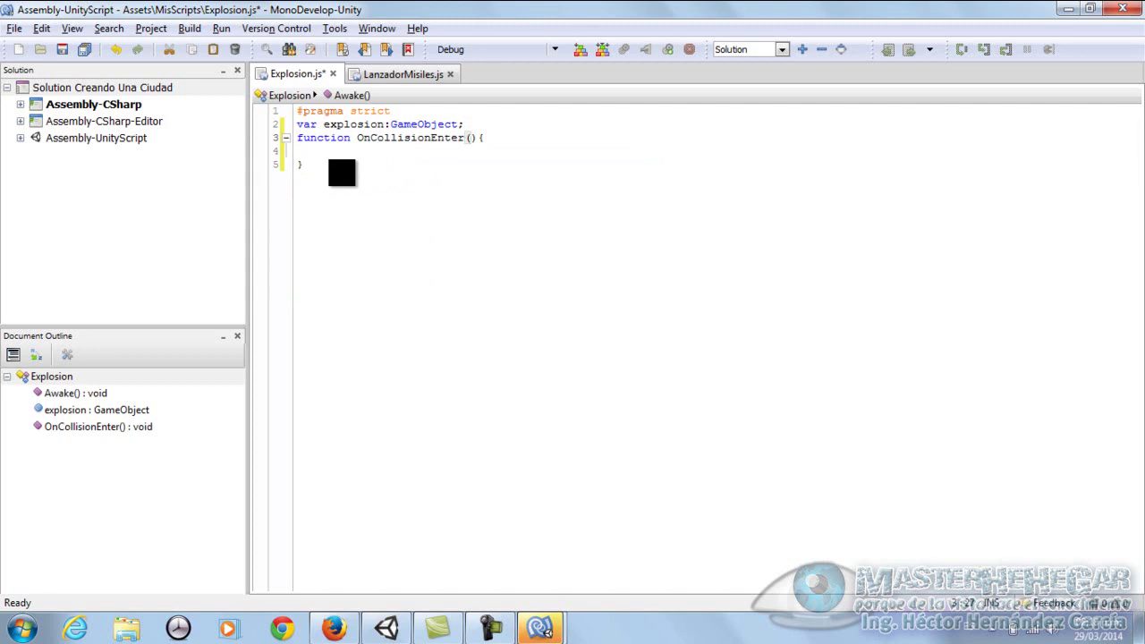
pyautogui.write('colio')
pyautogui.press('BackSpace')
pyautogui.write('sion:')
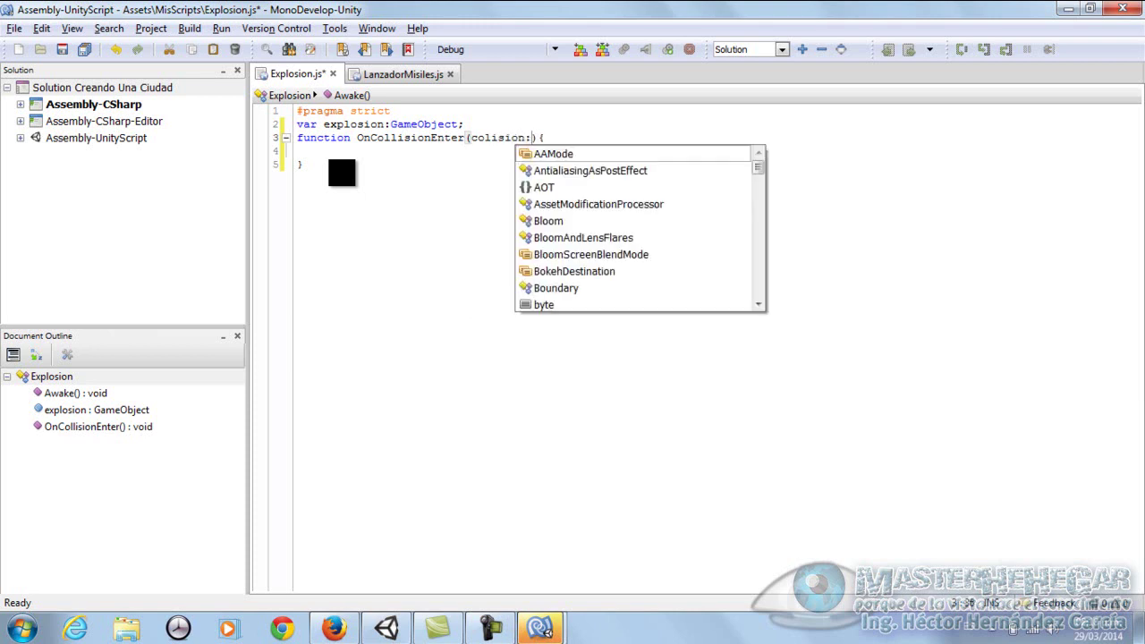
pyautogui.write('Colli')
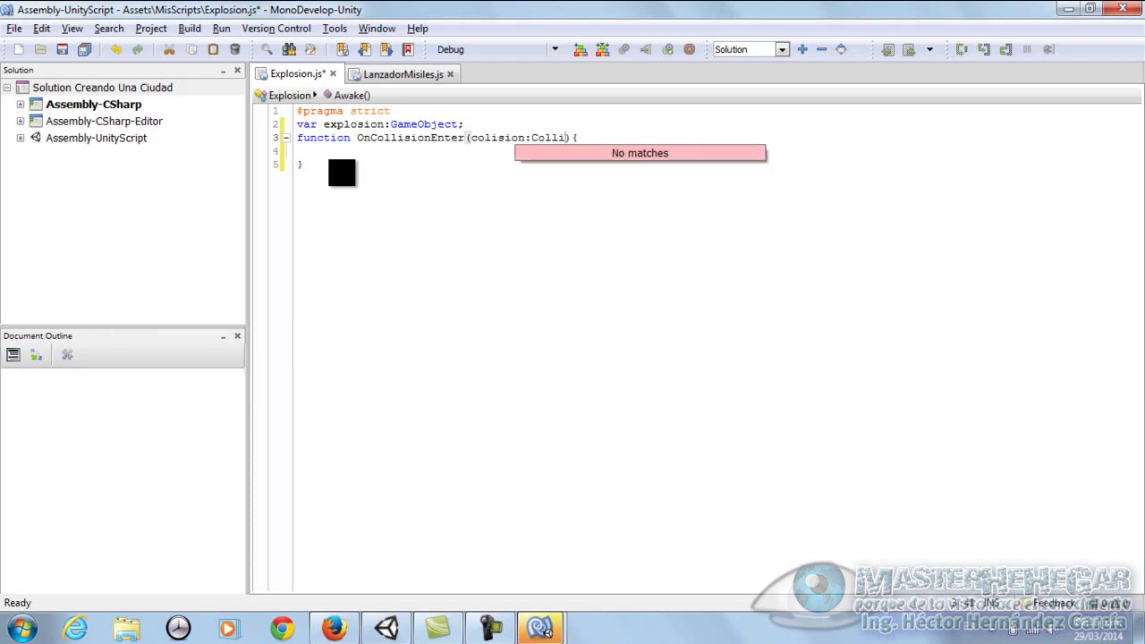
pyautogui.write('sion')
pyautogui.click(299, 150)
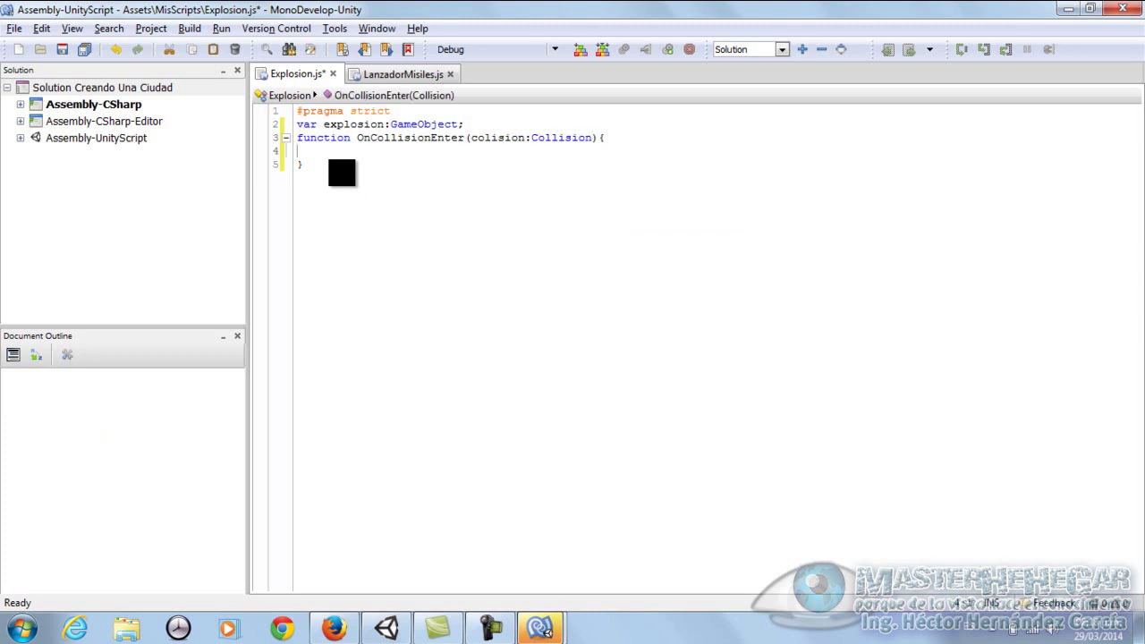
# Step: Save the script and begin declaring var contacto:ContactPoint= inside OnCollisionEnter
pyautogui.click(84, 49)
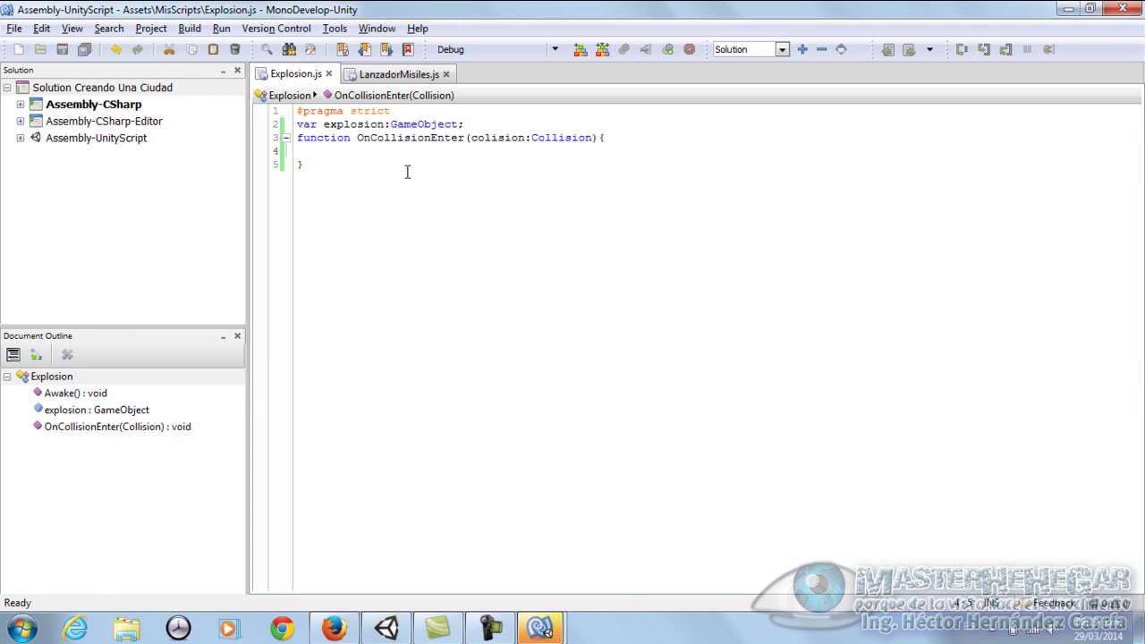
pyautogui.write('var')
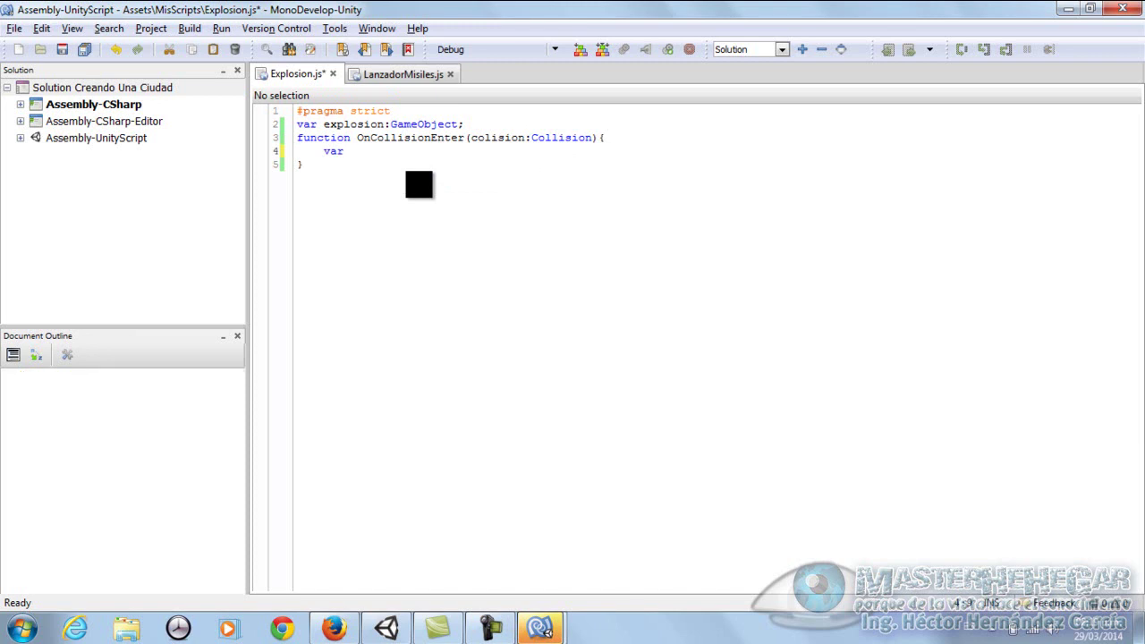
pyautogui.hotkey('ctrl', 'space')
pyautogui.write('contacop')
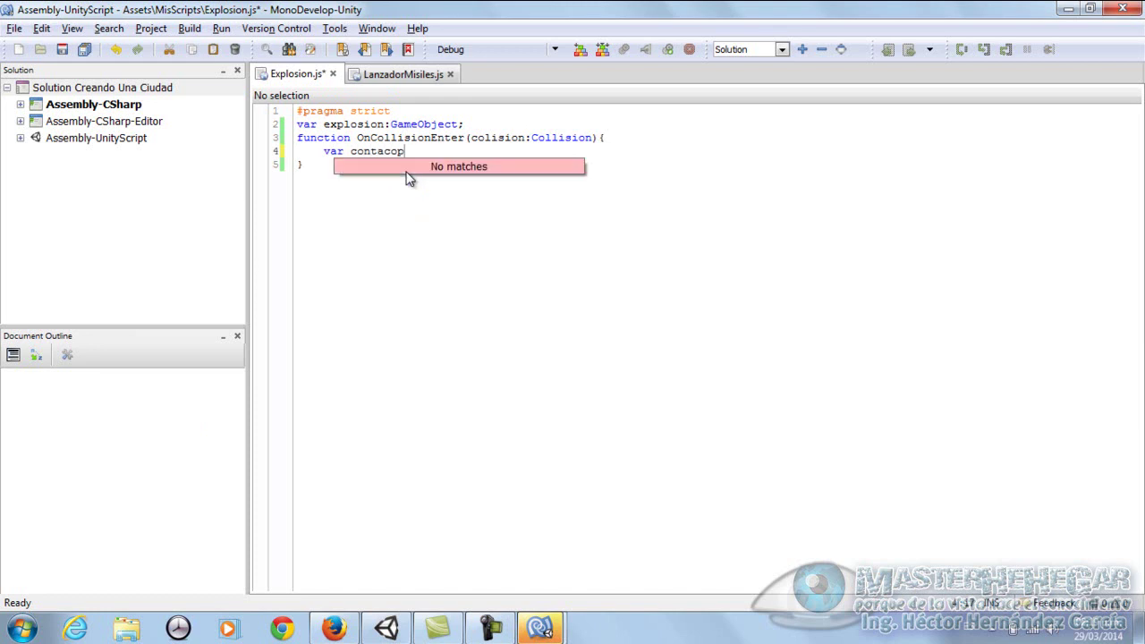
pyautogui.press('BackSpace')
pyautogui.press('BackSpace')
pyautogui.write('to:')
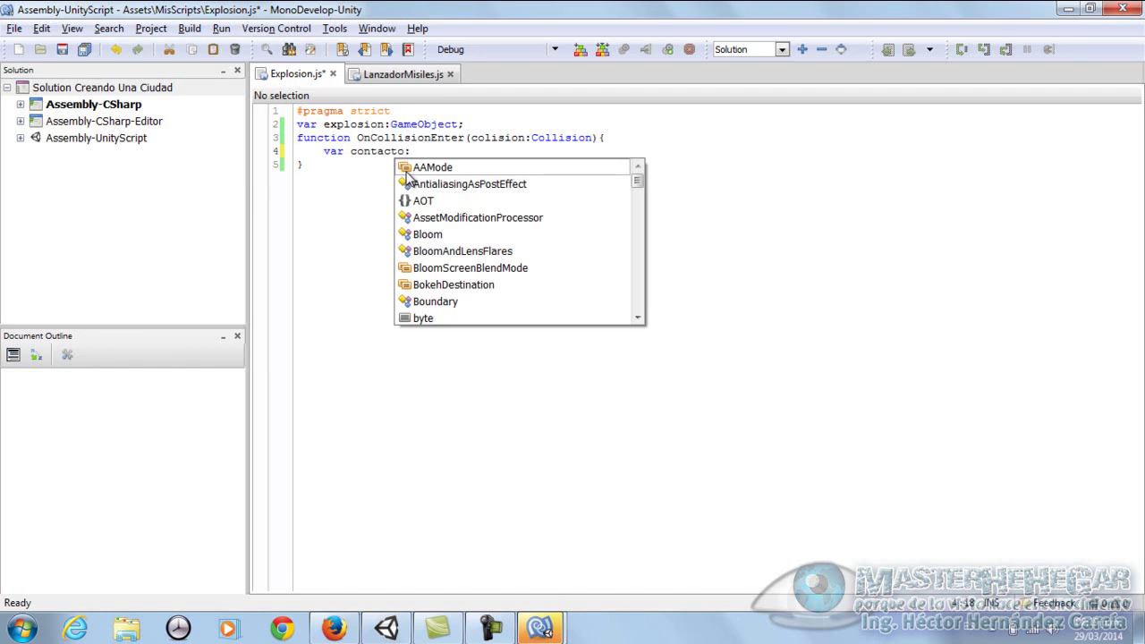
pyautogui.write('ContactPoint')
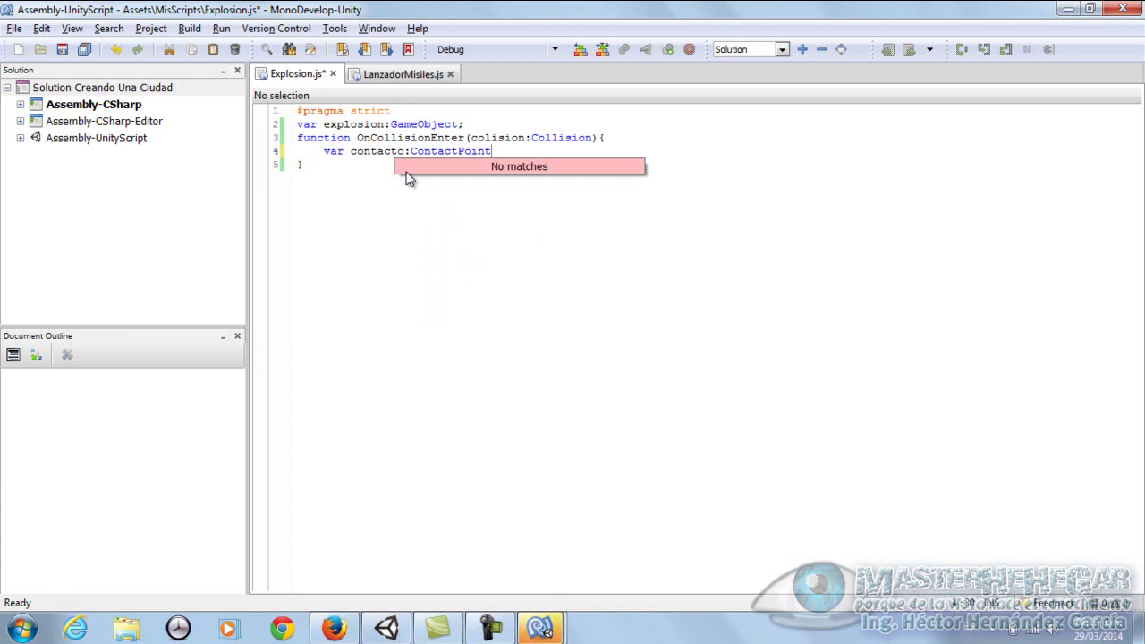
pyautogui.write('=')
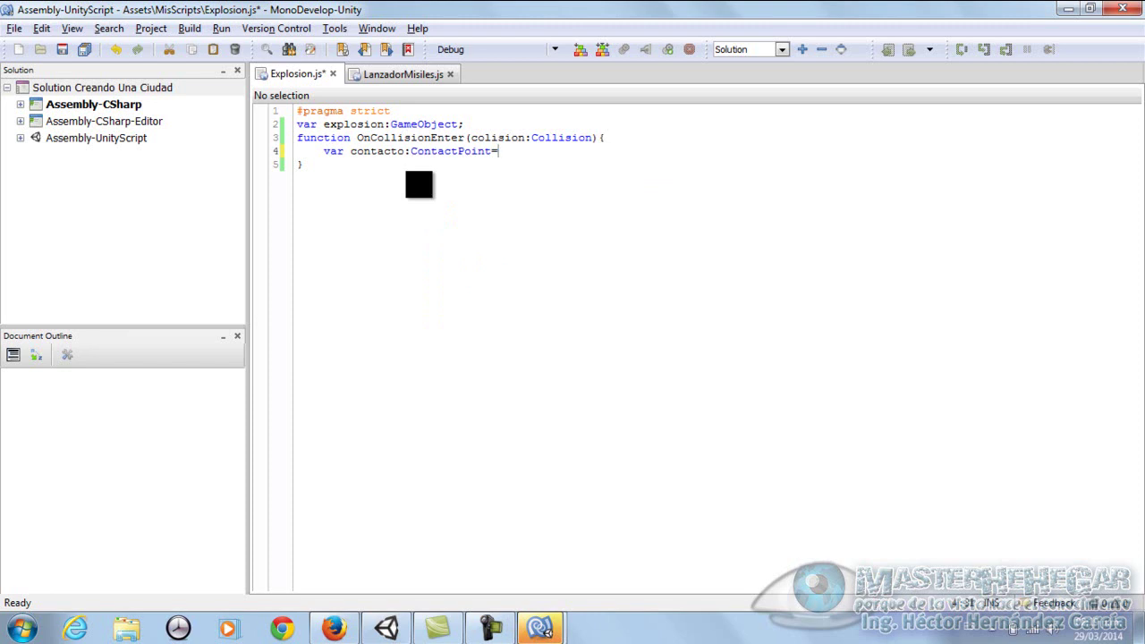
# Step: Assign contacto the value colision.contacts[0]; and start a rotacion variable on the next line
pyautogui.write('colison')
pyautogui.press('BackSpace')
pyautogui.press('BackSpace')
pyautogui.write('ion')
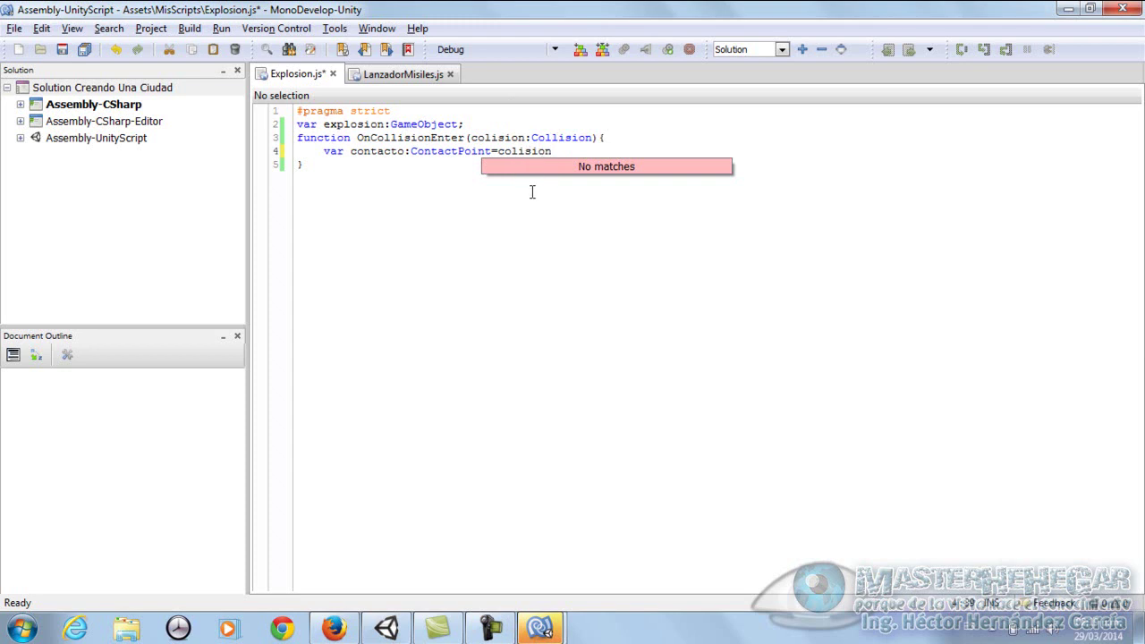
pyautogui.write('.')
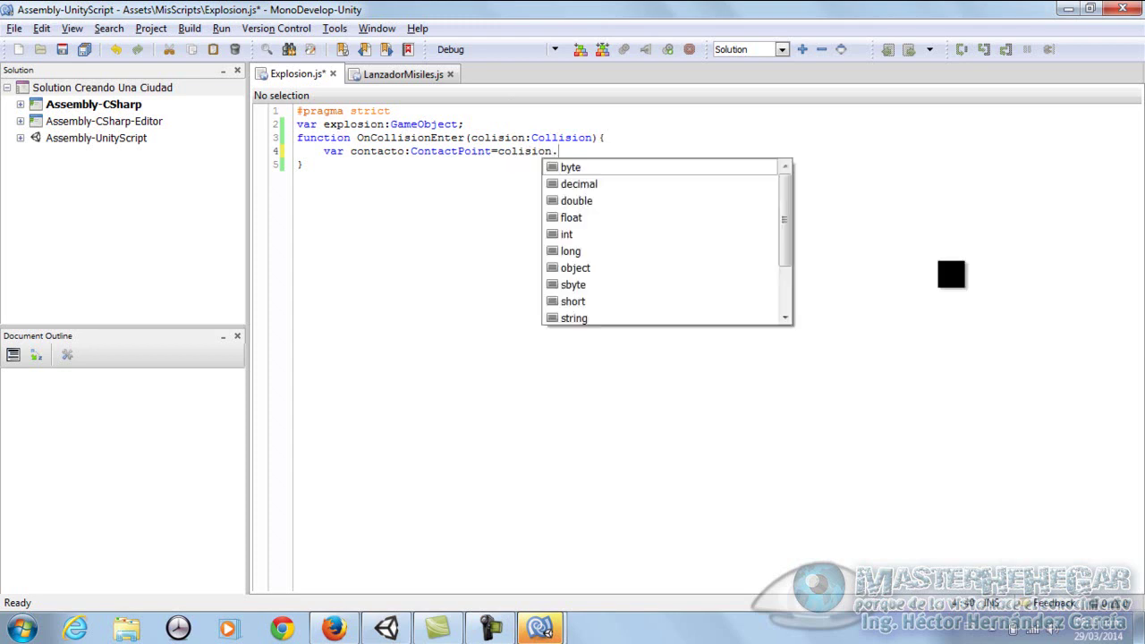
pyautogui.write('con')
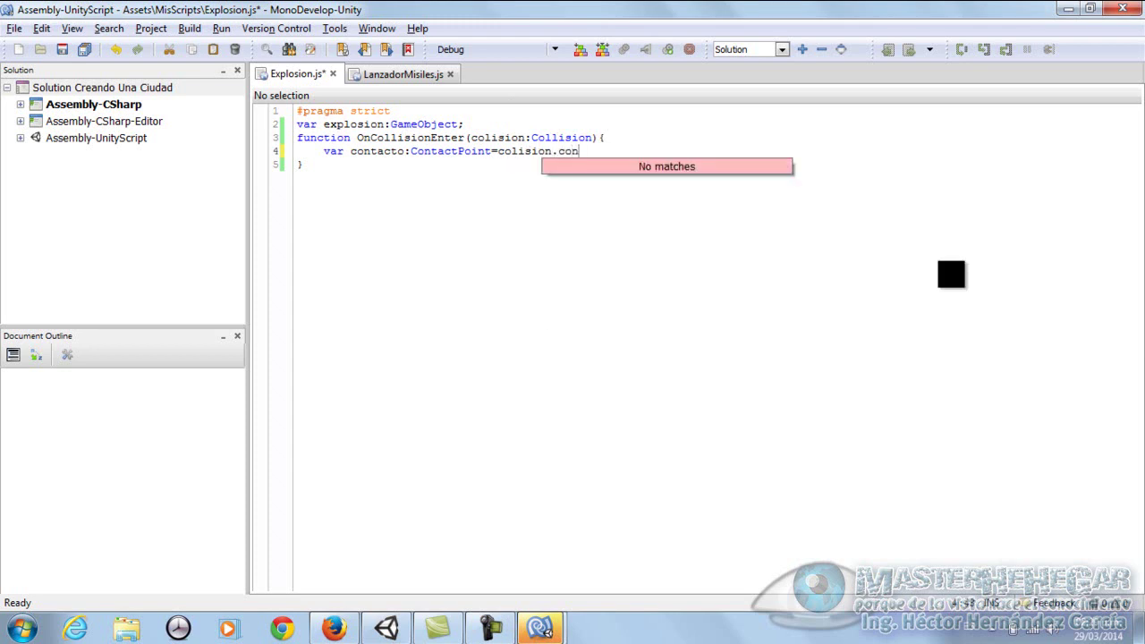
pyautogui.write('tact')
pyautogui.write('s')
pyautogui.write('[')
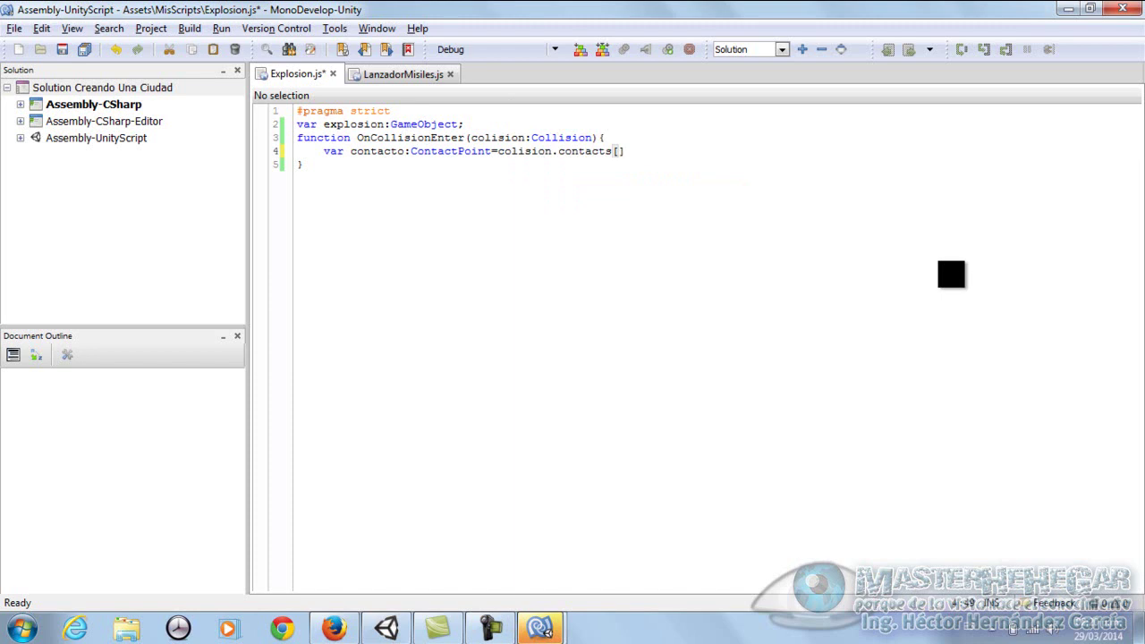
pyautogui.write('0]')
pyautogui.write(';')
pyautogui.press('Return')
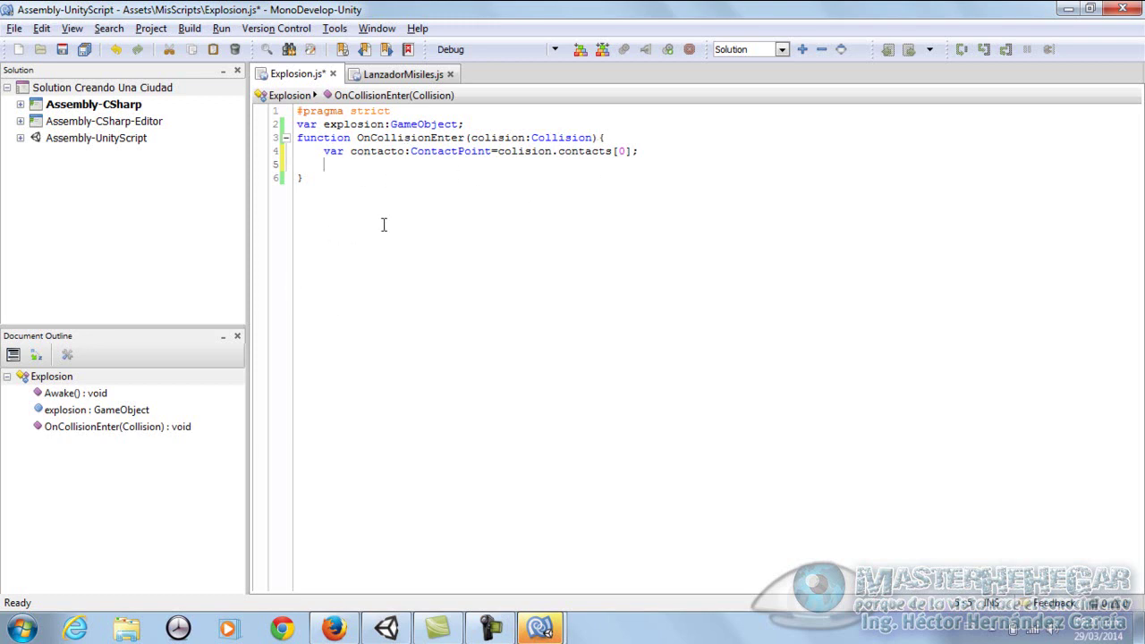
pyautogui.write('var ')
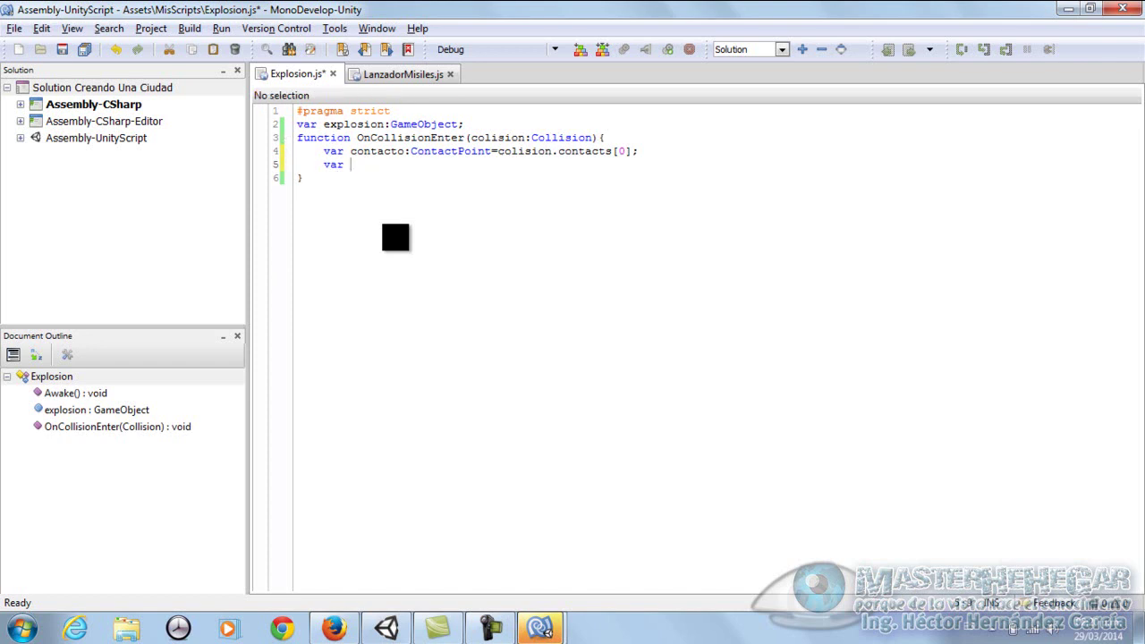
pyautogui.write('rotac')
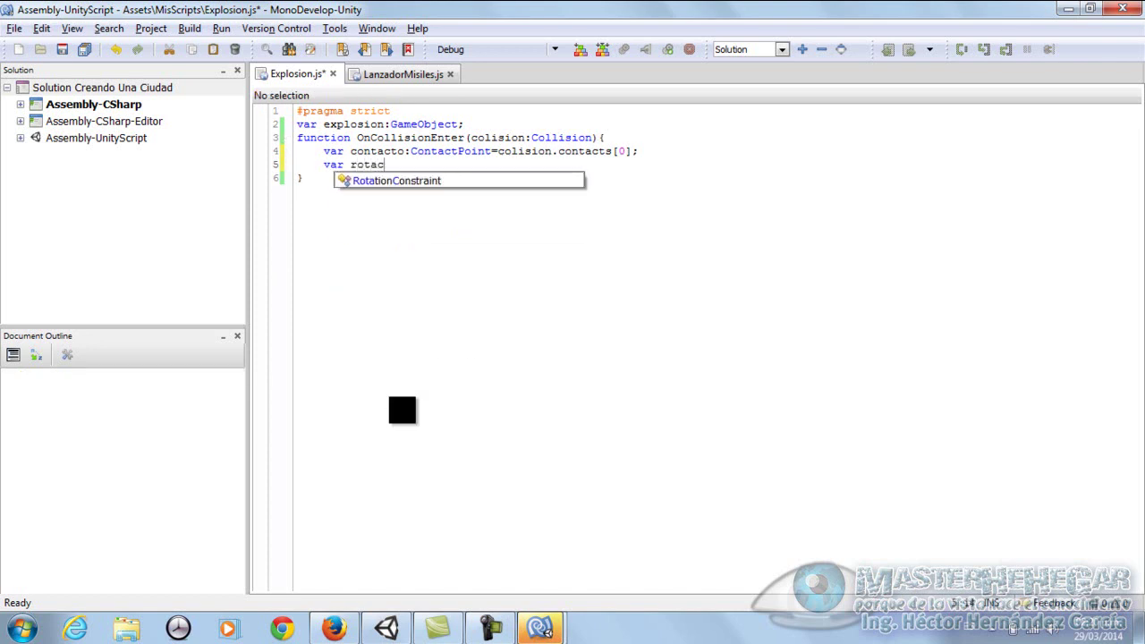
pyautogui.write('ion')
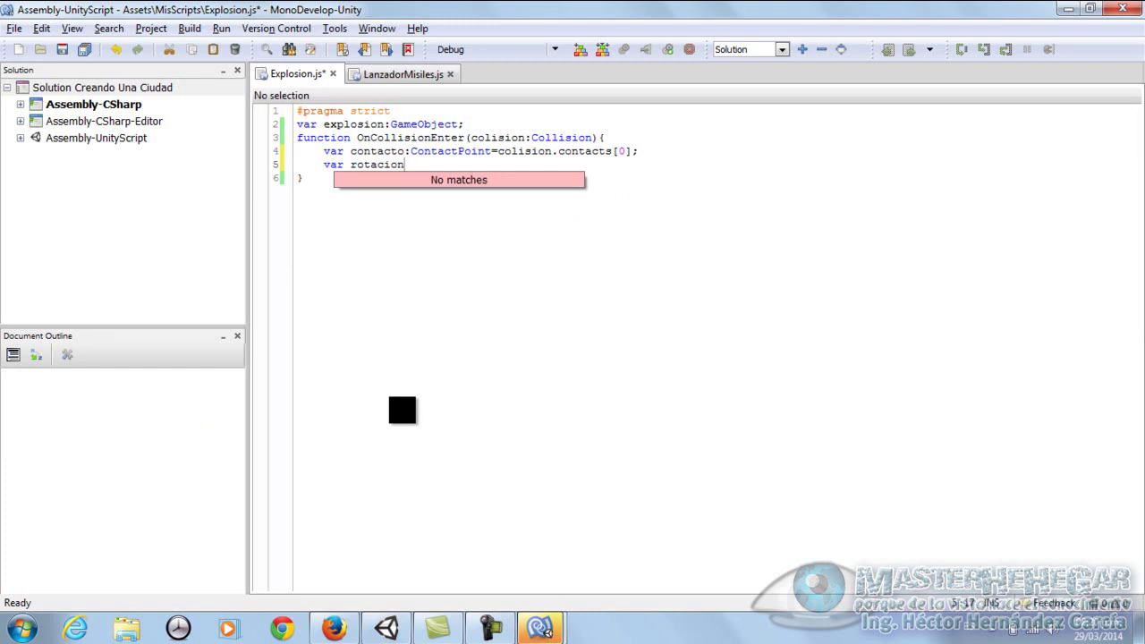
pyautogui.write('=')
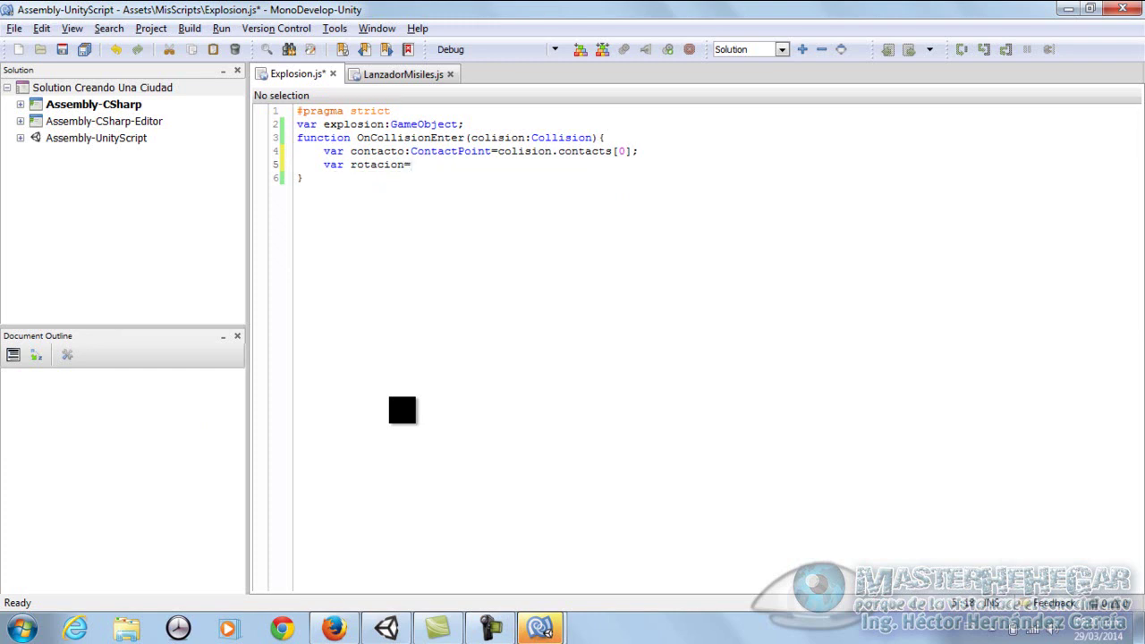
pyautogui.write('Qu')
# Step: Begin the rotacion value as Quaternion.FromToRotation(Vector3 using code completion
pyautogui.press('Down')
pyautogui.press('Down')
pyautogui.press('Down')
pyautogui.press('Return')
pyautogui.write('.')
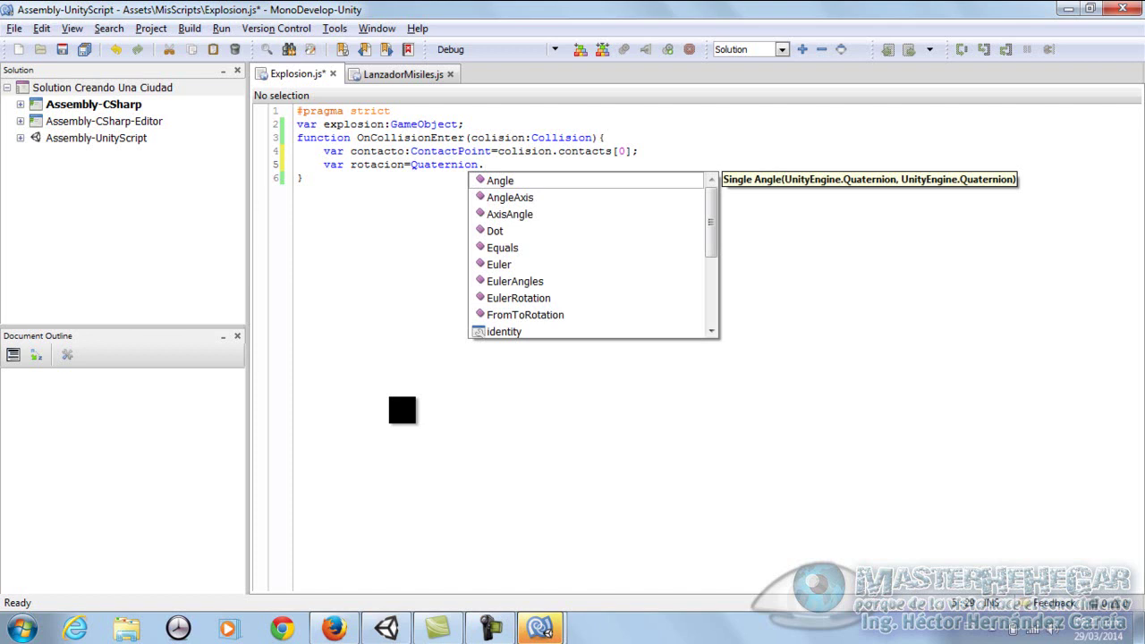
pyautogui.write('F')
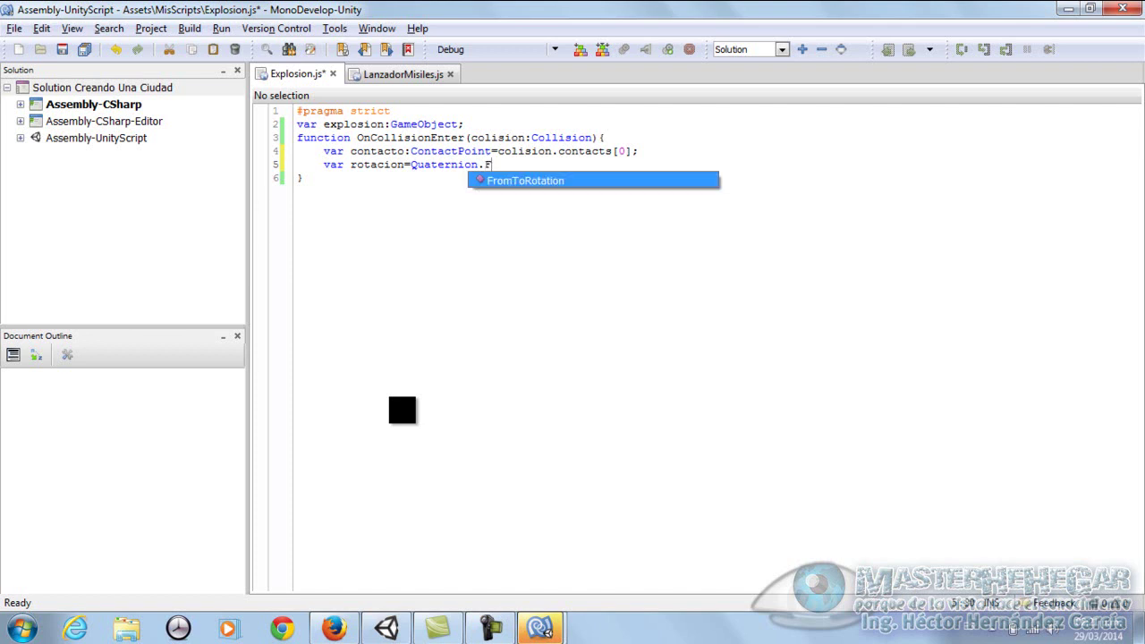
pyautogui.press('Return')
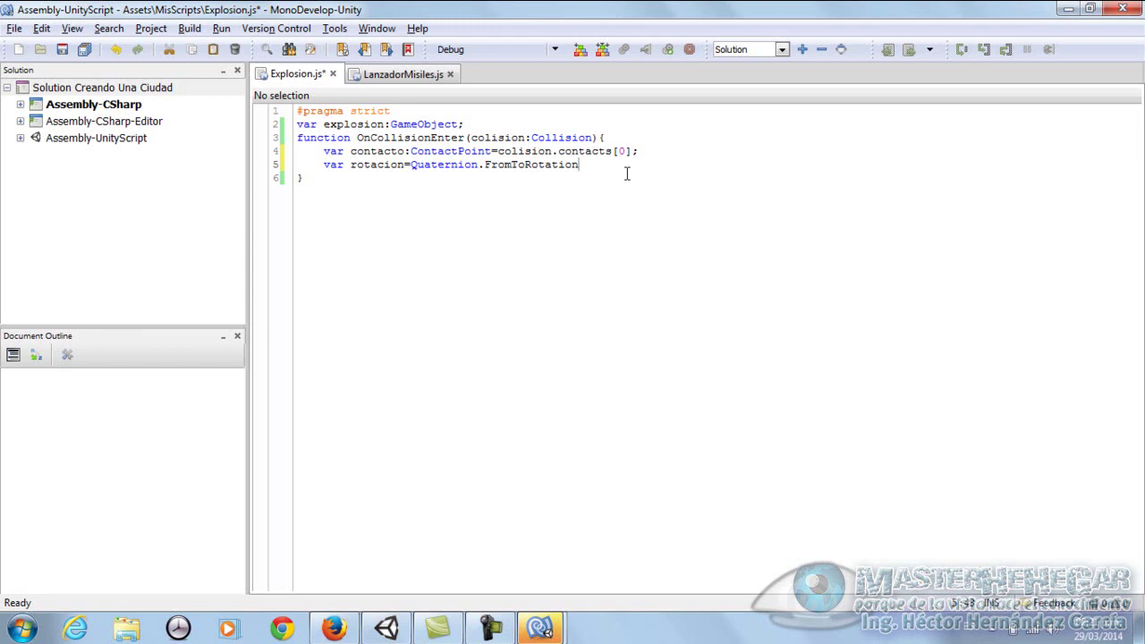
pyautogui.write('(')
pyautogui.write('Vec')
pyautogui.press('Down')
pyautogui.press('Down')
pyautogui.press('Return')
# Step: Finish the line as Quaternion.FromToRotation(Vector3.up,contacto.normal);
pyautogui.write('.uo')
pyautogui.press('BackSpace')
pyautogui.write('p')
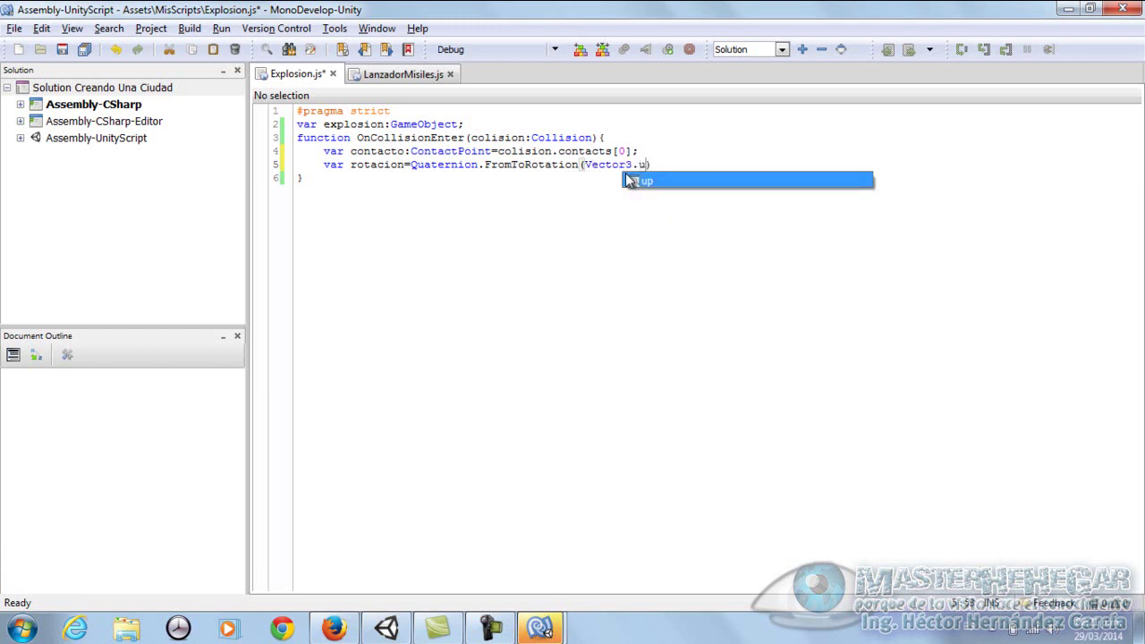
pyautogui.write(',')
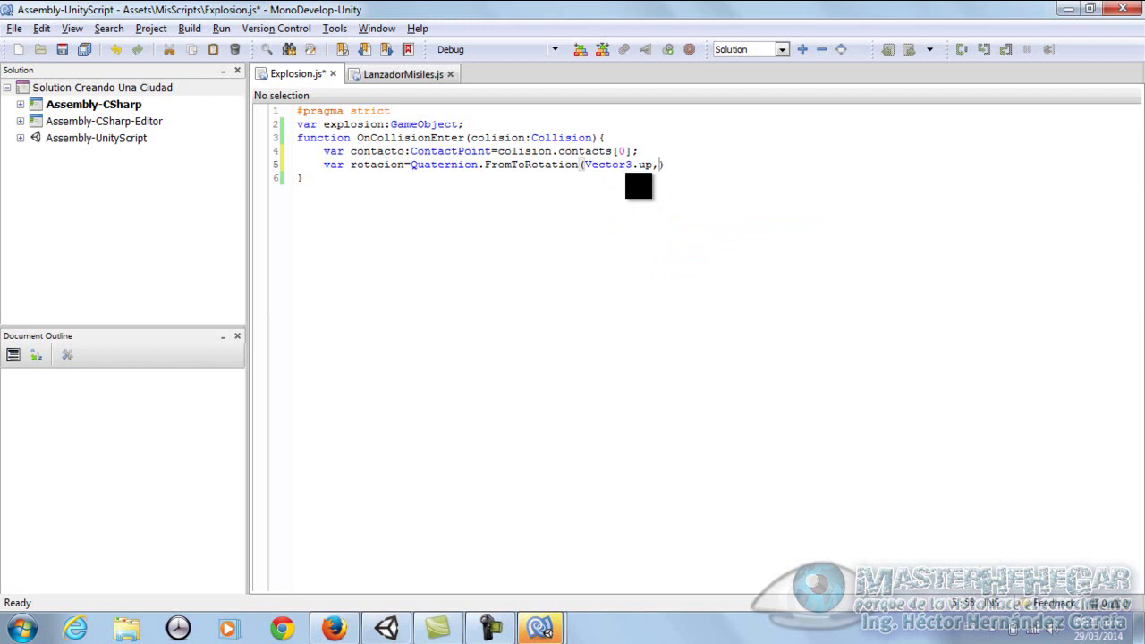
pyautogui.write('contac')
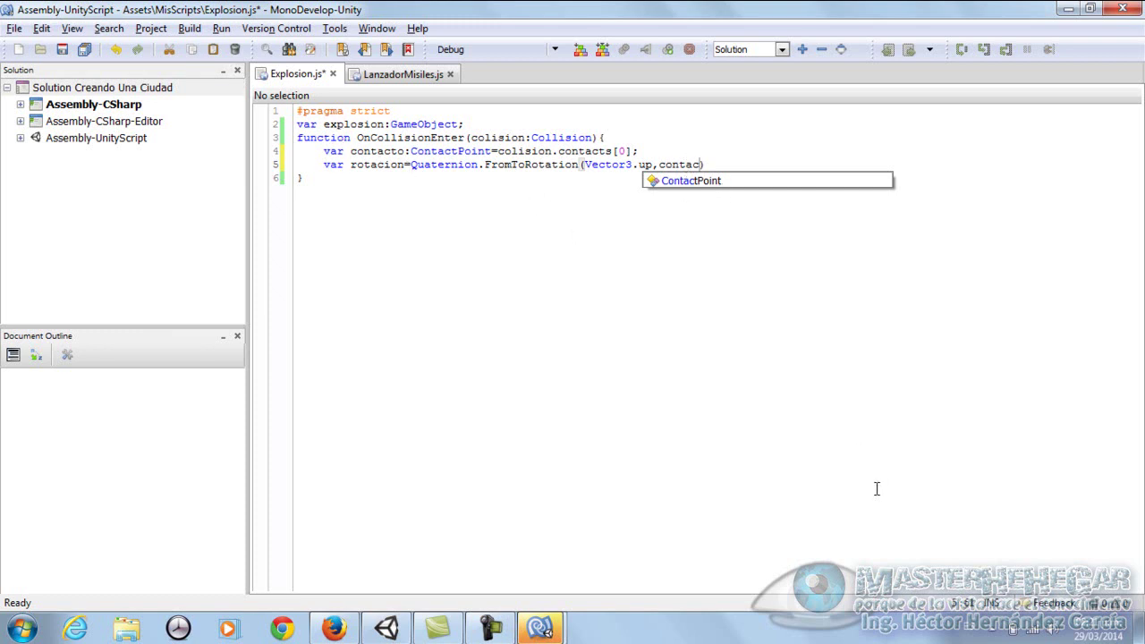
pyautogui.write('o')
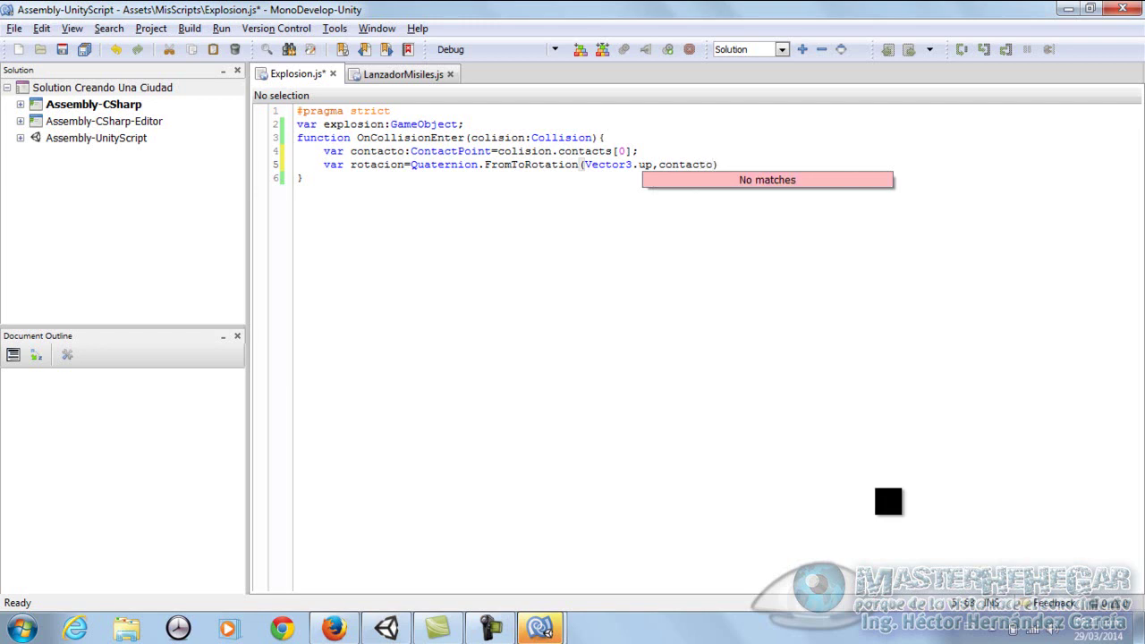
pyautogui.write('.')
pyautogui.press('Down')
pyautogui.press('Down')
pyautogui.press('Down')
pyautogui.press('Down')
pyautogui.press('Return')
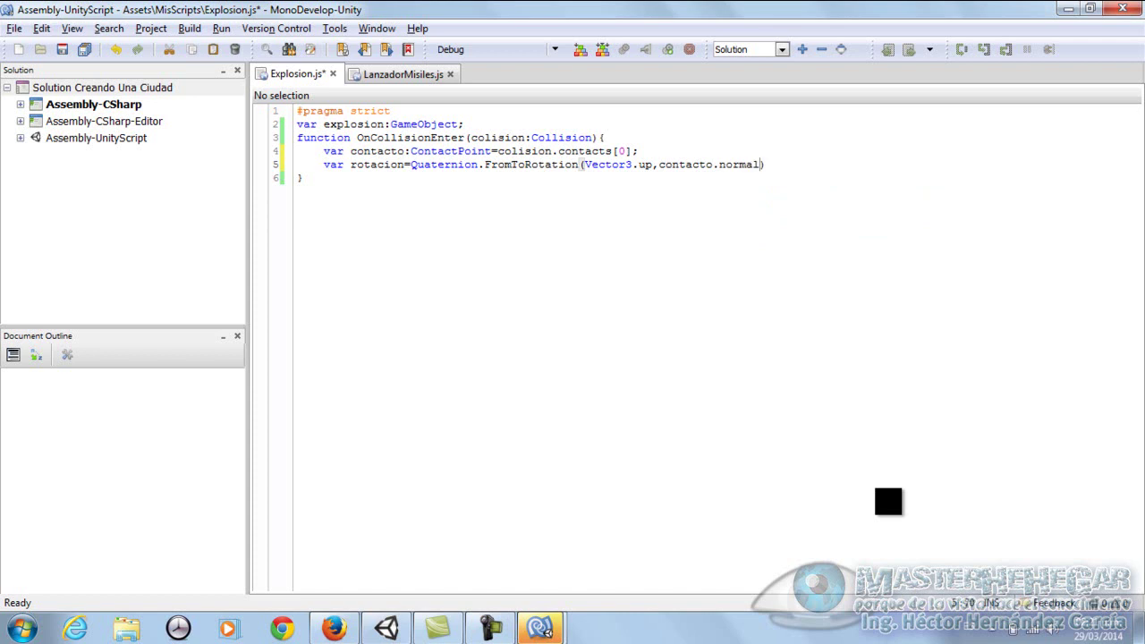
pyautogui.write(';')
pyautogui.press('Return')
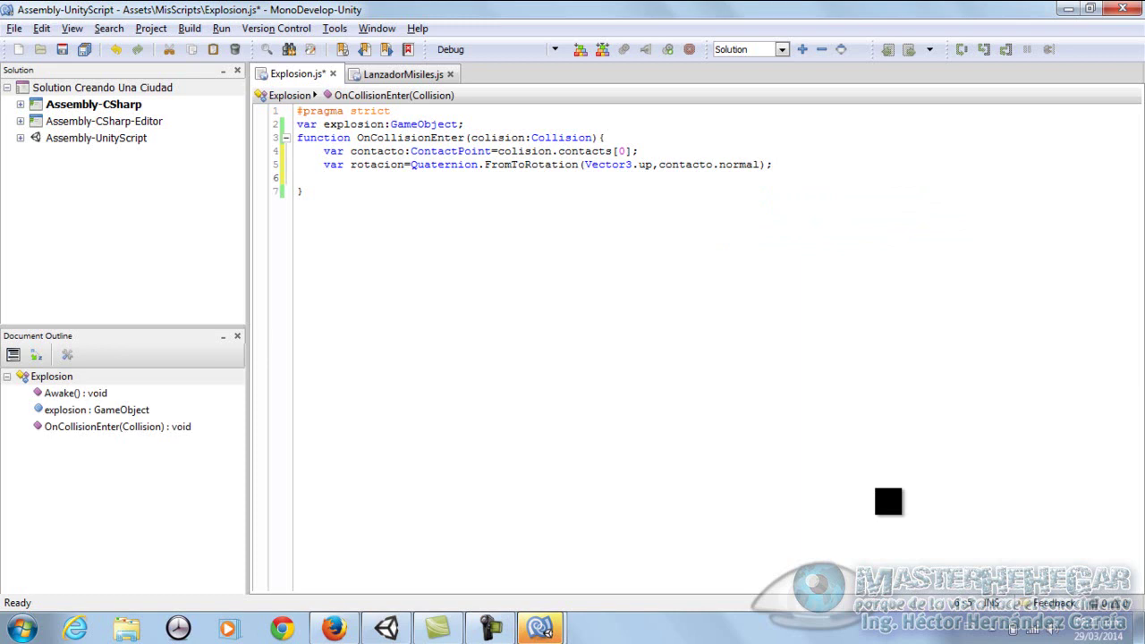
# Step: Add var instanciaExplosion:GameObject=Instantiate(explosion,contacto.point,rotacion); on a new line
pyautogui.write('var')
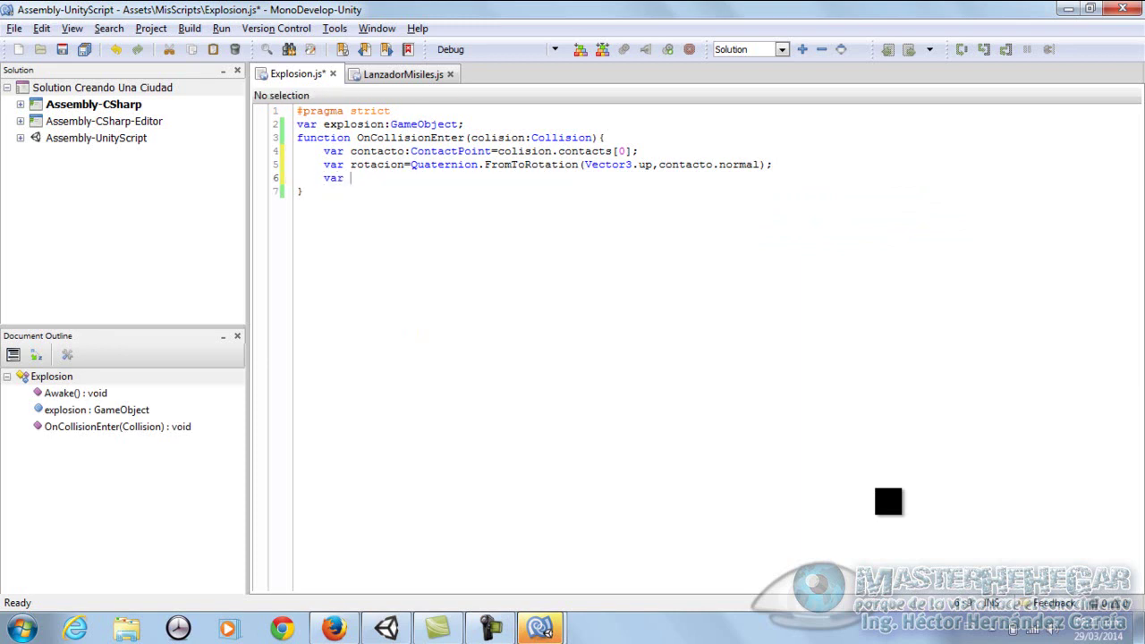
pyautogui.write(' ins')
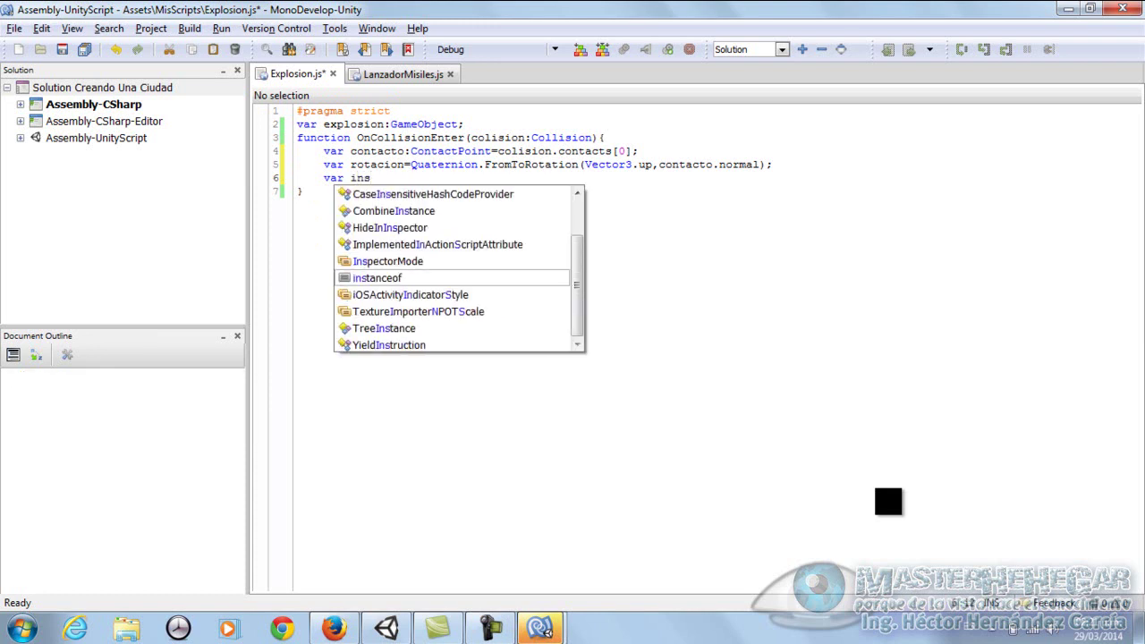
pyautogui.write('tanciaExplosion')
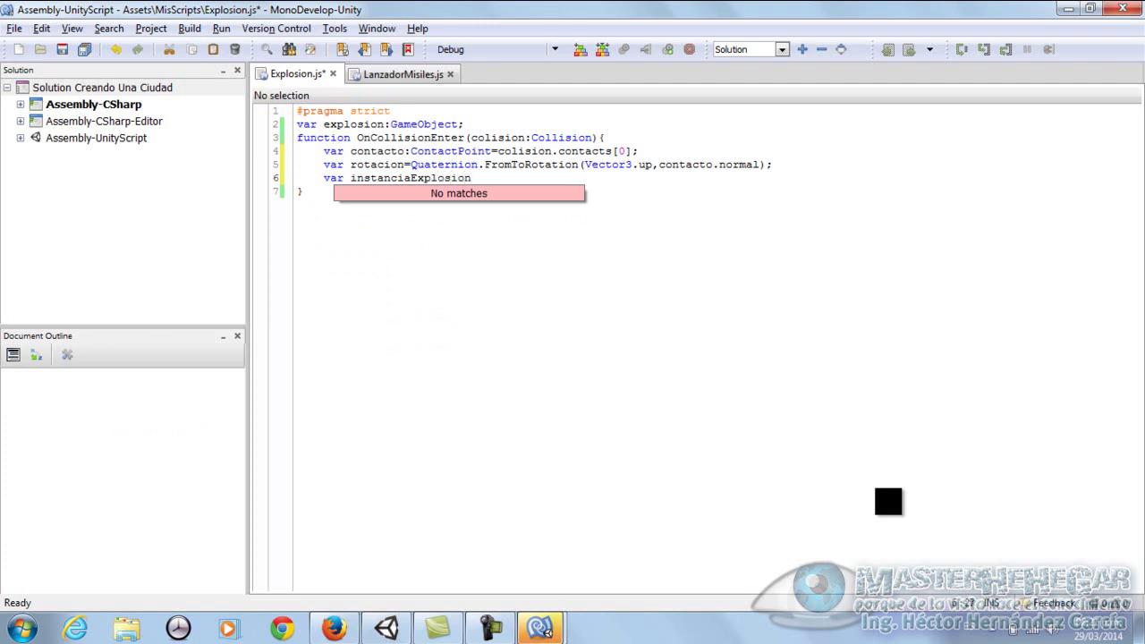
pyautogui.write(':')
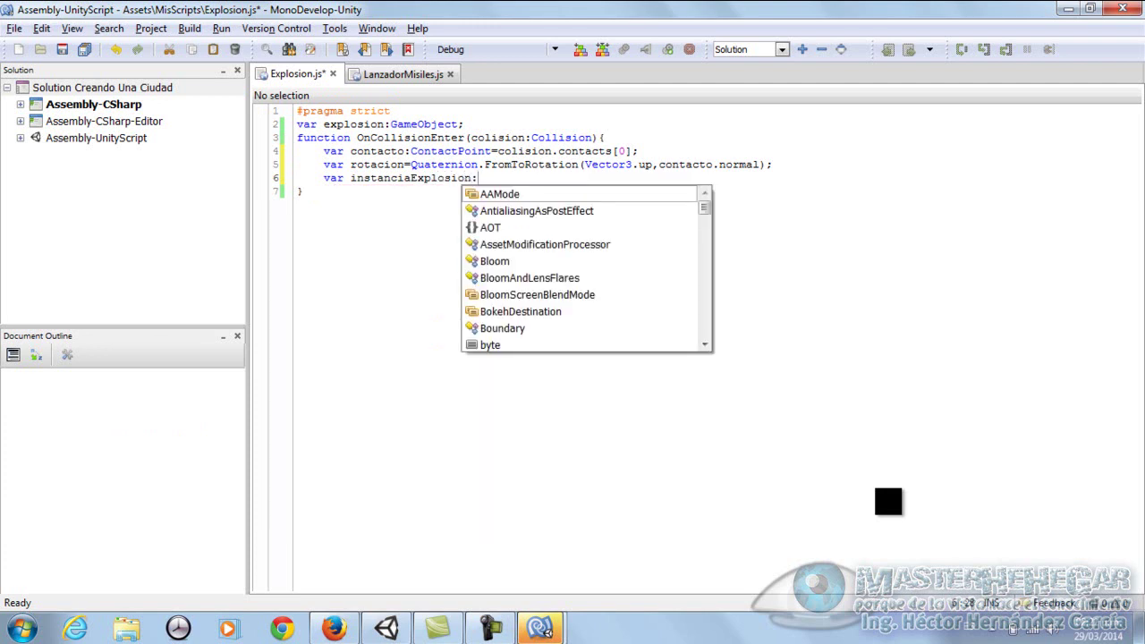
pyautogui.write('GameObject')
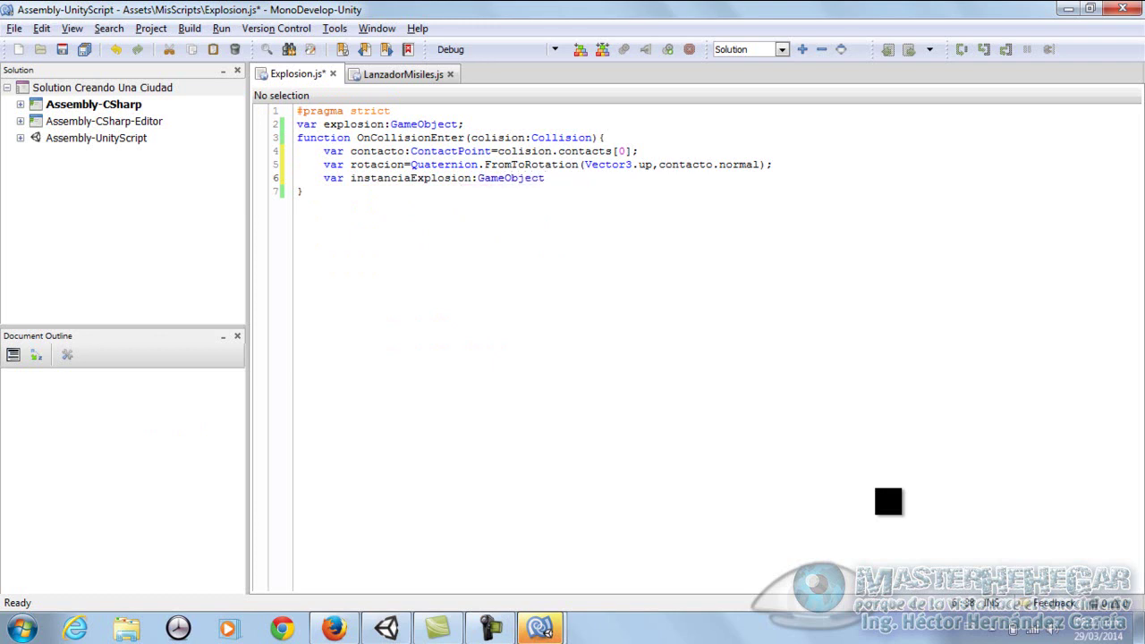
pyautogui.write('=')
pyautogui.write('Insta')
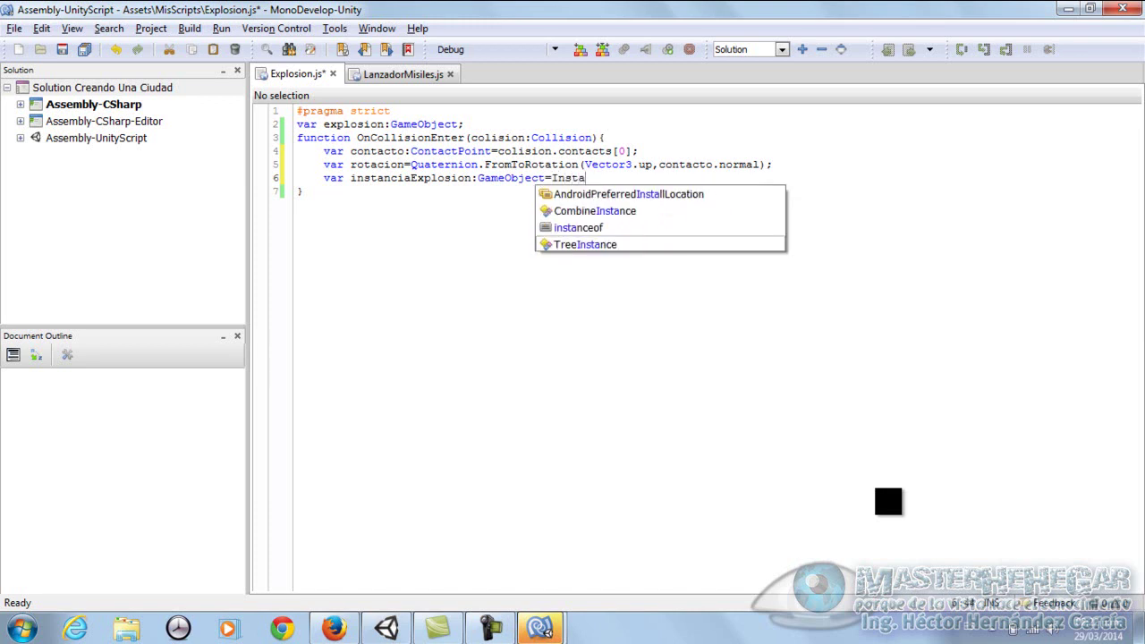
pyautogui.write('ntiate')
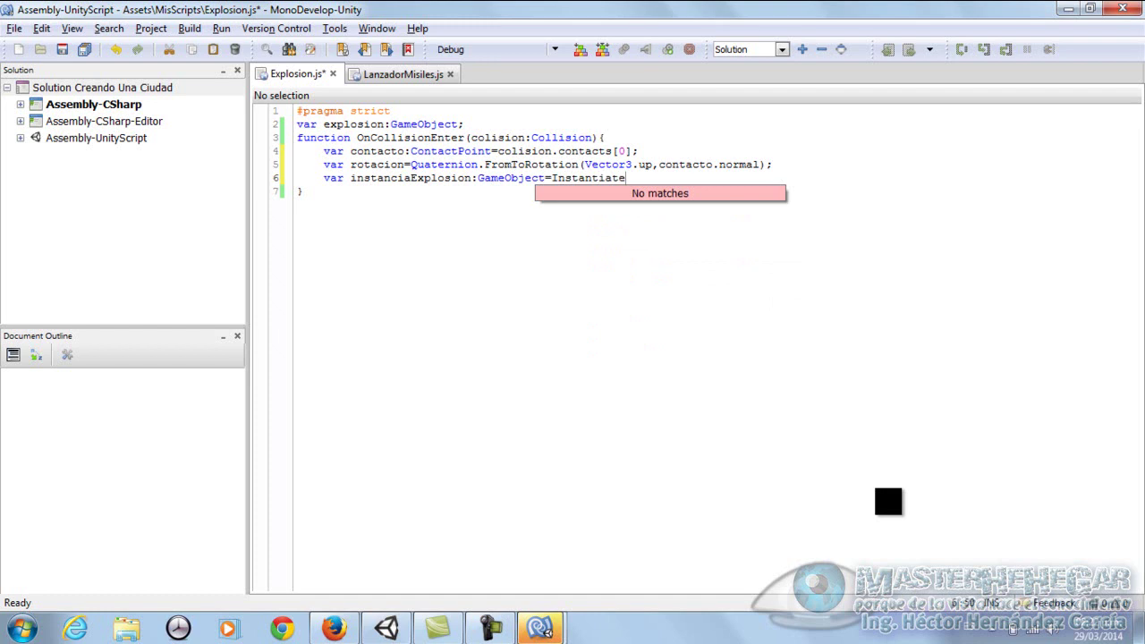
pyautogui.write('();')
pyautogui.press('Left')
pyautogui.press('Left')
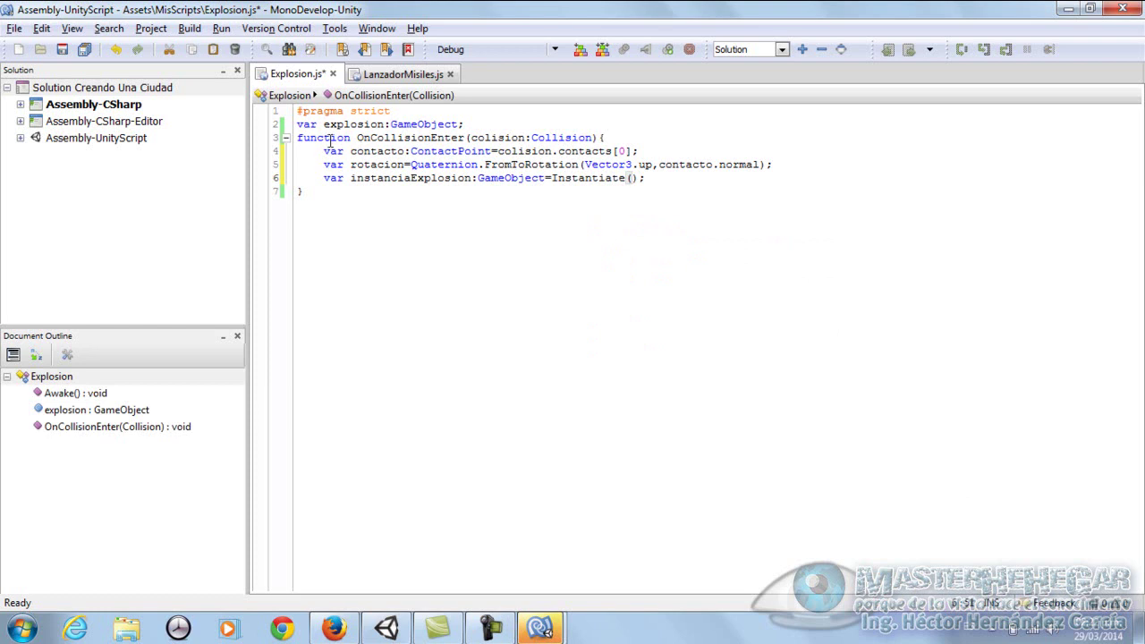
pyautogui.write('explosio')
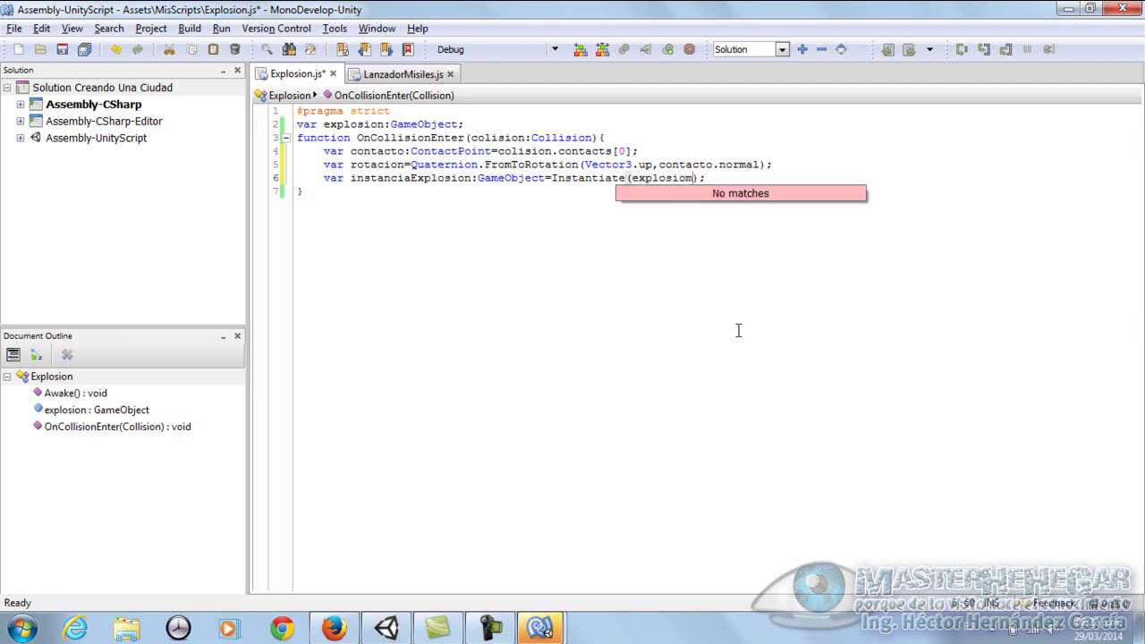
pyautogui.write('n')
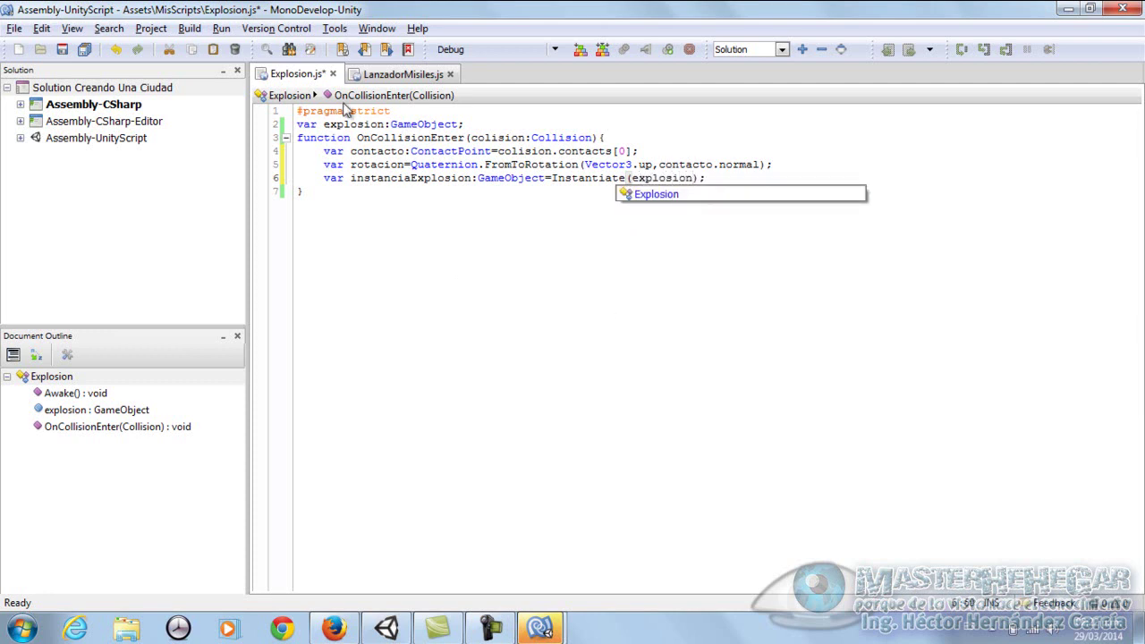
pyautogui.write(',')
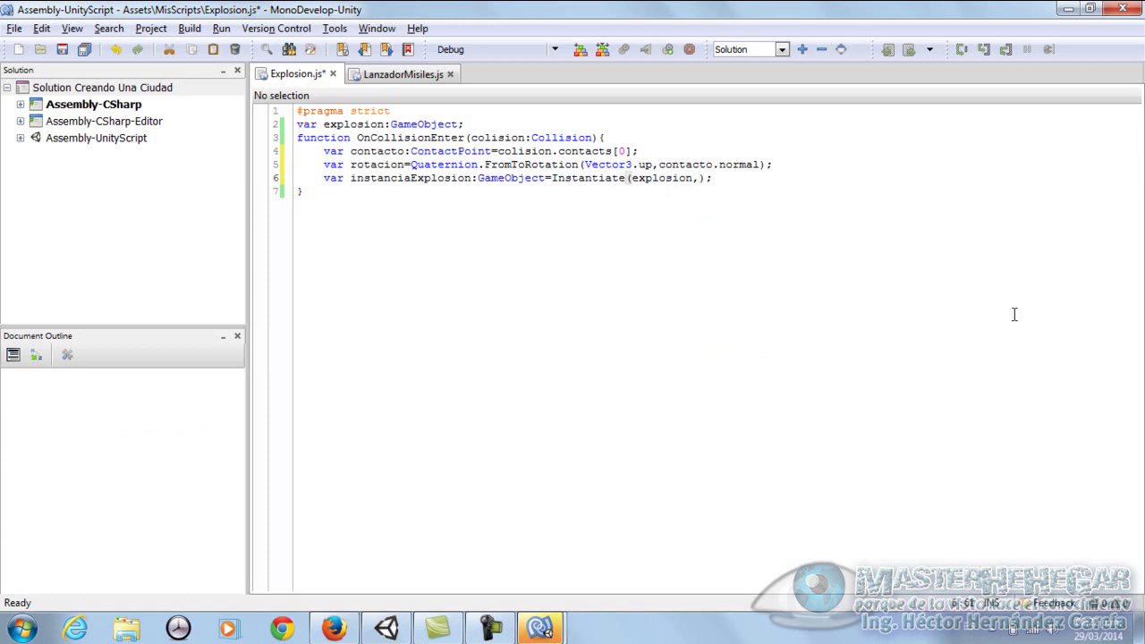
pyautogui.write('conta')
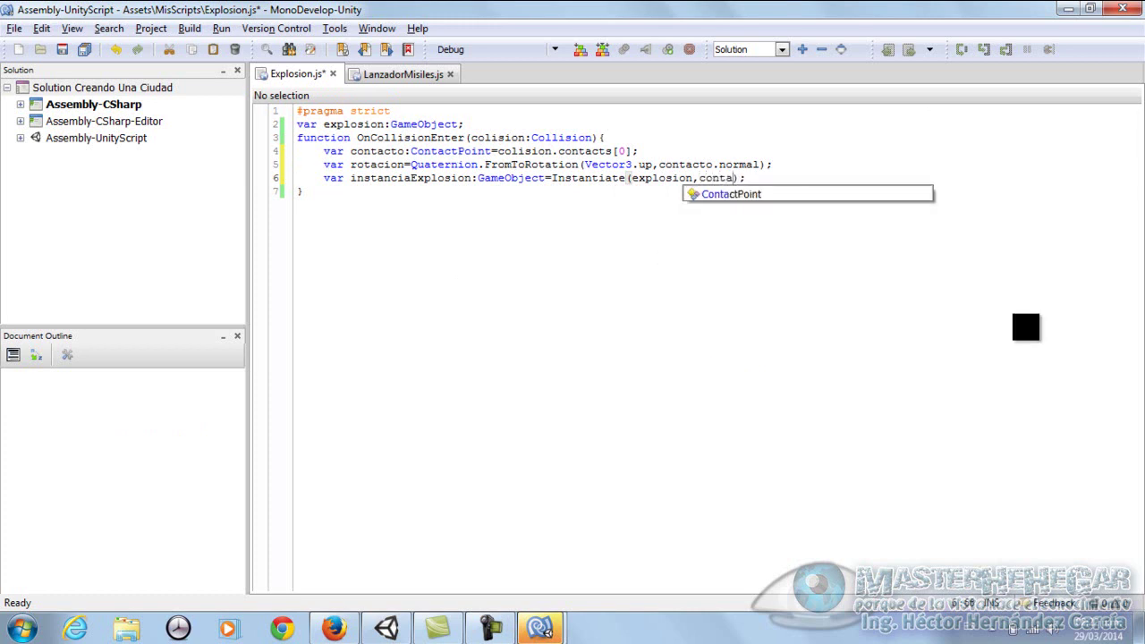
pyautogui.write('cto')
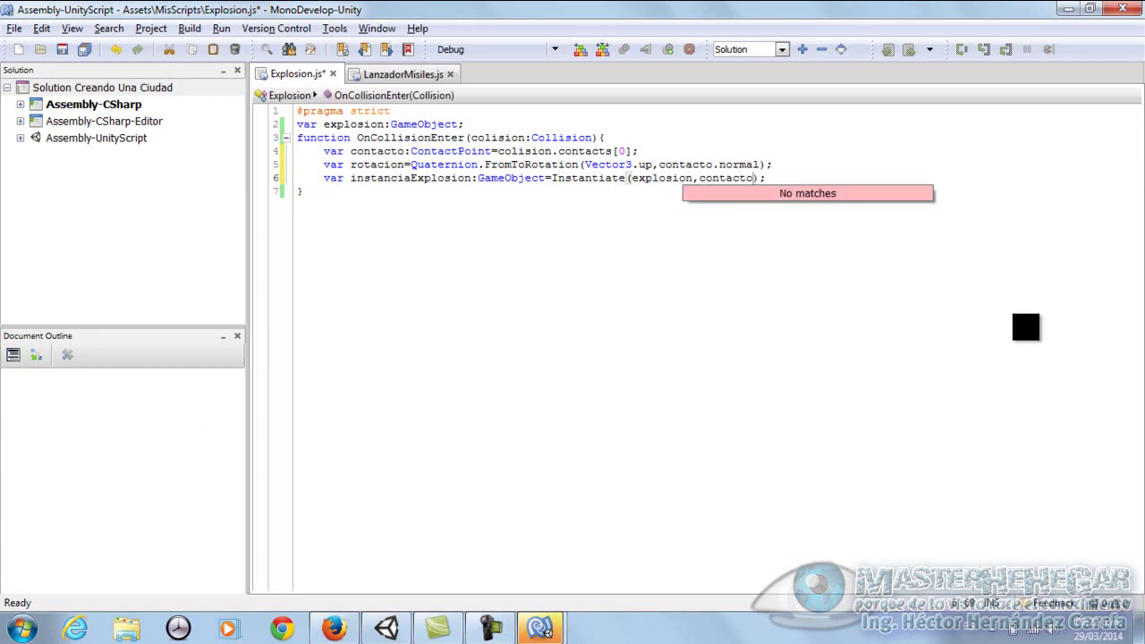
pyautogui.write('.point')
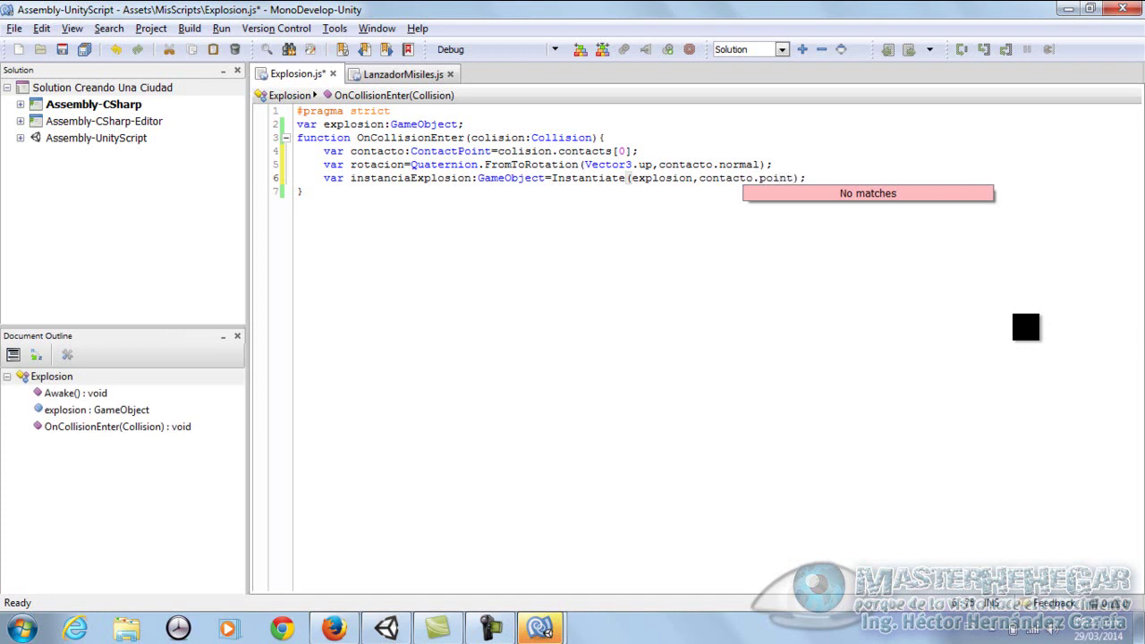
pyautogui.write(',rota')
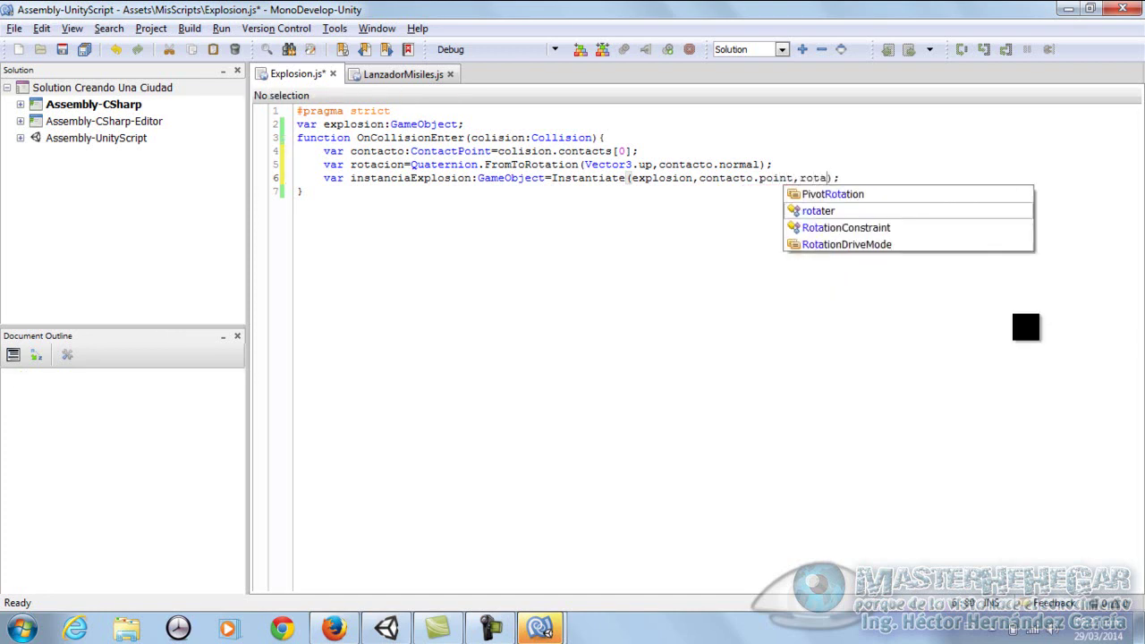
pyautogui.write('cion')
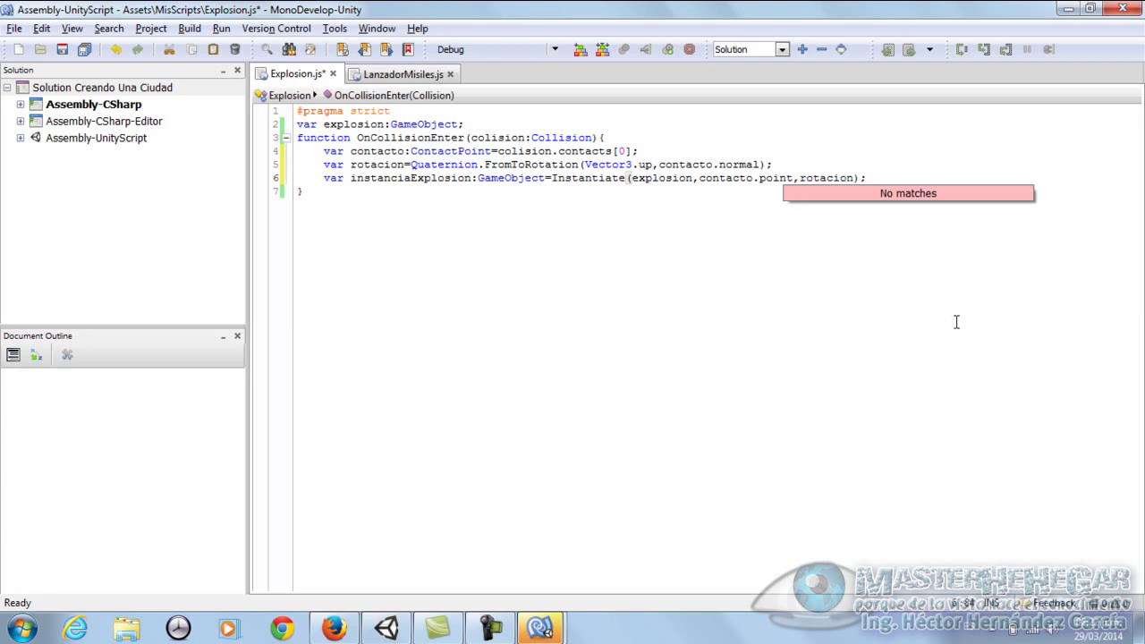
pyautogui.press('Right')
pyautogui.press('Return')
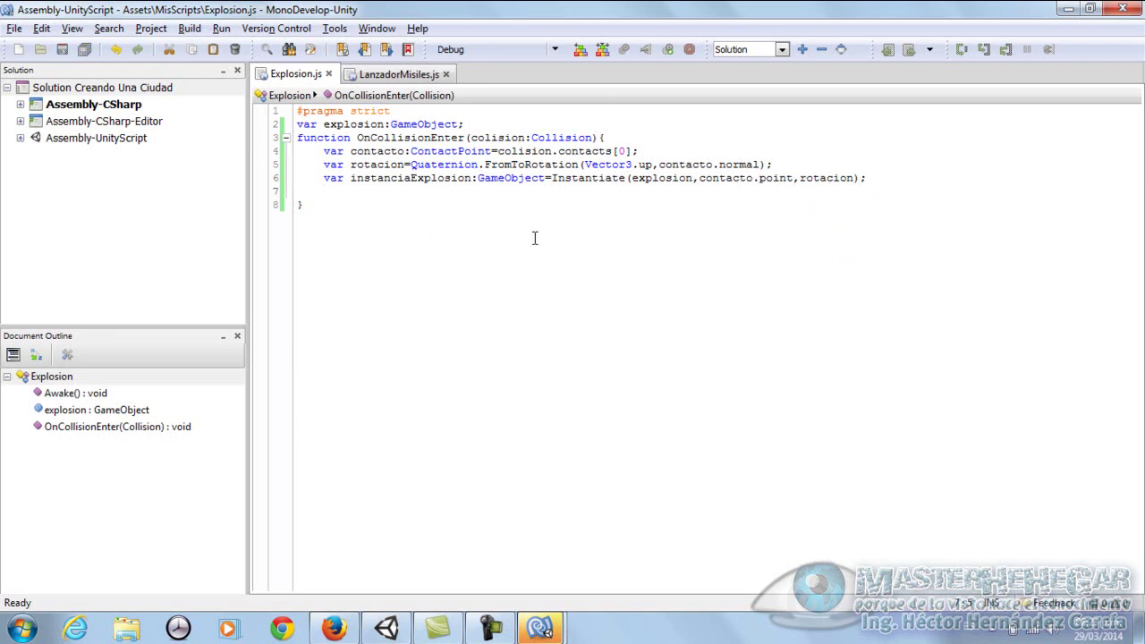
# Step: Add Destroy(gameObject); as the last line of OnCollisionEnter
pyautogui.write('Desytroy')
pyautogui.press('Left')
pyautogui.press('Left')
pyautogui.press('Left')
pyautogui.press('BackSpace')
pyautogui.press('End')
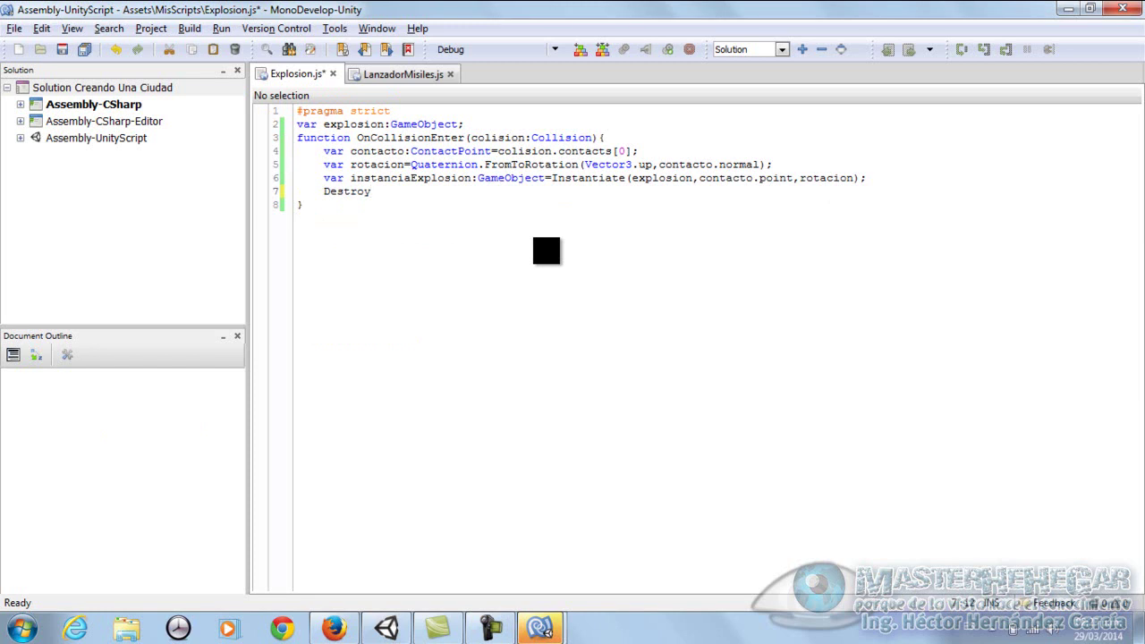
pyautogui.write('(')
pyautogui.write('gameObject;')
pyautogui.press('BackSpace')
pyautogui.write(';')
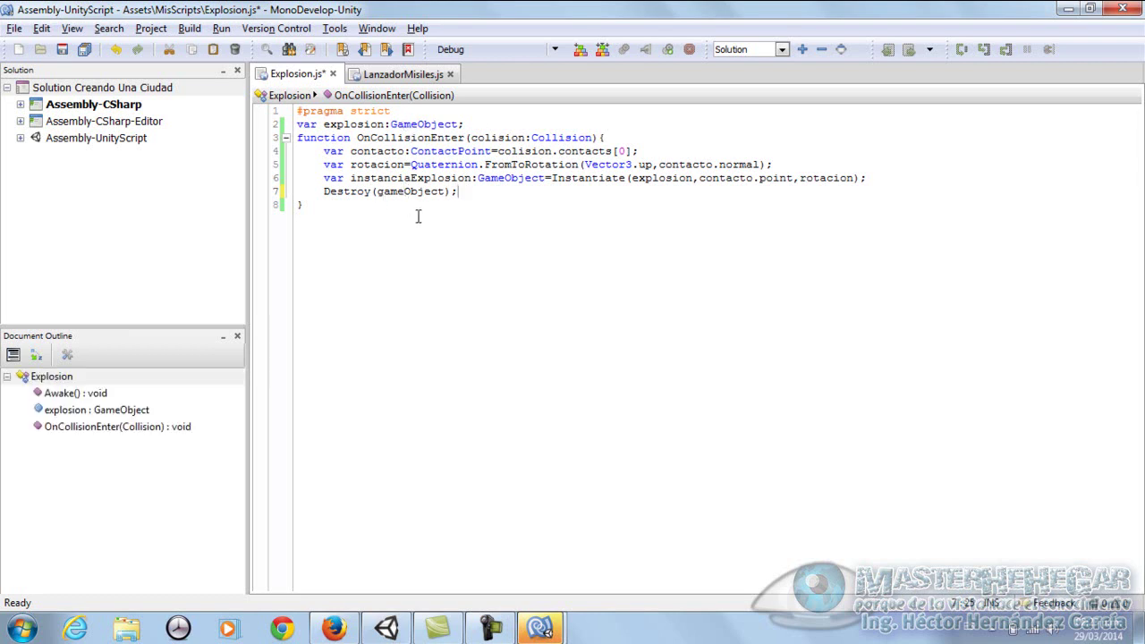
pyautogui.click(378, 193)
pyautogui.write('g')
pyautogui.click(467, 190)
# Step: Save the script, run Build All with 0 errors, and return to Unity
pyautogui.click(84, 50)
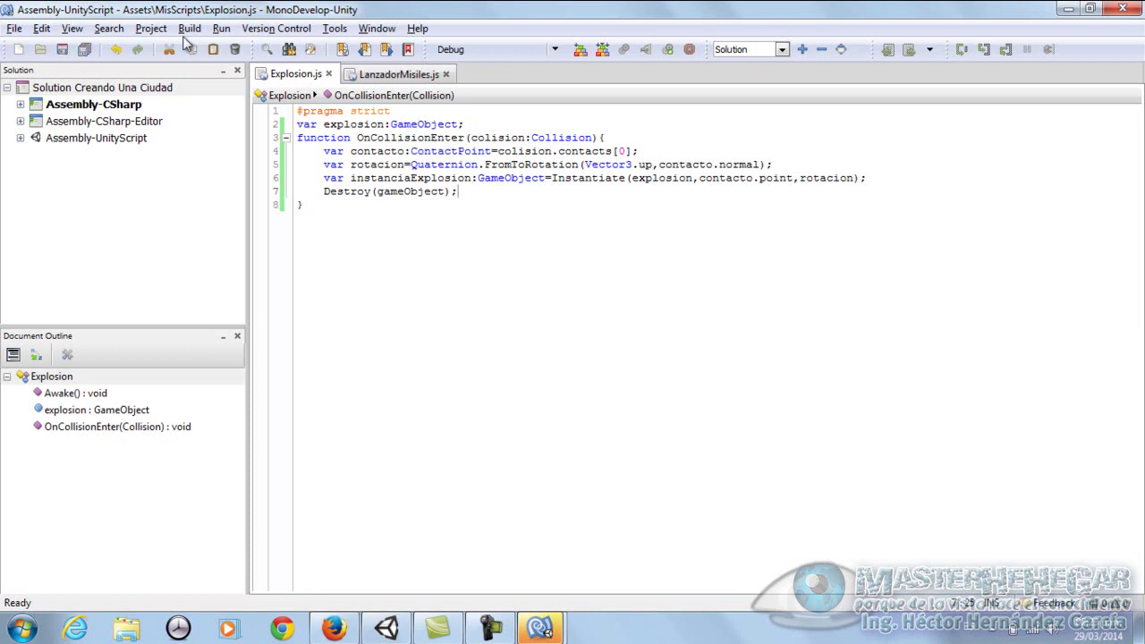
pyautogui.click(189, 28)
pyautogui.click(195, 51)
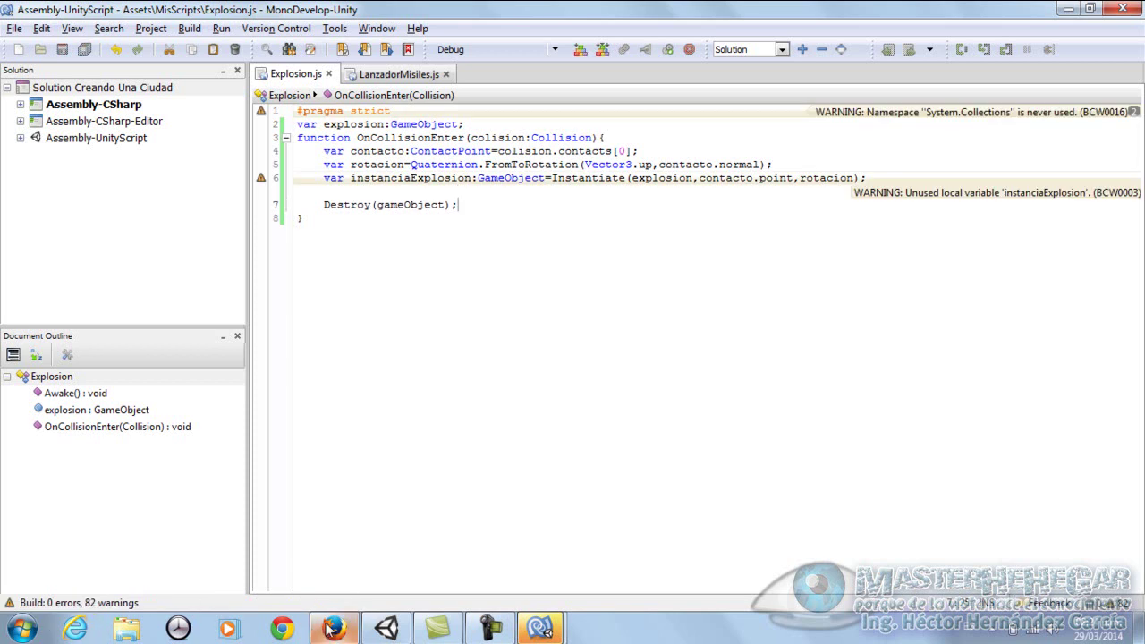
pyautogui.click(389, 629)
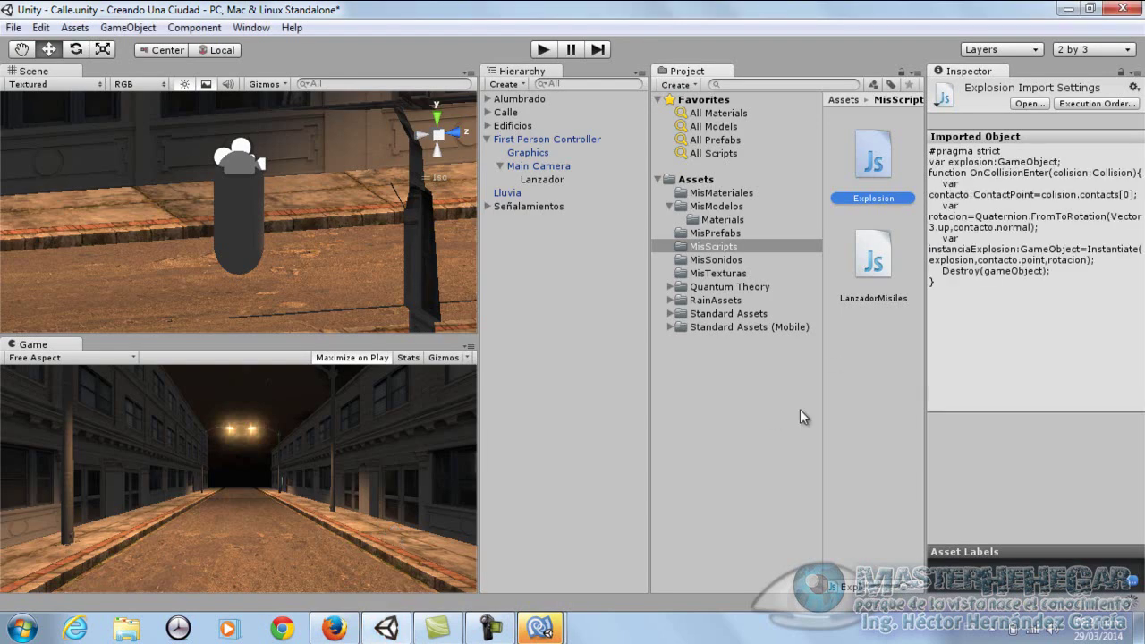
# Step: Select the Bala prefab in MisPrefabs and add the Explosion script via Component > Scripts
pyautogui.click(720, 234)
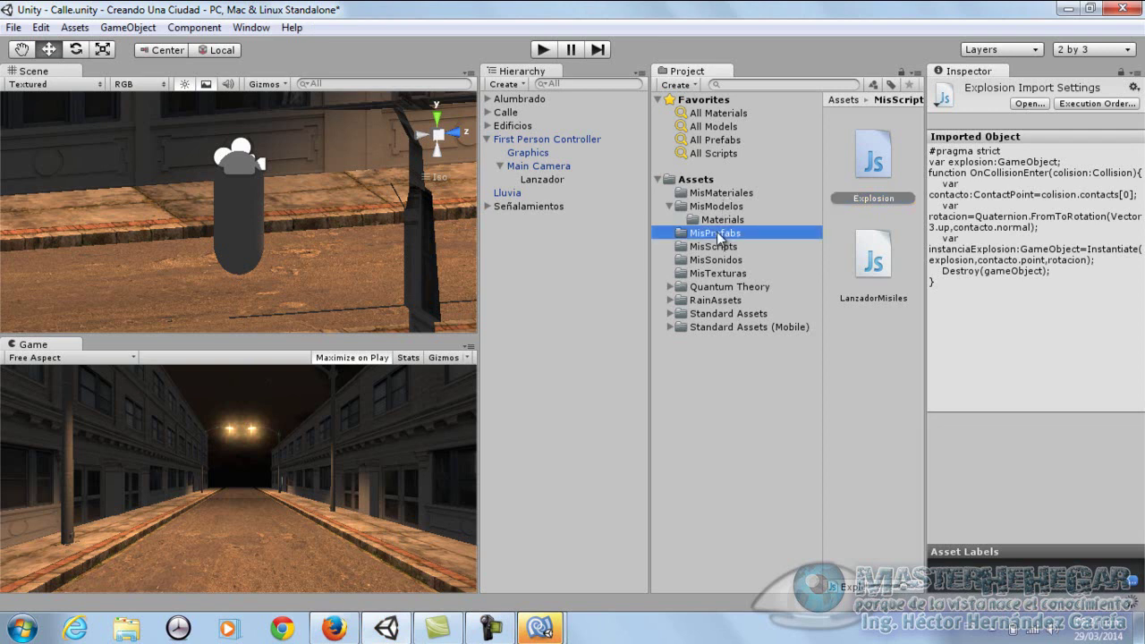
pyautogui.click(540, 181)
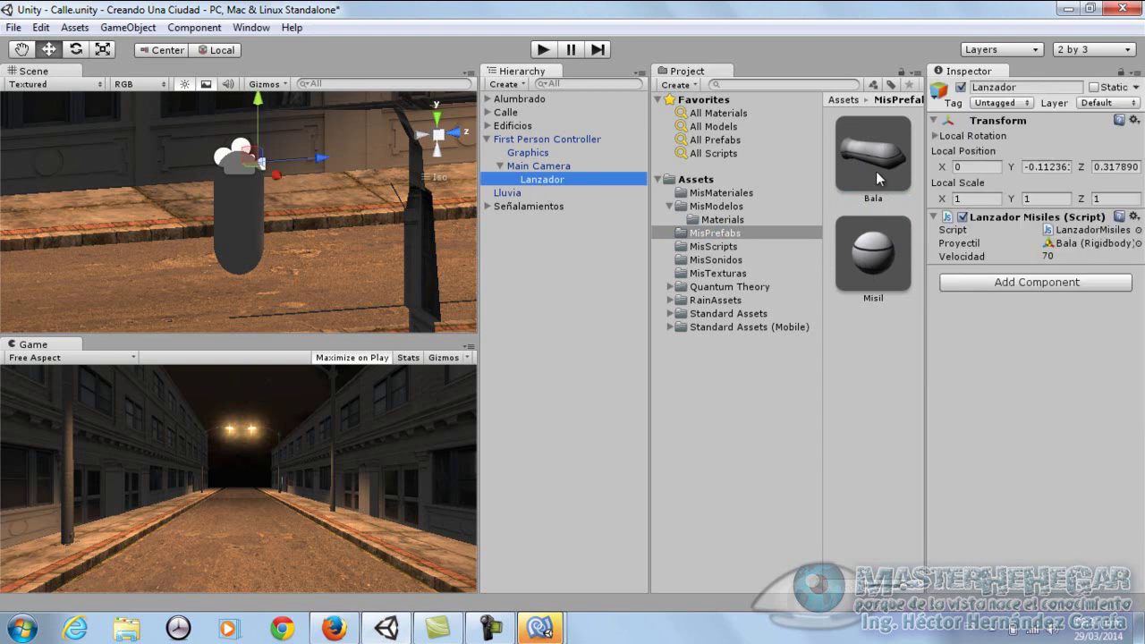
pyautogui.click(702, 232)
pyautogui.click(873, 153)
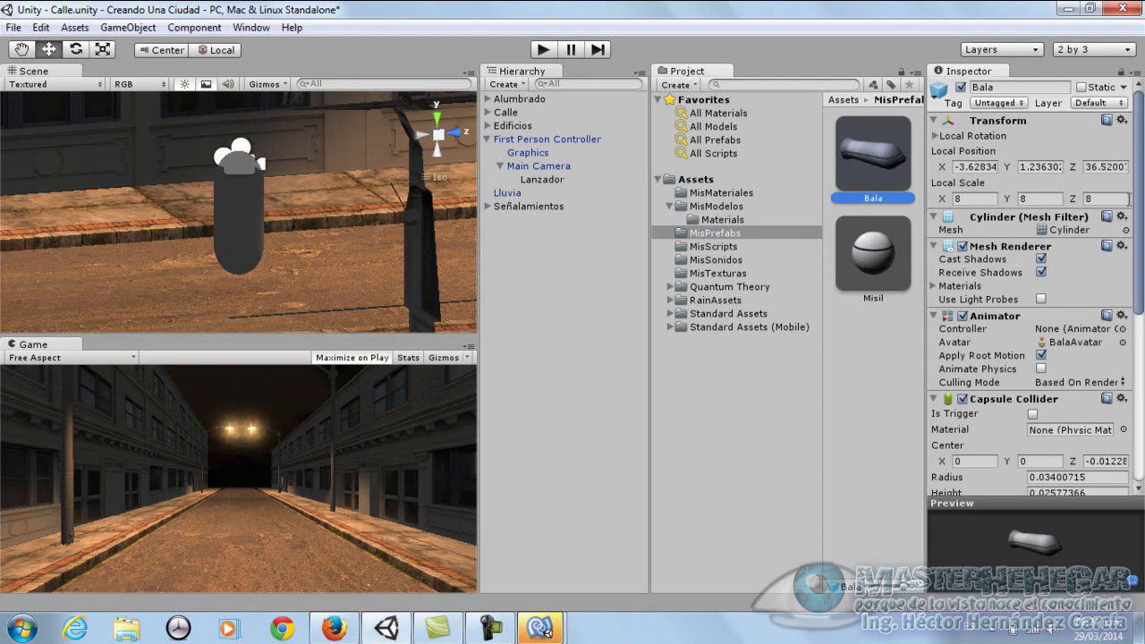
pyautogui.moveTo(1139, 210); pyautogui.dragTo(1143, 376)
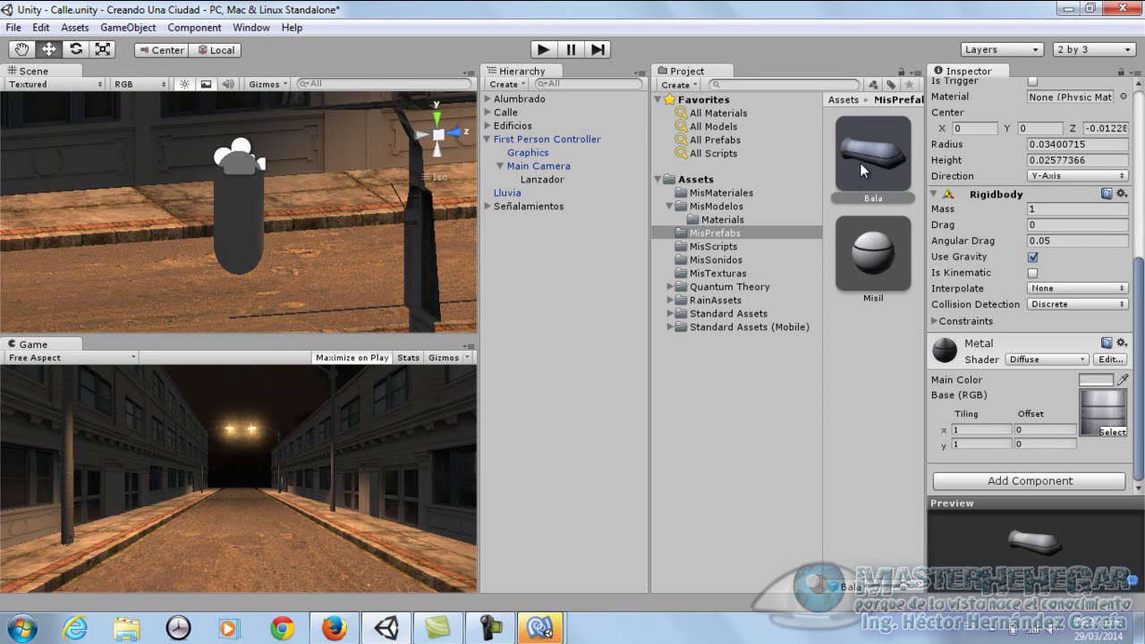
pyautogui.click(856, 169)
pyautogui.click(194, 27)
pyautogui.moveTo(225, 237)
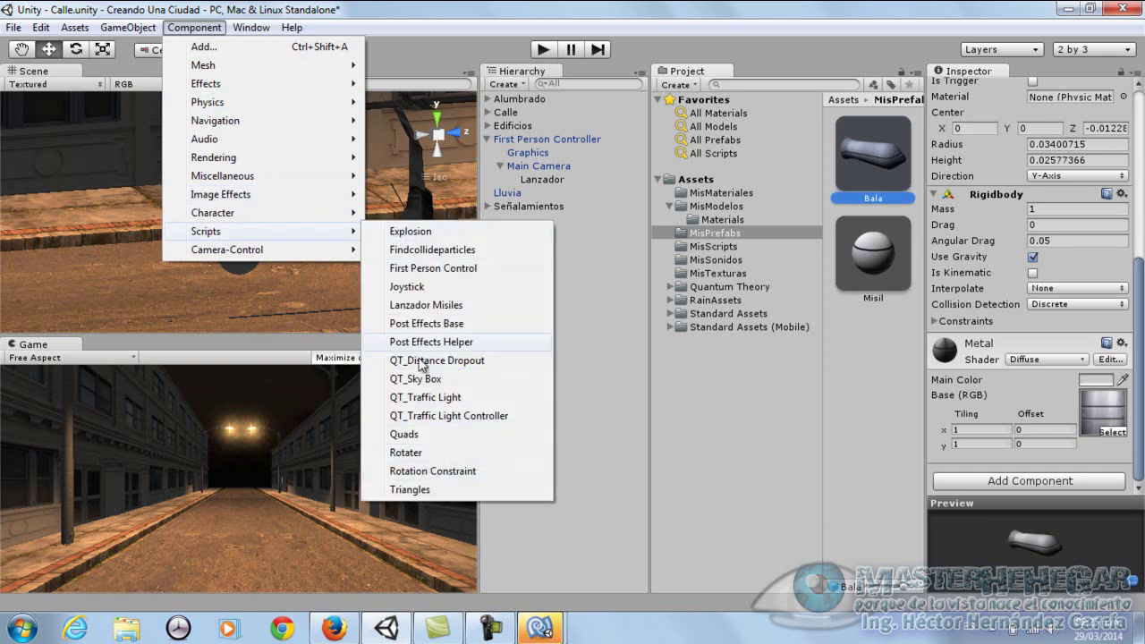
pyautogui.click(416, 231)
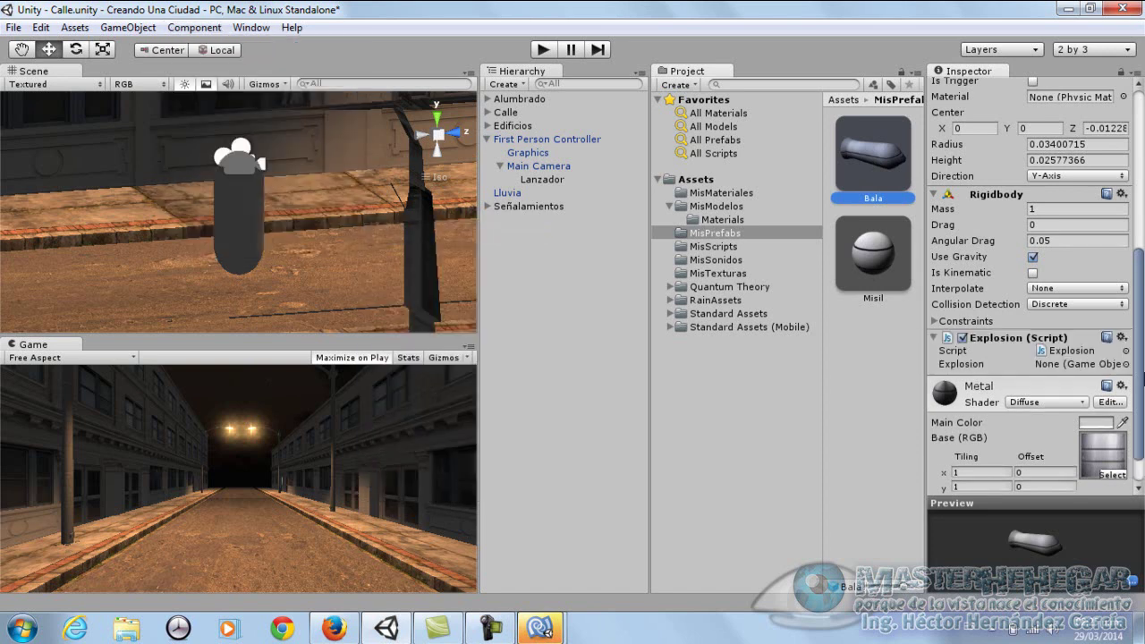
pyautogui.scroll(-2, 1141, 354)
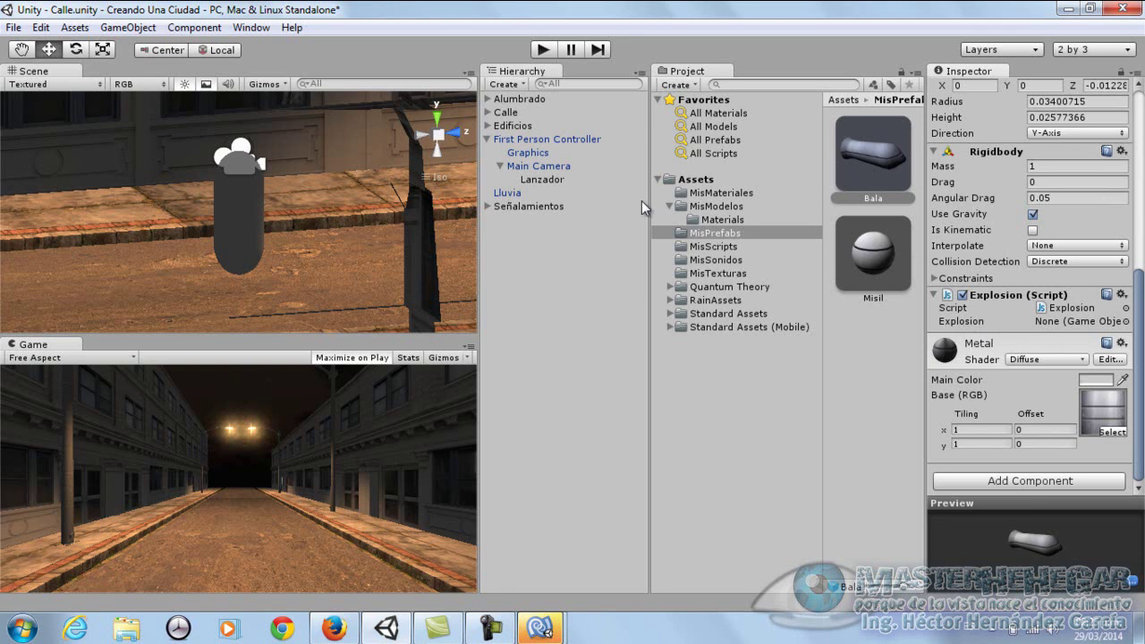
# Step: Create a new prefab in MisPrefabs and name it Explosion
pyautogui.rightClick(735, 234)
pyautogui.moveTo(776, 243)
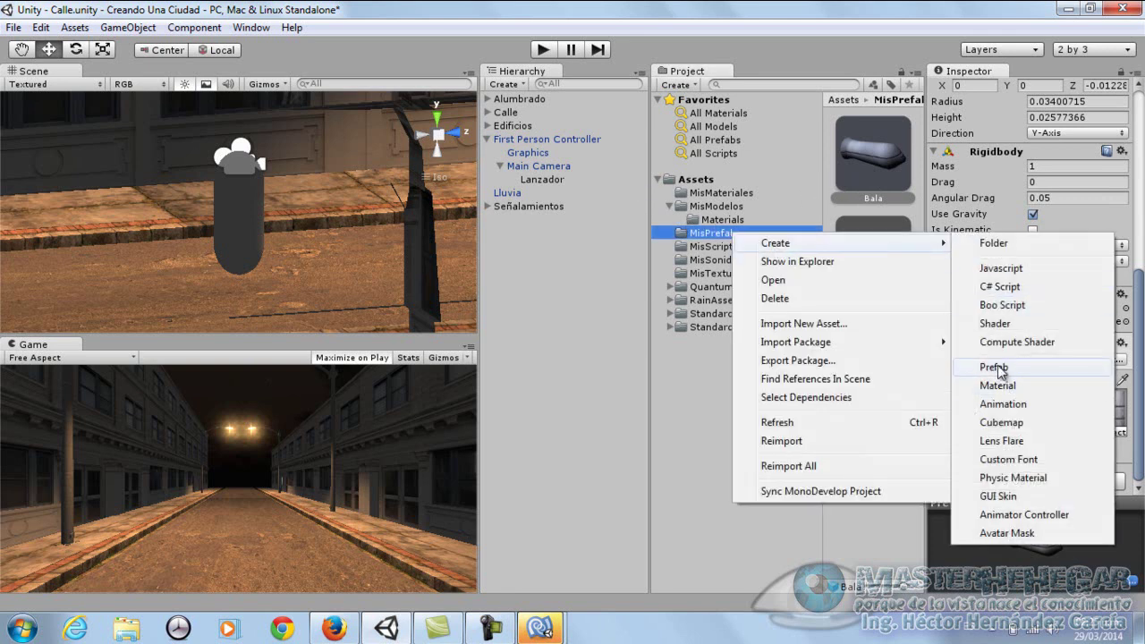
pyautogui.click(995, 366)
pyautogui.write('Explo')
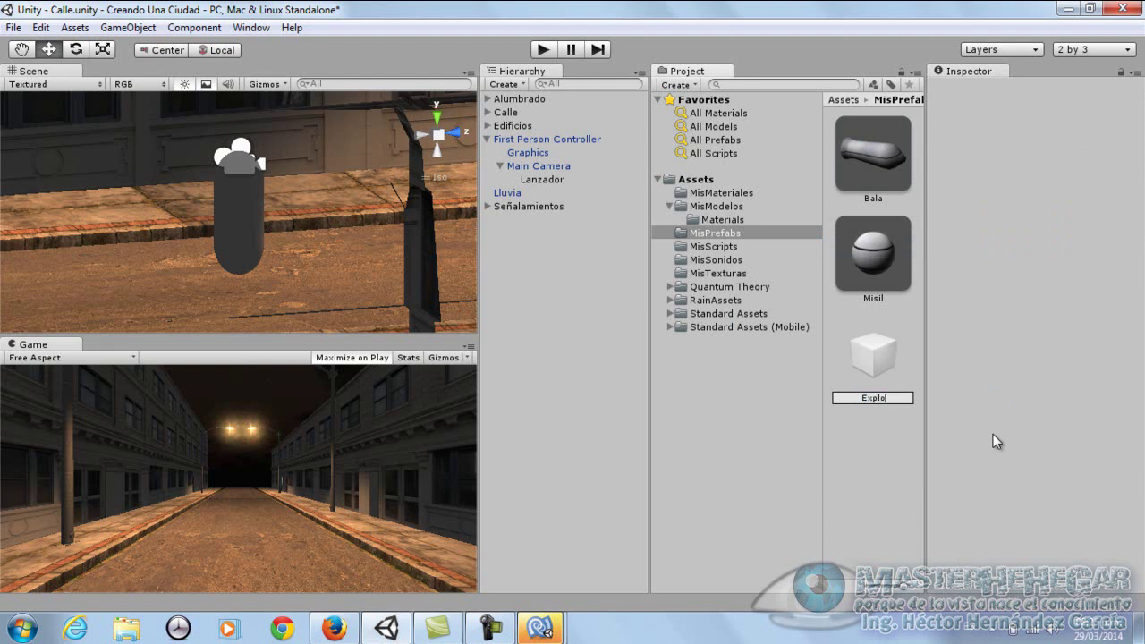
pyautogui.write('sion')
pyautogui.press('Return')
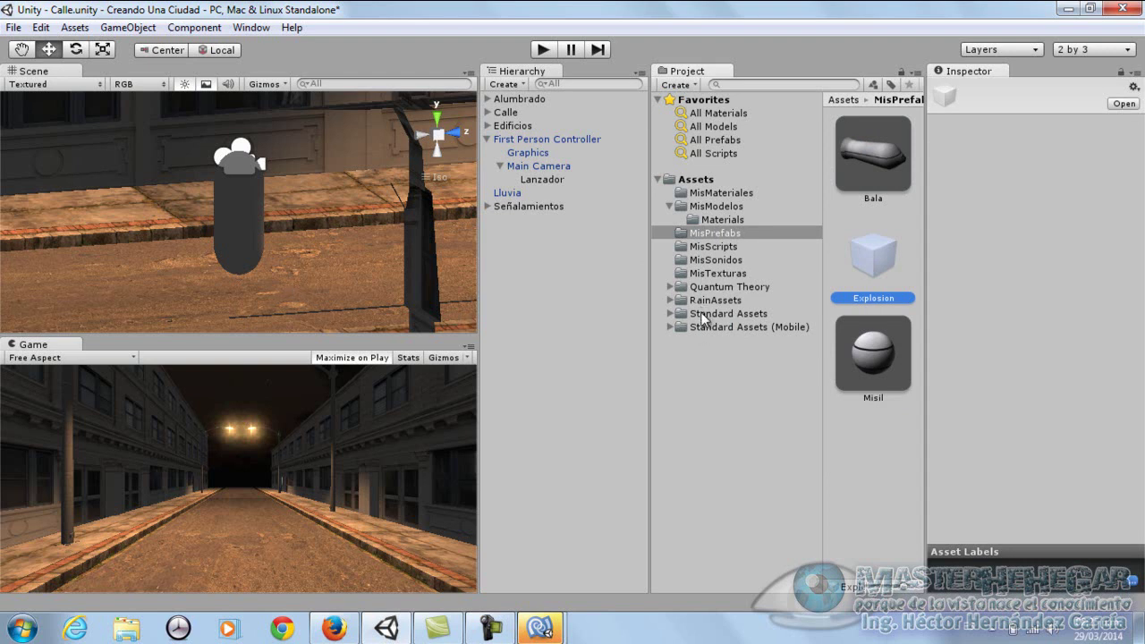
pyautogui.click(701, 181)
# Step: Import all assets of the Particles package into Assets and expand Standard Assets
pyautogui.rightClick(702, 183)
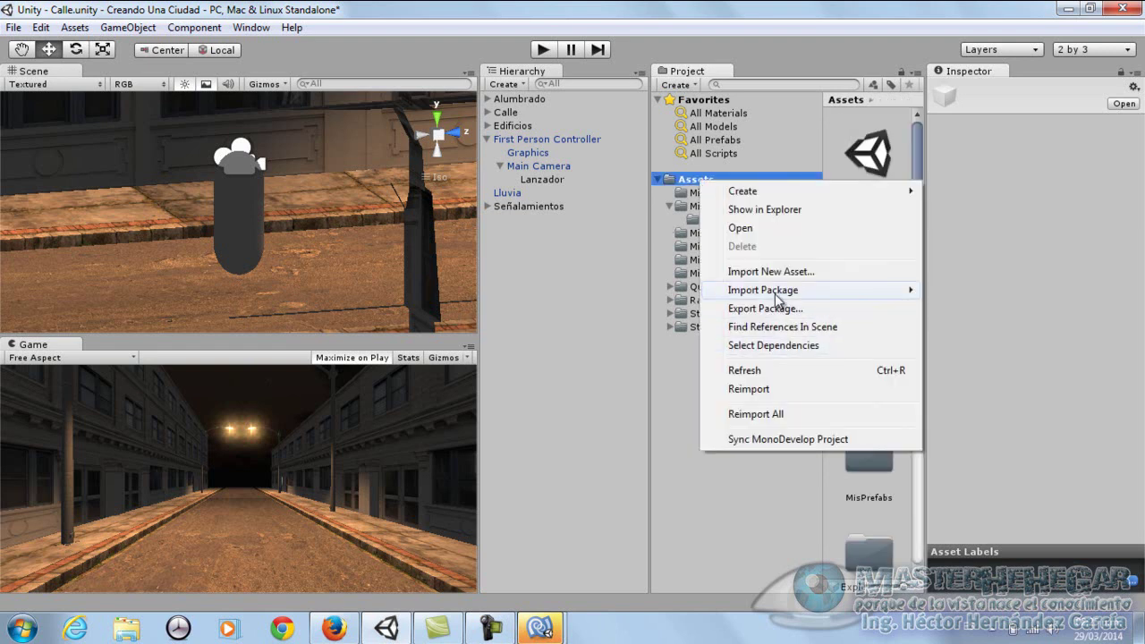
pyautogui.moveTo(780, 295)
pyautogui.click(966, 407)
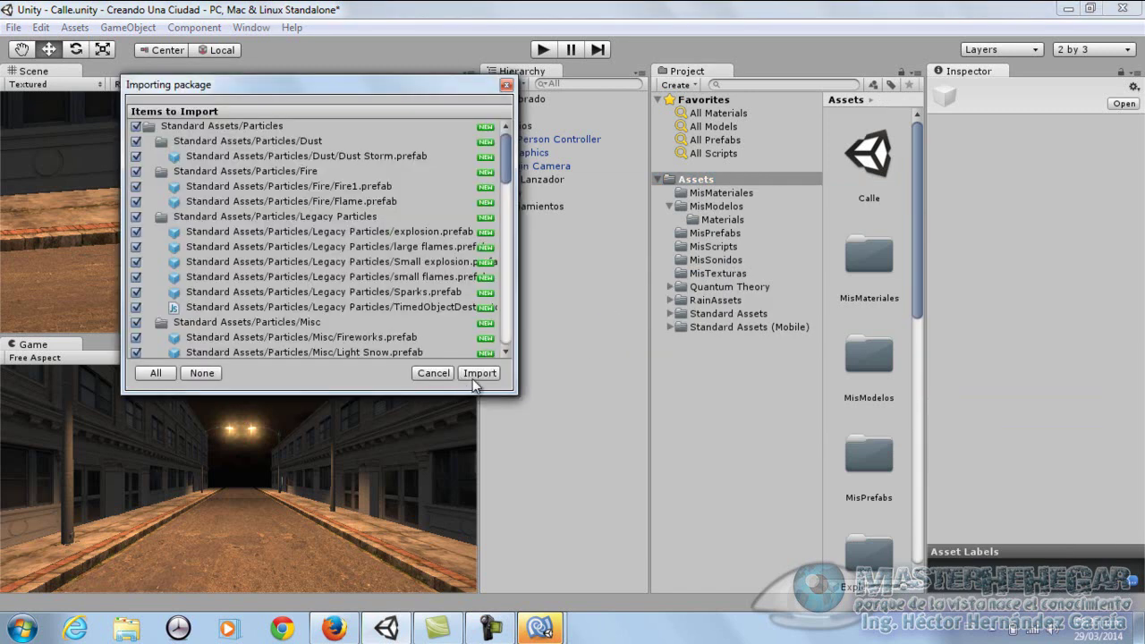
pyautogui.click(472, 378)
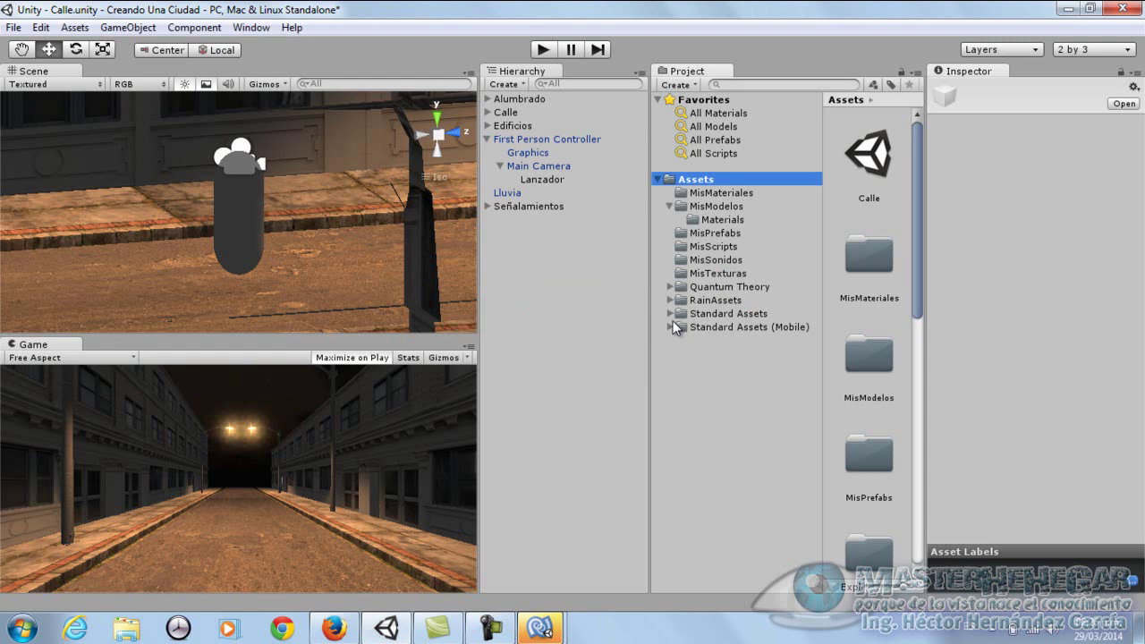
pyautogui.click(670, 314)
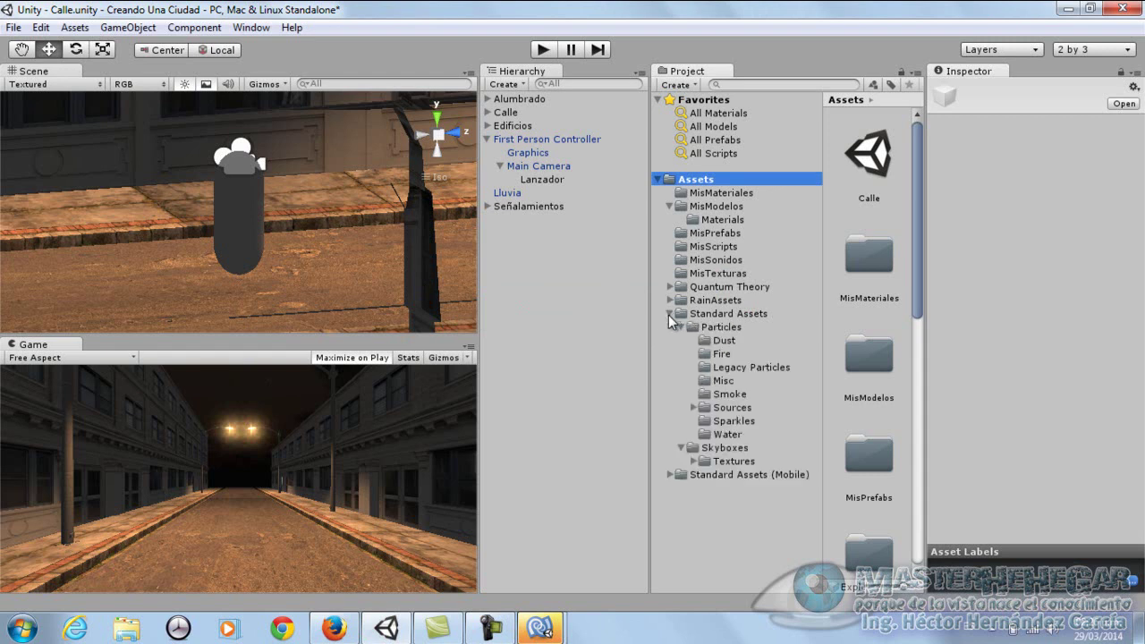
# Step: Drag the explosion prefab from Particles > Legacy Particles into the scene and frame it
pyautogui.click(717, 328)
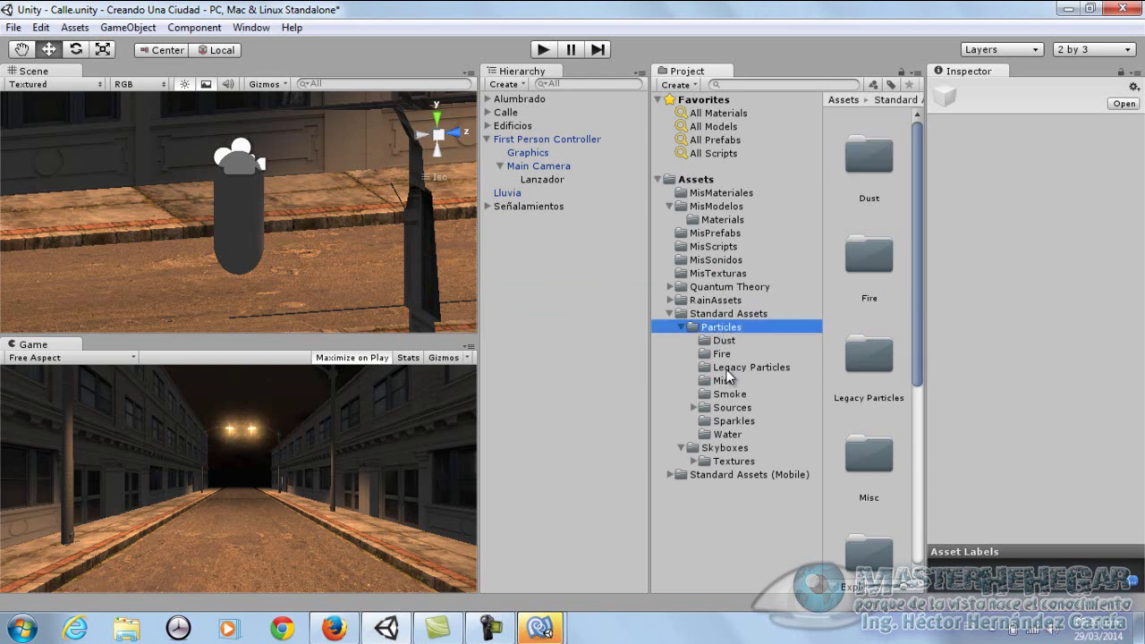
pyautogui.click(729, 374)
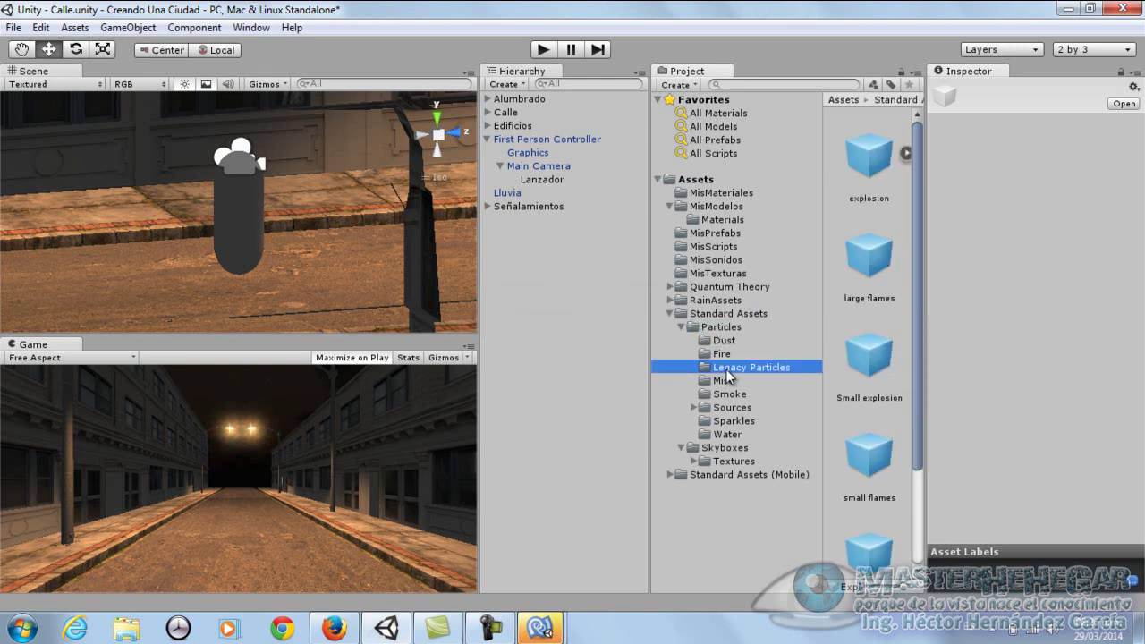
pyautogui.click(863, 170)
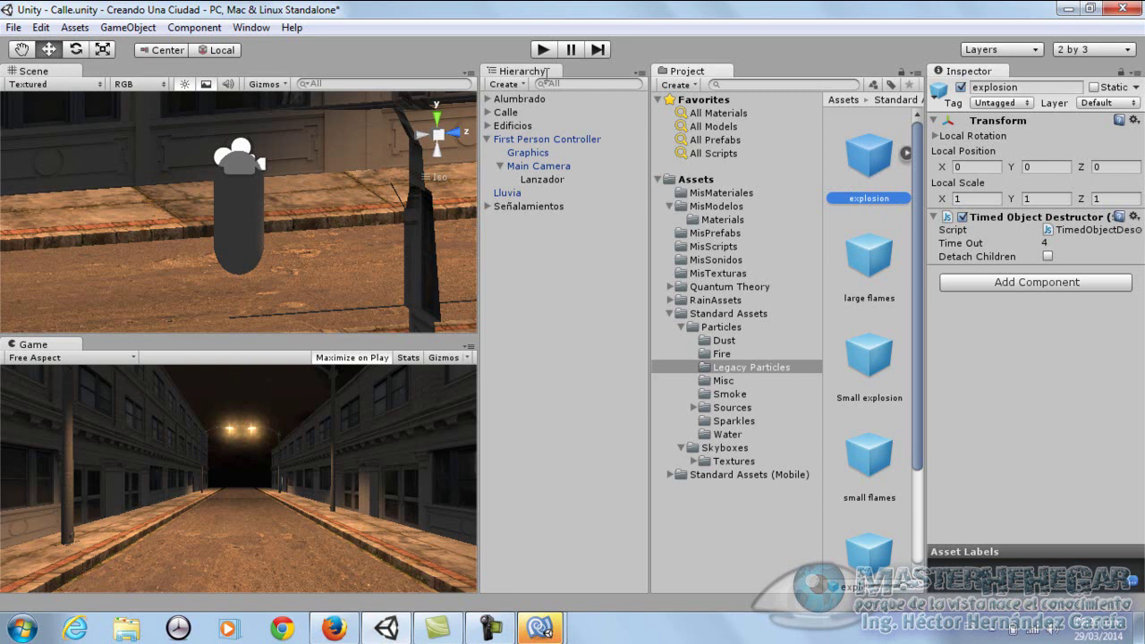
pyautogui.moveTo(874, 165); pyautogui.dragTo(512, 245)
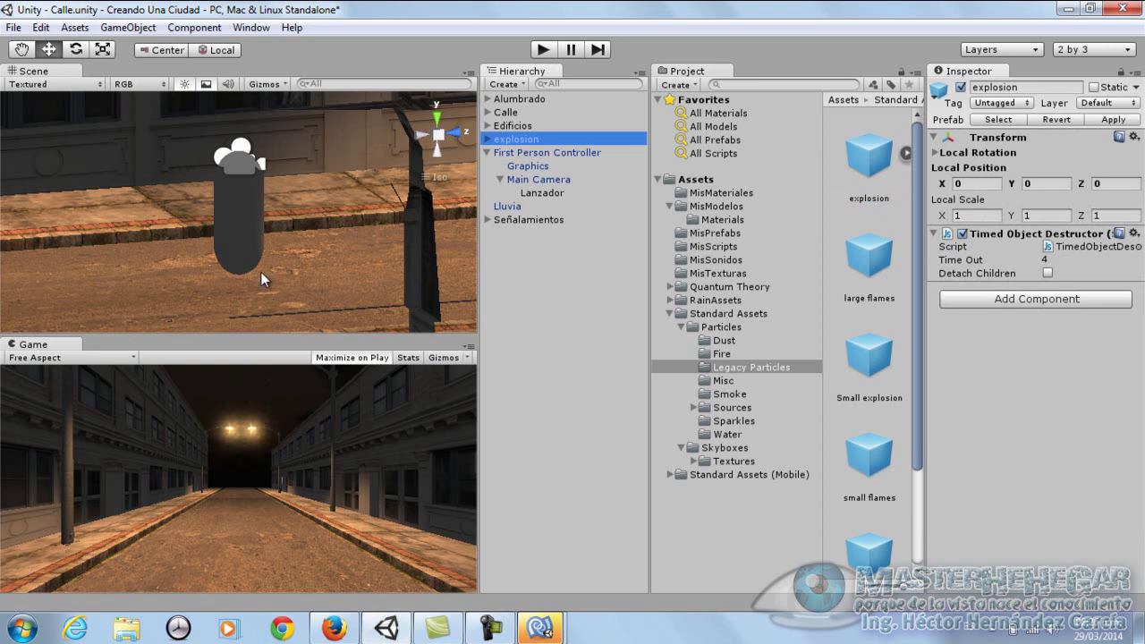
pyautogui.press('f')
pyautogui.moveTo(270, 241)
pyautogui.keyDown('alt'); pyautogui.mouseDown()
pyautogui.moveTo(280, 257)
pyautogui.moveTo(274, 133)
pyautogui.moveTo(379, 184)
pyautogui.mouseUp(); pyautogui.keyUp('alt')
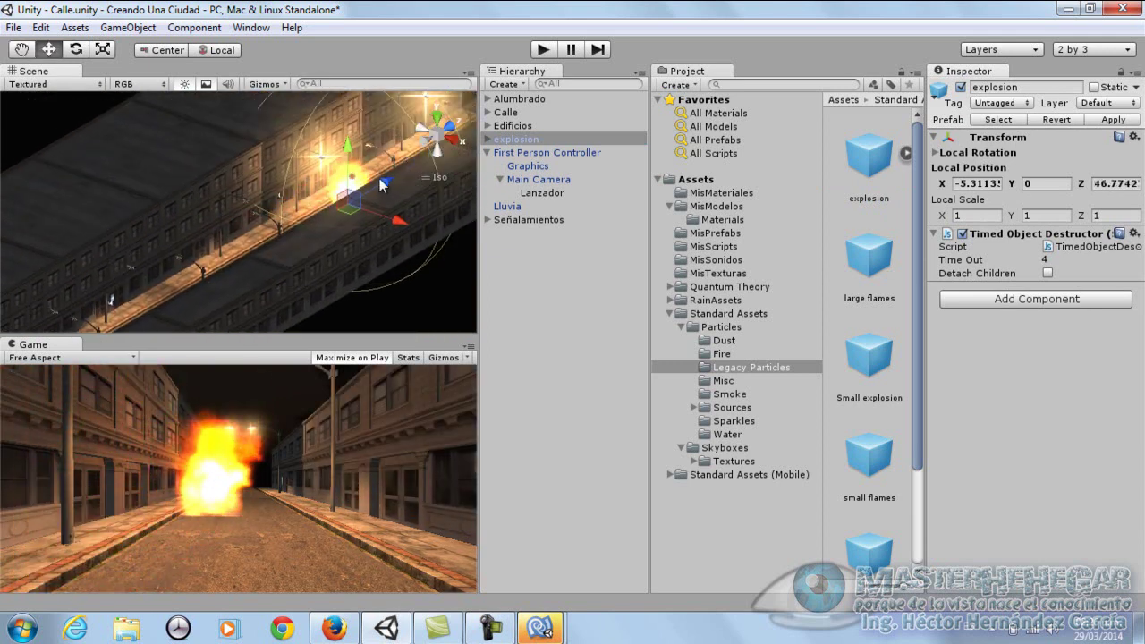
# Step: Move the explosion down the street to Z 41.3228 and inspect its two large flames children
pyautogui.moveTo(379, 183); pyautogui.dragTo(376, 331)
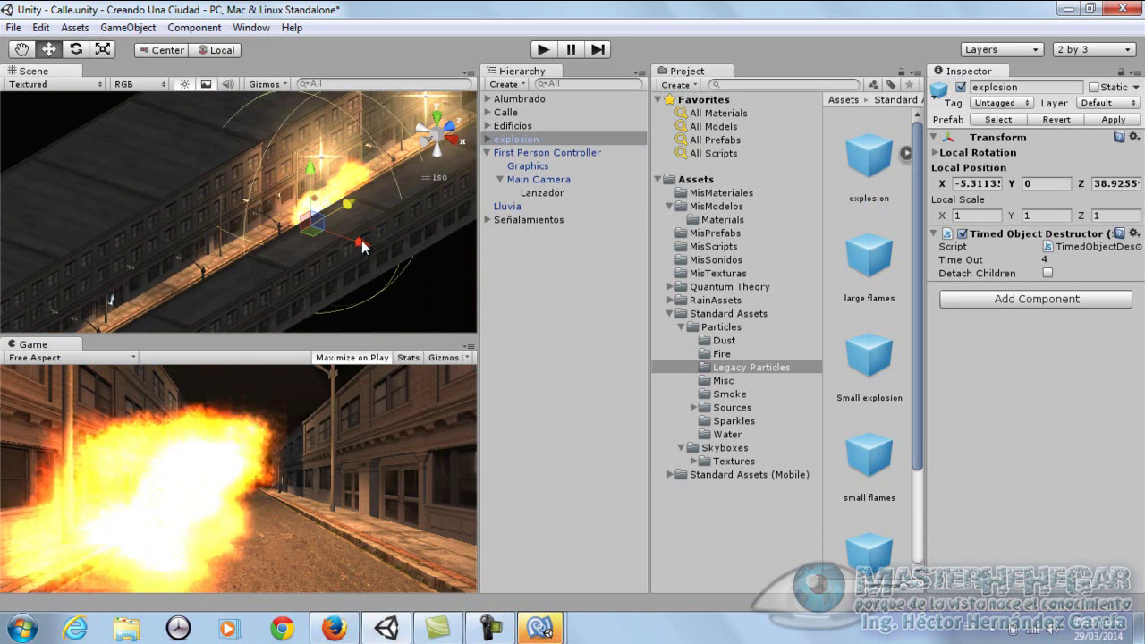
pyautogui.moveTo(349, 203); pyautogui.dragTo(361, 196)
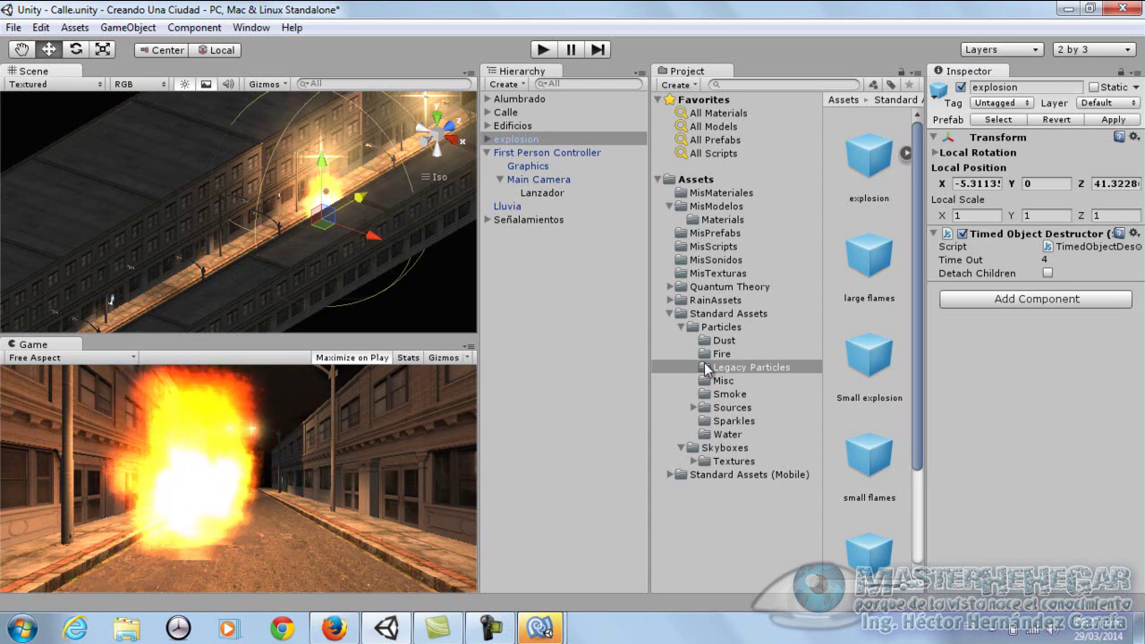
pyautogui.click(488, 139)
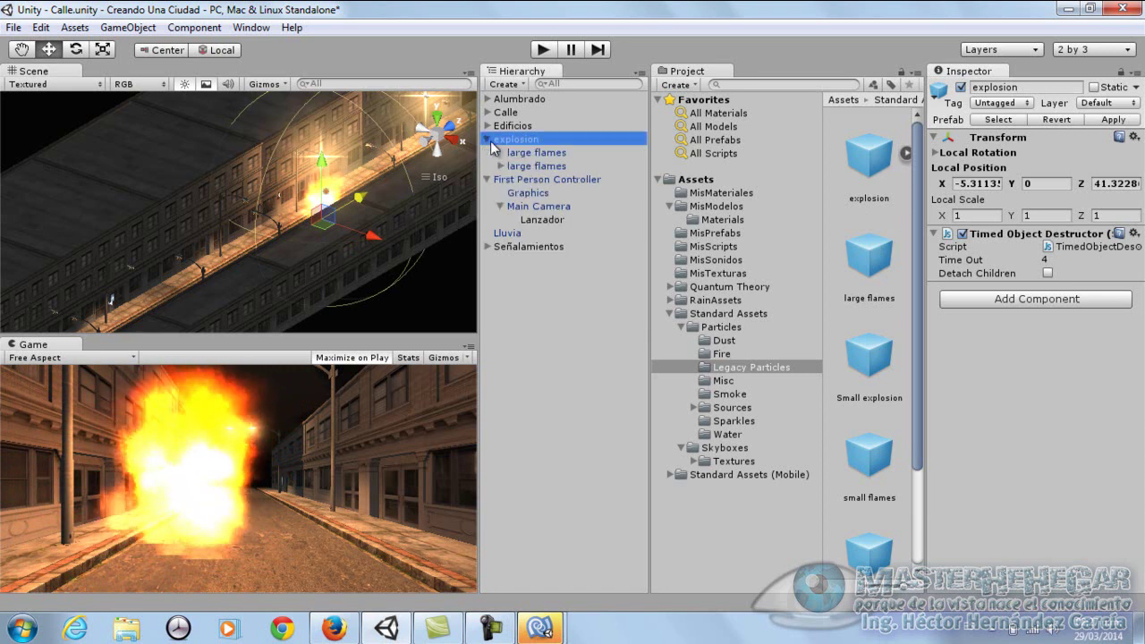
pyautogui.click(536, 152)
pyautogui.click(544, 166)
pyautogui.click(547, 153)
pyautogui.click(553, 167)
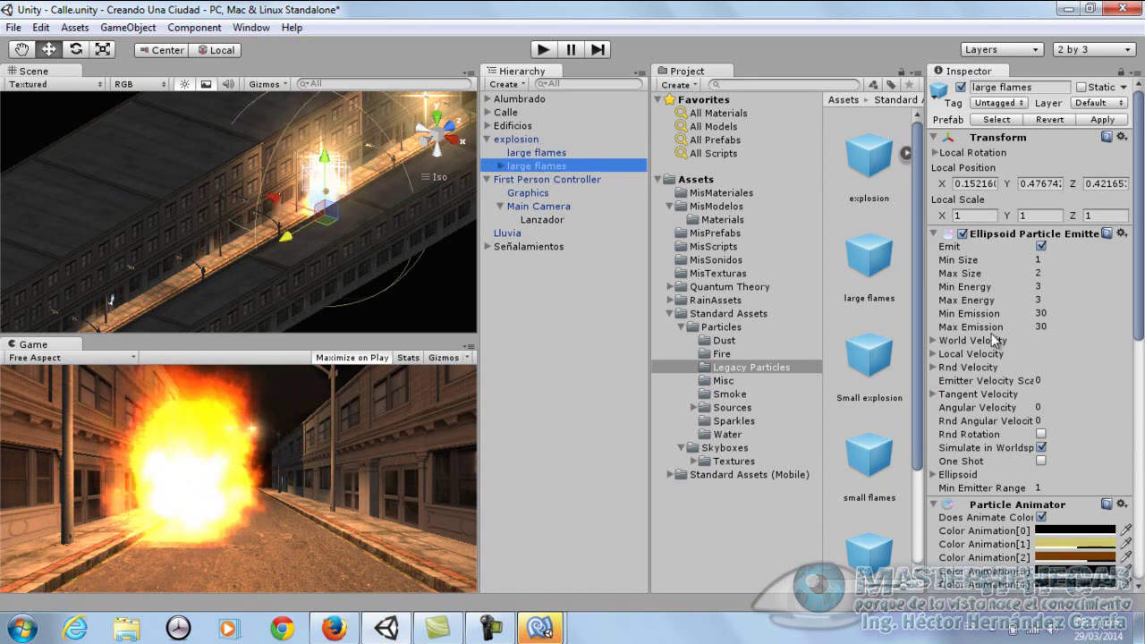
pyautogui.click(528, 139)
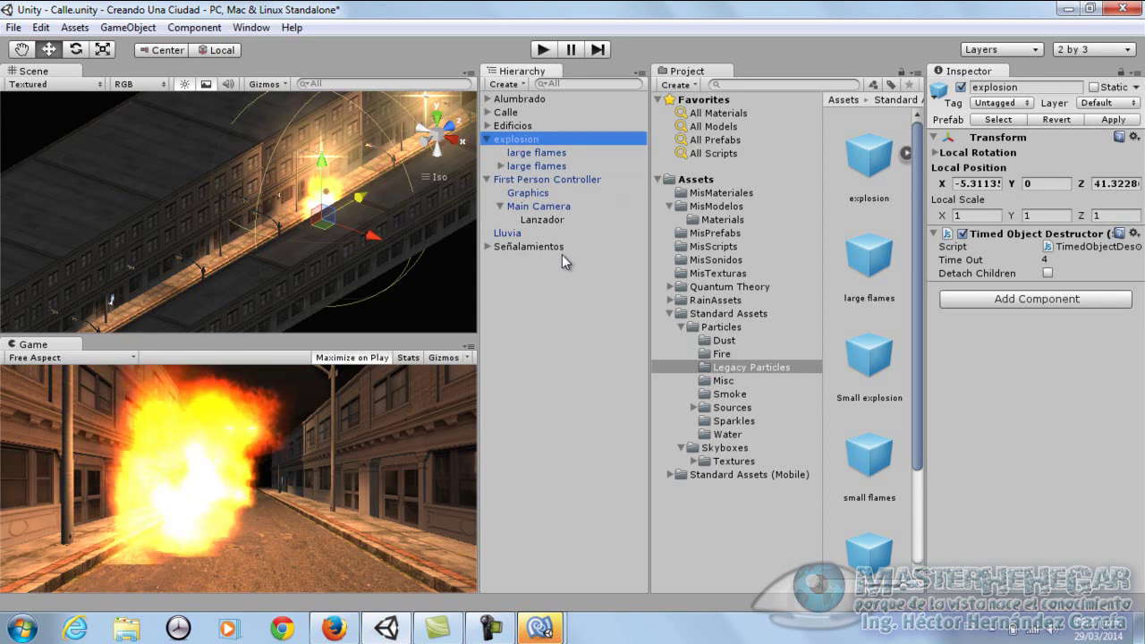
# Step: Drag the Hierarchy explosion onto the MisPrefabs Explosion prefab and confirm its Timed Object Destructor (Time Out 4)
pyautogui.click(488, 140)
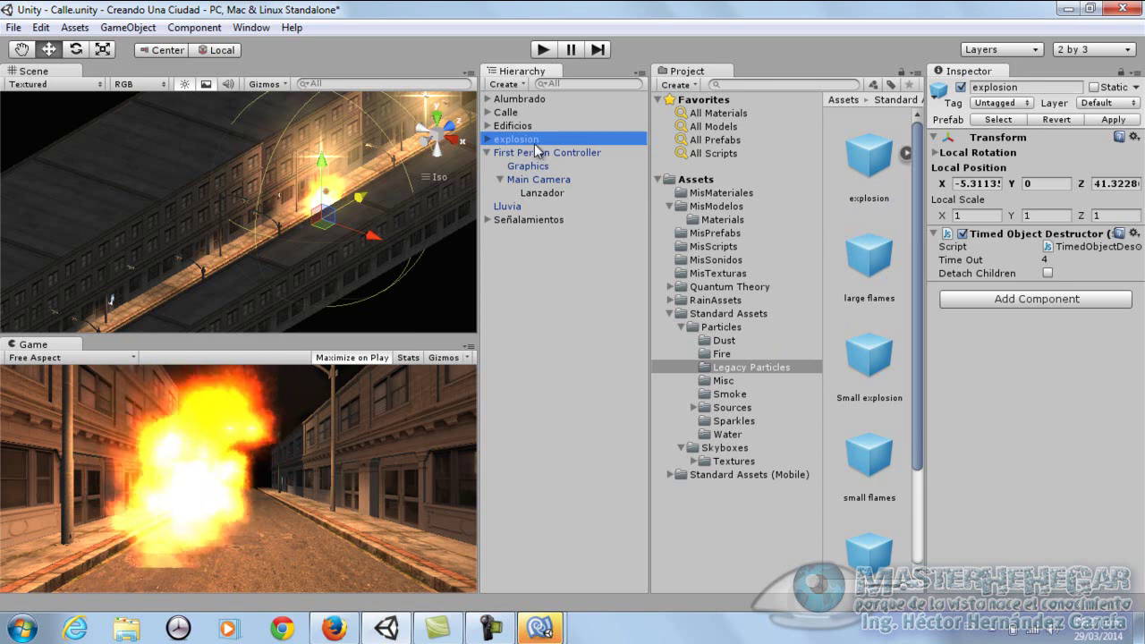
pyautogui.click(712, 233)
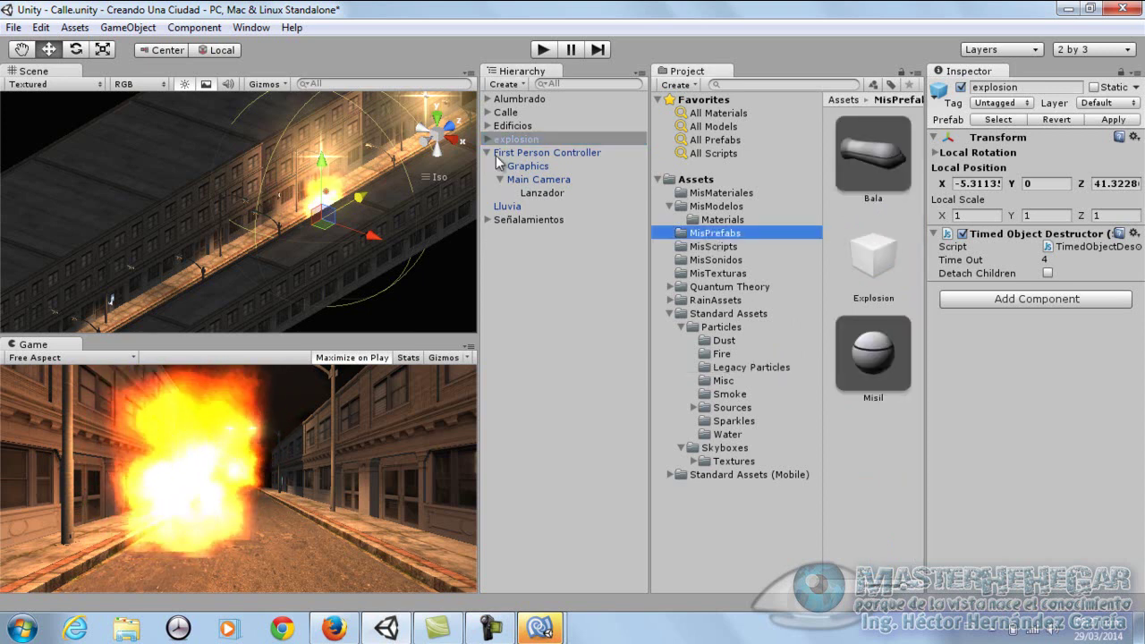
pyautogui.moveTo(506, 140)
pyautogui.mouseDown()
pyautogui.moveTo(783, 221)
pyautogui.moveTo(887, 280)
pyautogui.mouseUp()
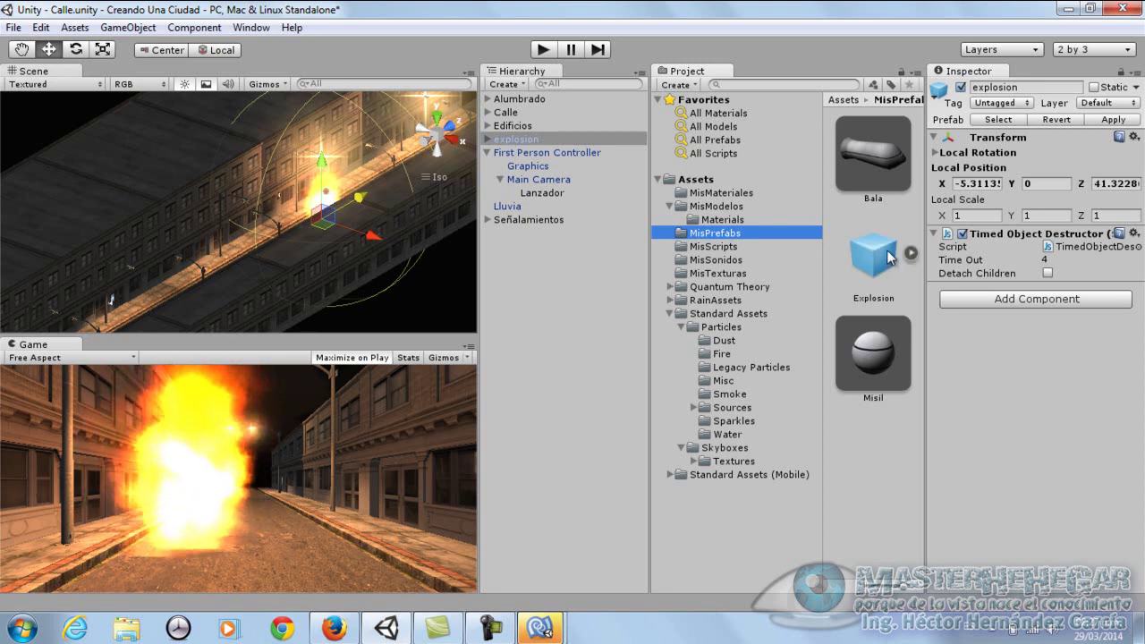
pyautogui.click(882, 273)
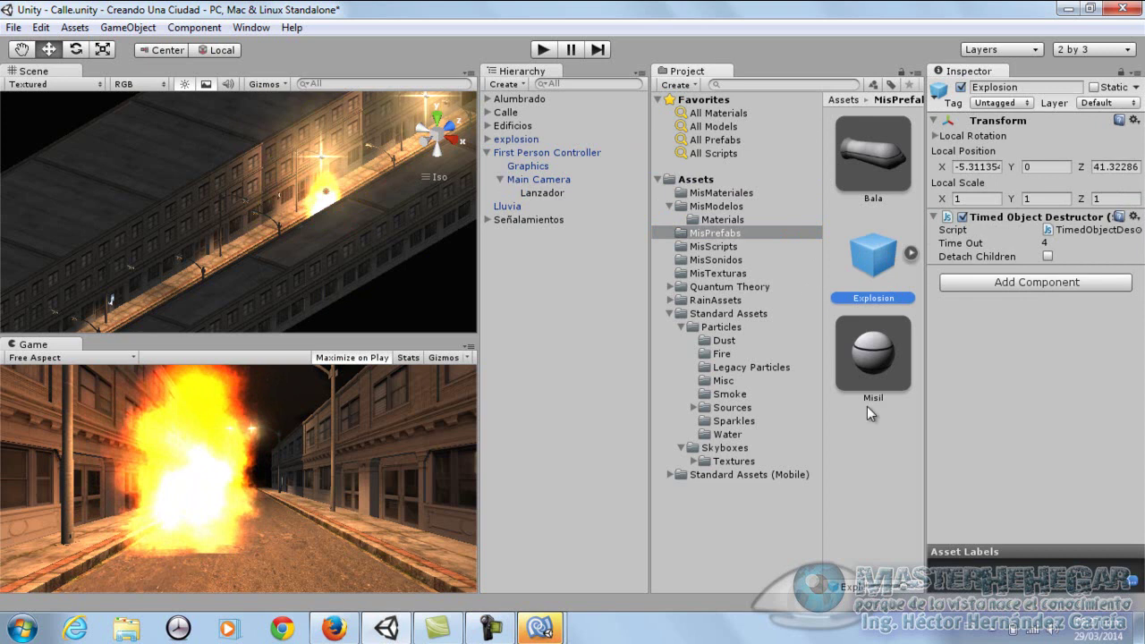
pyautogui.click(525, 140)
# Step: Delete the explosion instance from the scene and select the Explosion prefab
pyautogui.rightClick(499, 142)
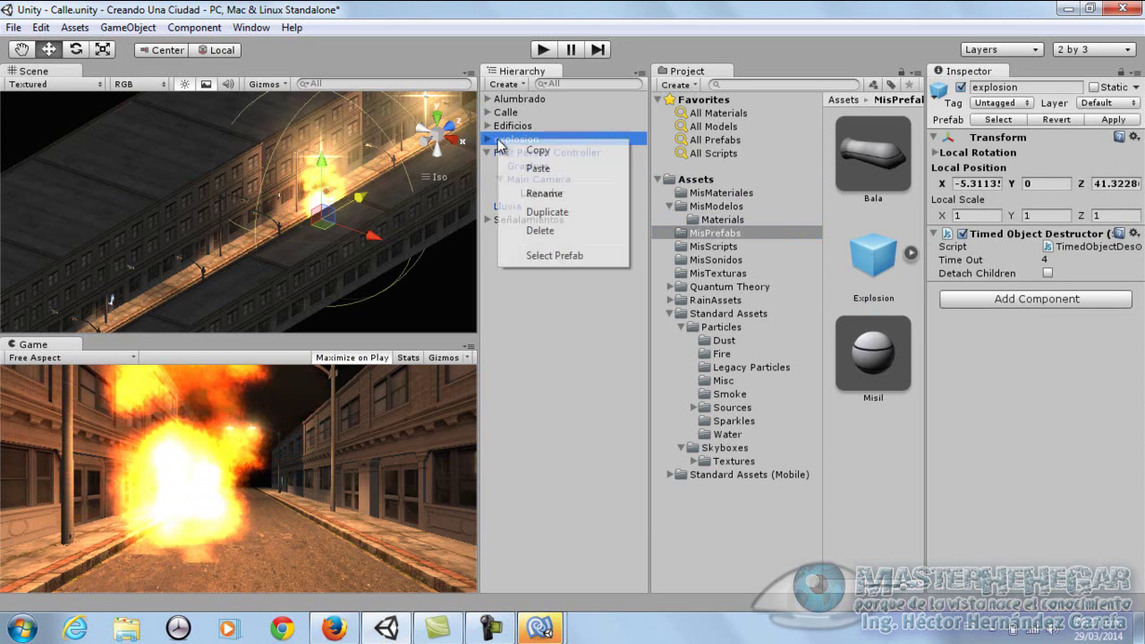
pyautogui.click(539, 230)
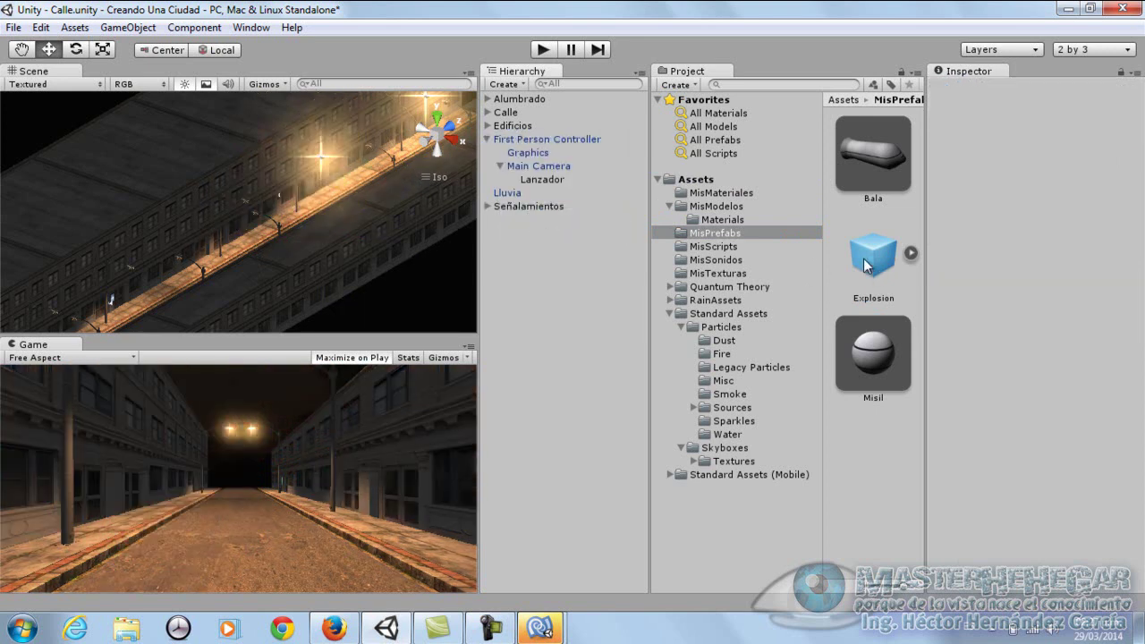
pyautogui.moveTo(866, 264); pyautogui.dragTo(783, 556)
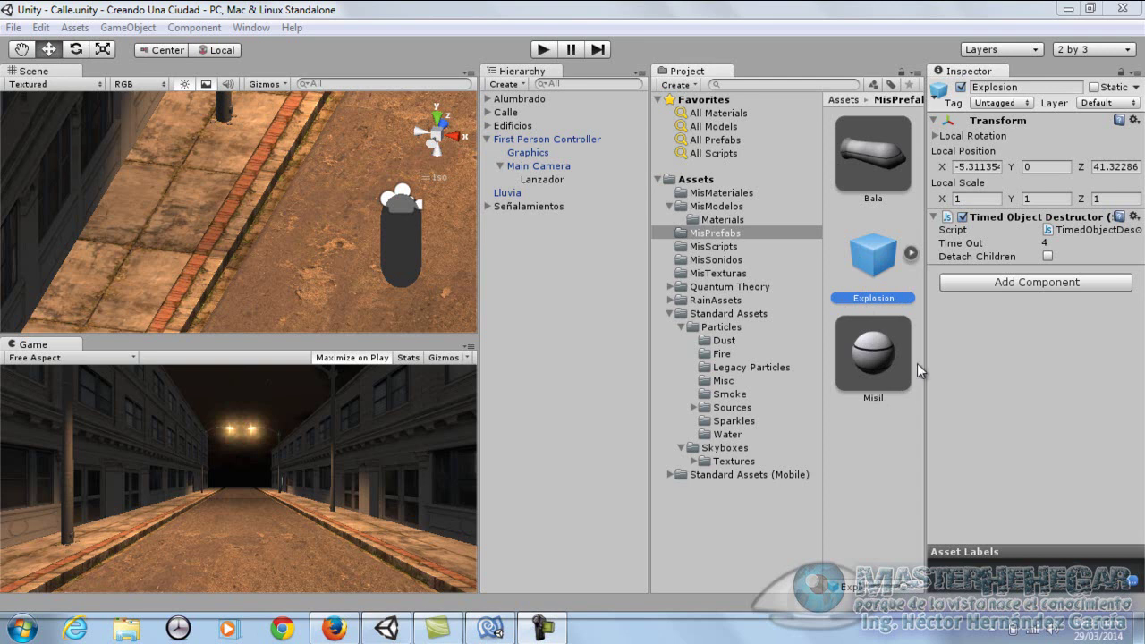
# Step: Assign the Explosion prefab to the Bala prefab's Explosion (Script) field
pyautogui.click(881, 159)
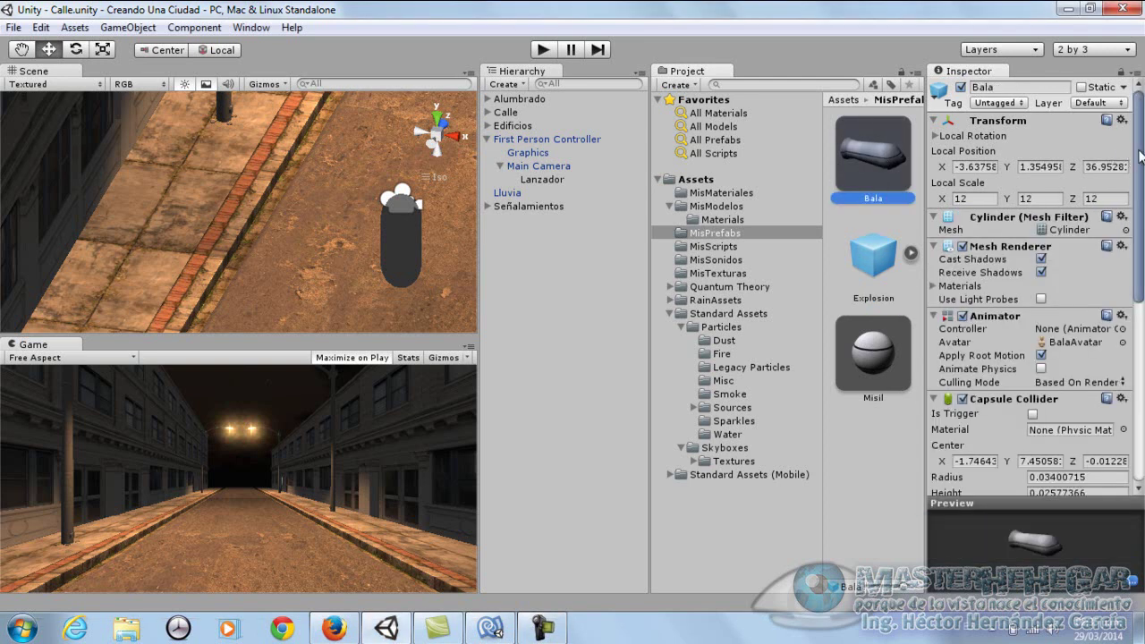
pyautogui.moveTo(1138, 159); pyautogui.dragTo(1138, 340)
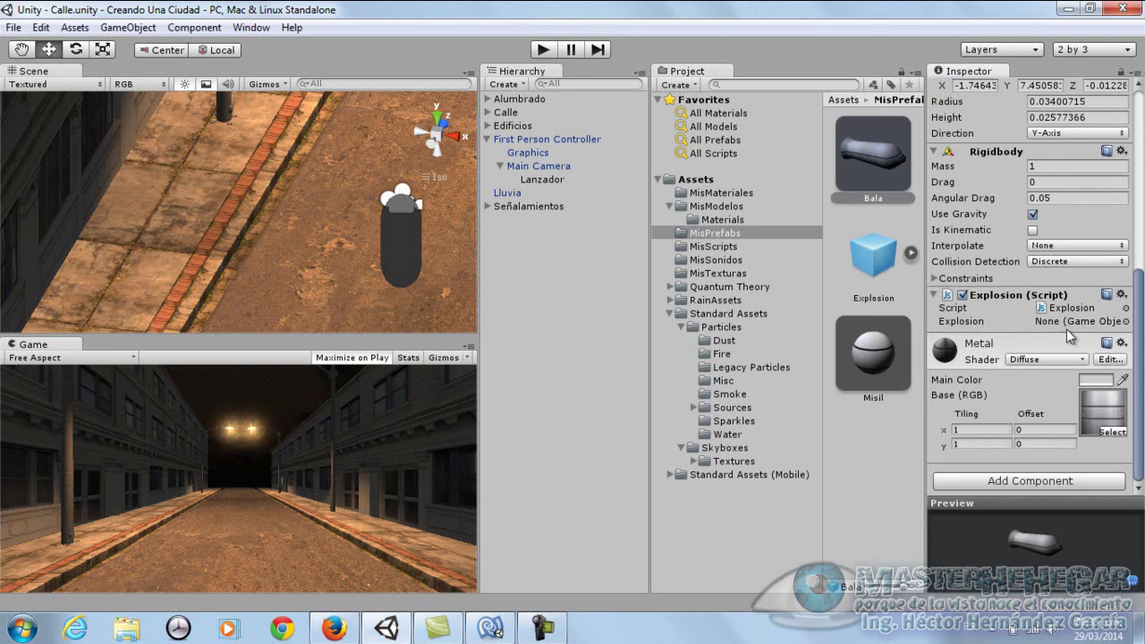
pyautogui.moveTo(883, 263); pyautogui.dragTo(1070, 320)
pyautogui.click(543, 50)
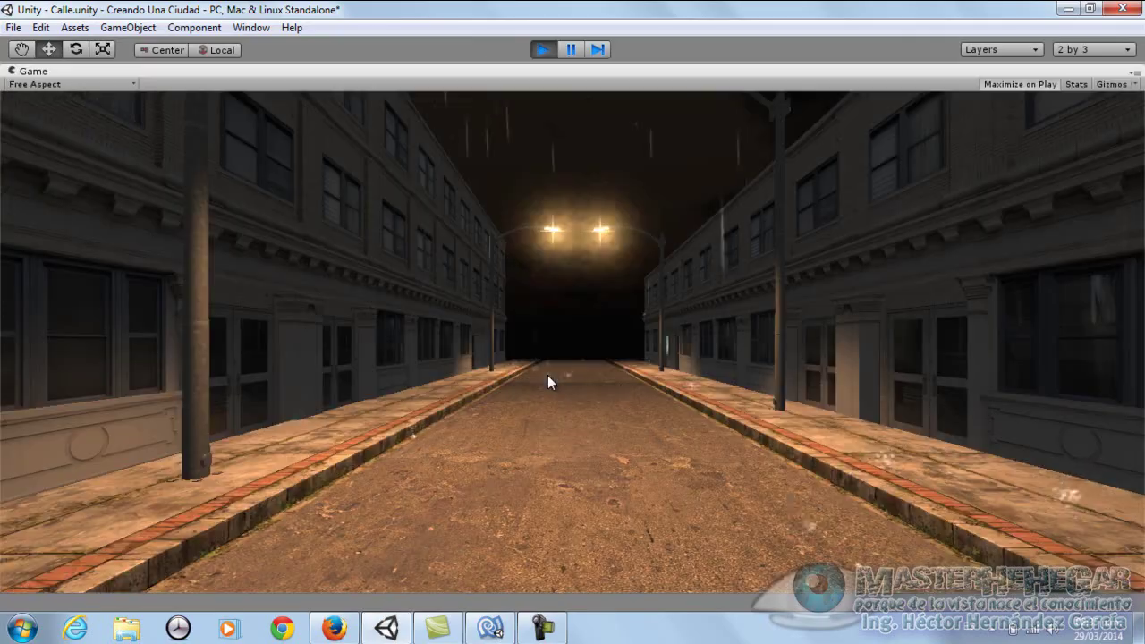
pyautogui.click(546, 385)
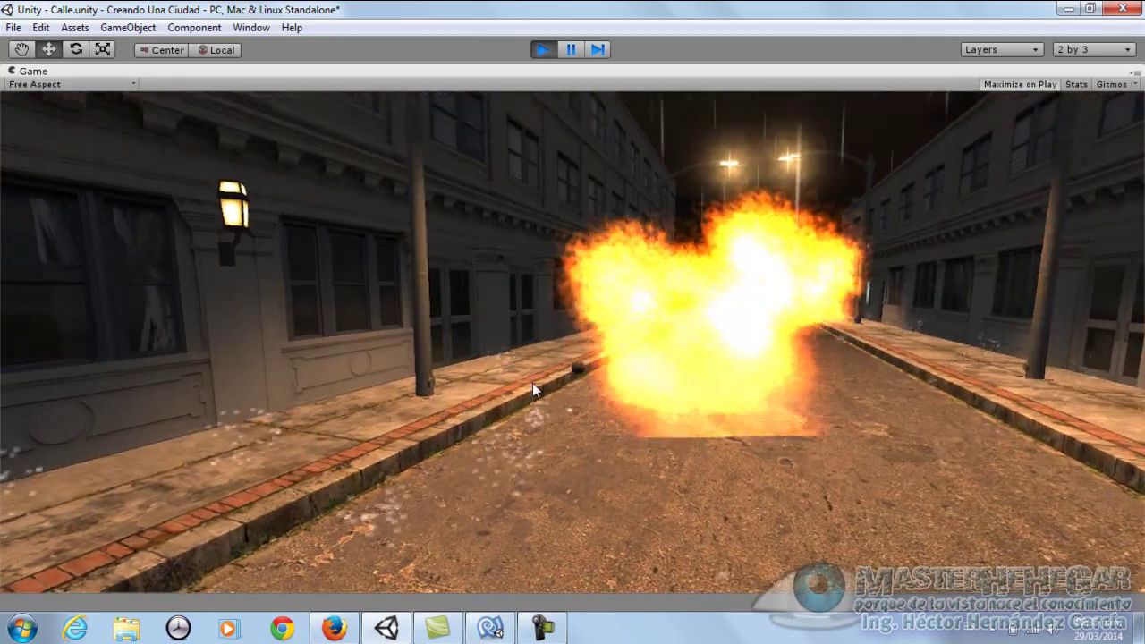
pyautogui.click(528, 381)
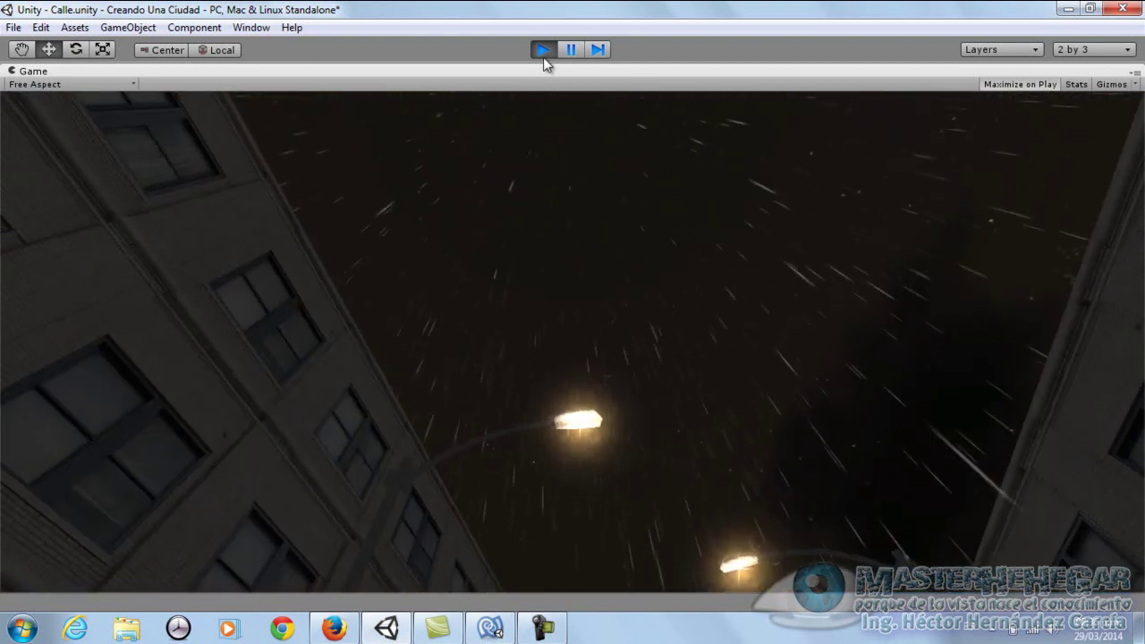
pyautogui.click(543, 49)
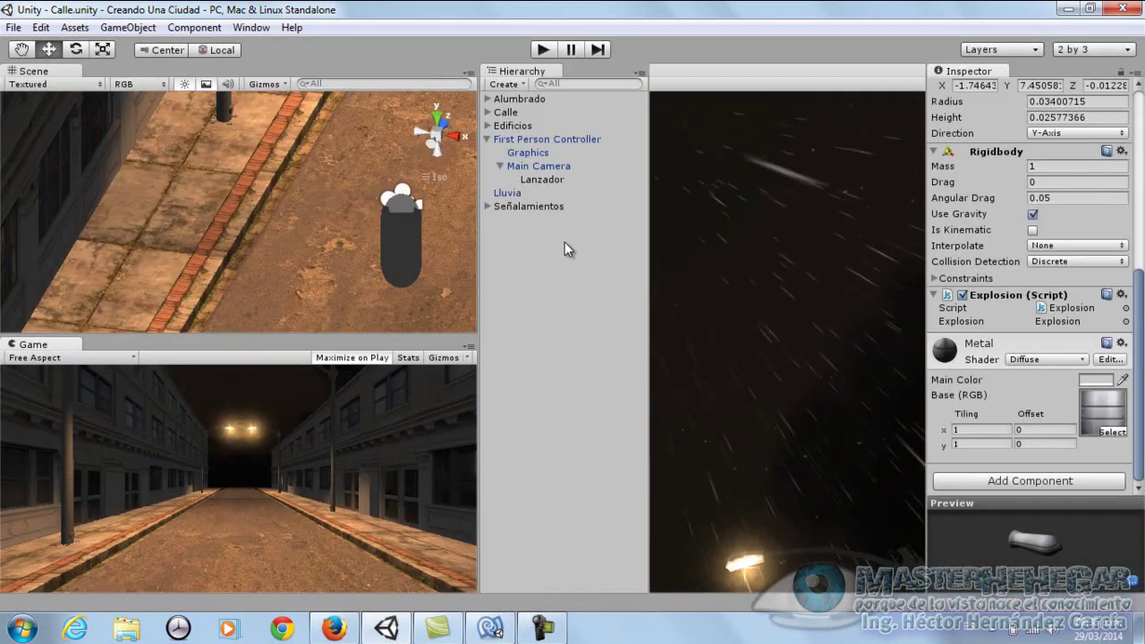
pyautogui.click(543, 50)
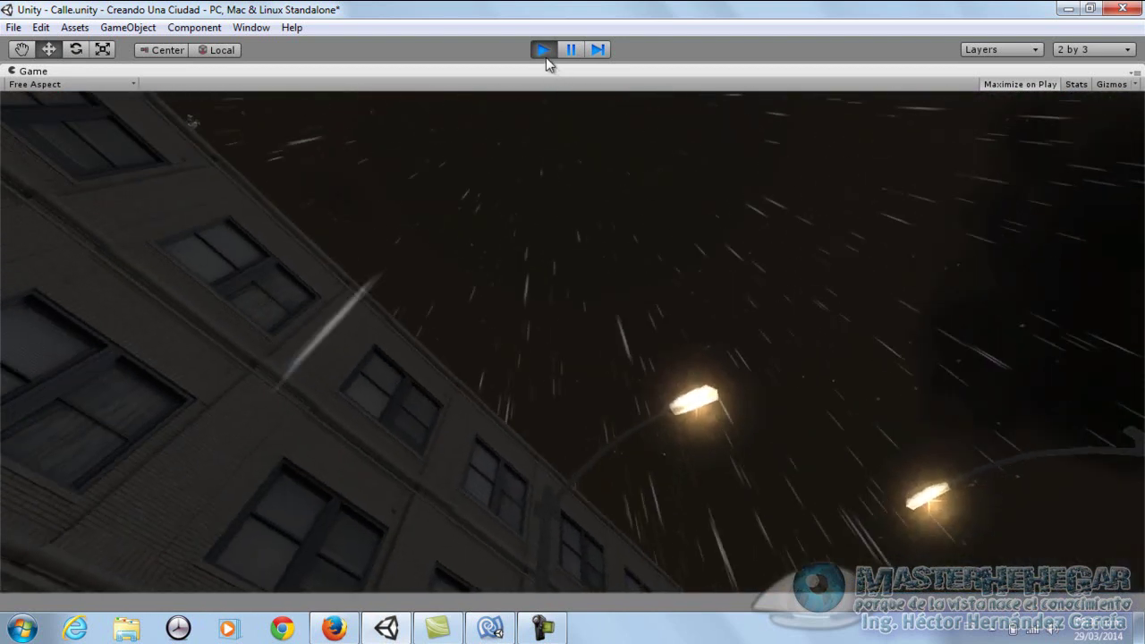
pyautogui.click(543, 49)
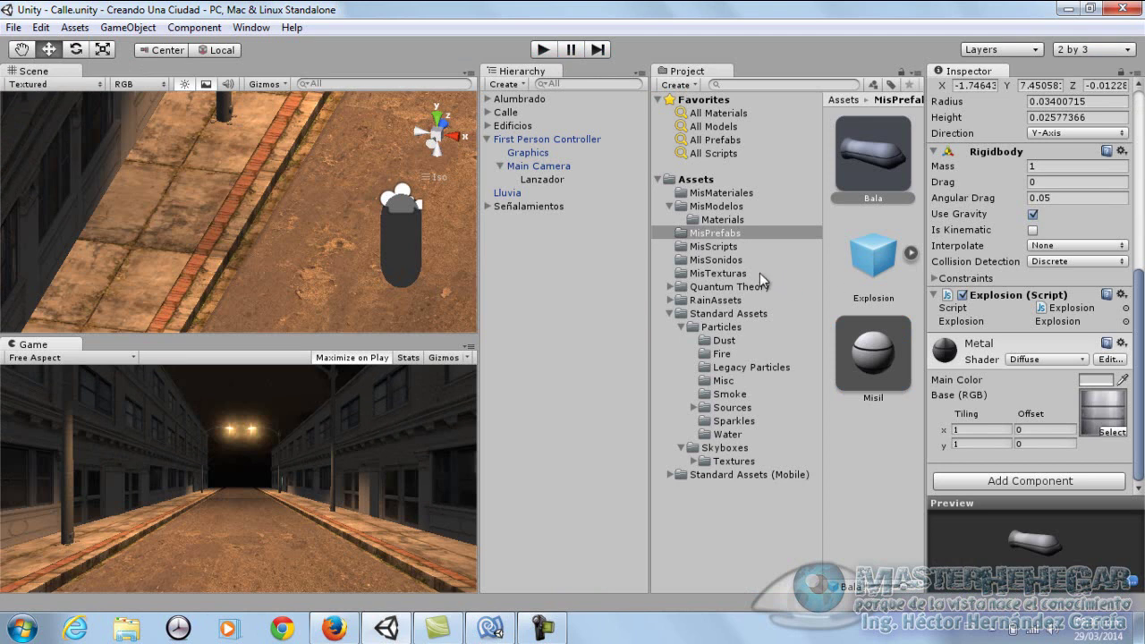
# Step: Create a JavaScript script named terminarExplosion in MisScripts and open it in MonoDevelop
pyautogui.click(737, 248)
pyautogui.rightClick(738, 254)
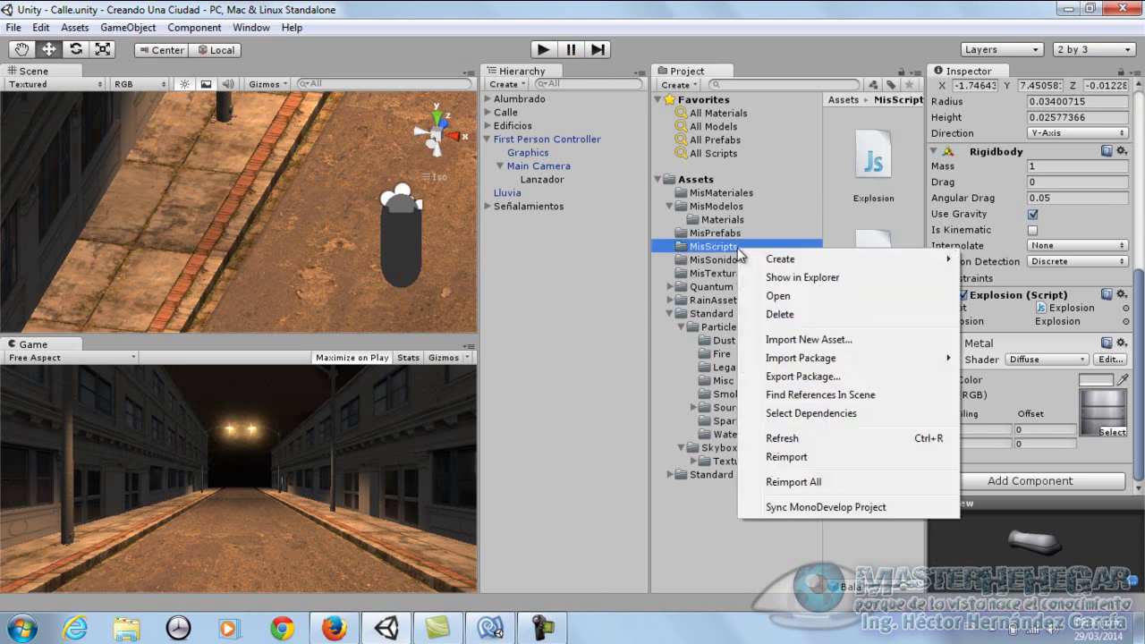
pyautogui.moveTo(785, 267)
pyautogui.click(1013, 287)
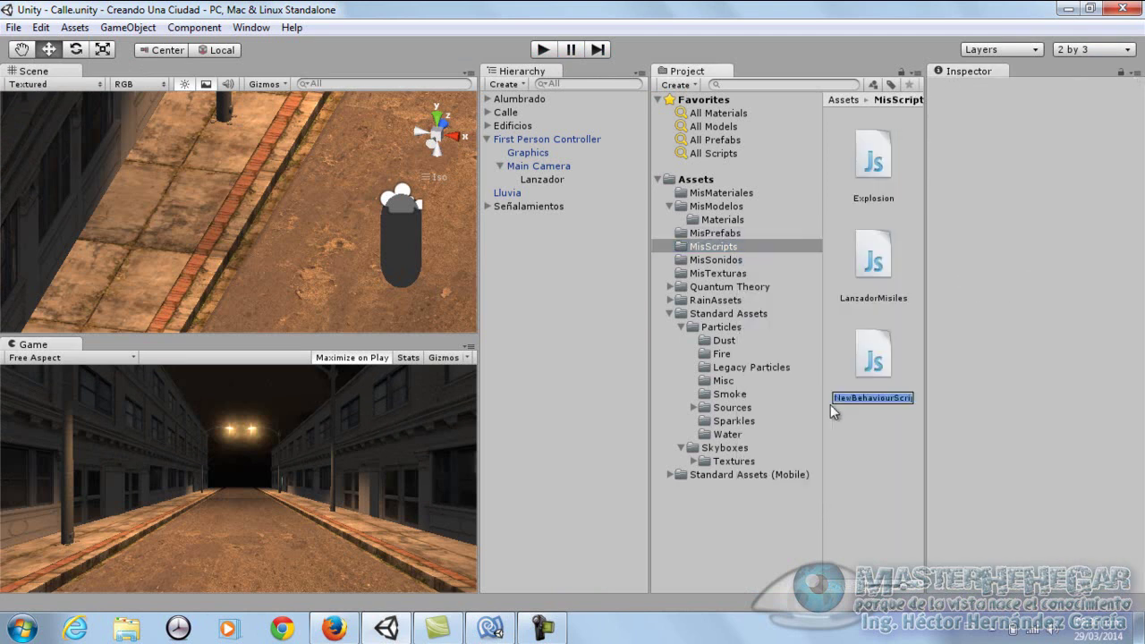
pyautogui.write('terminarE')
pyautogui.write('xplosion')
pyautogui.press('Return')
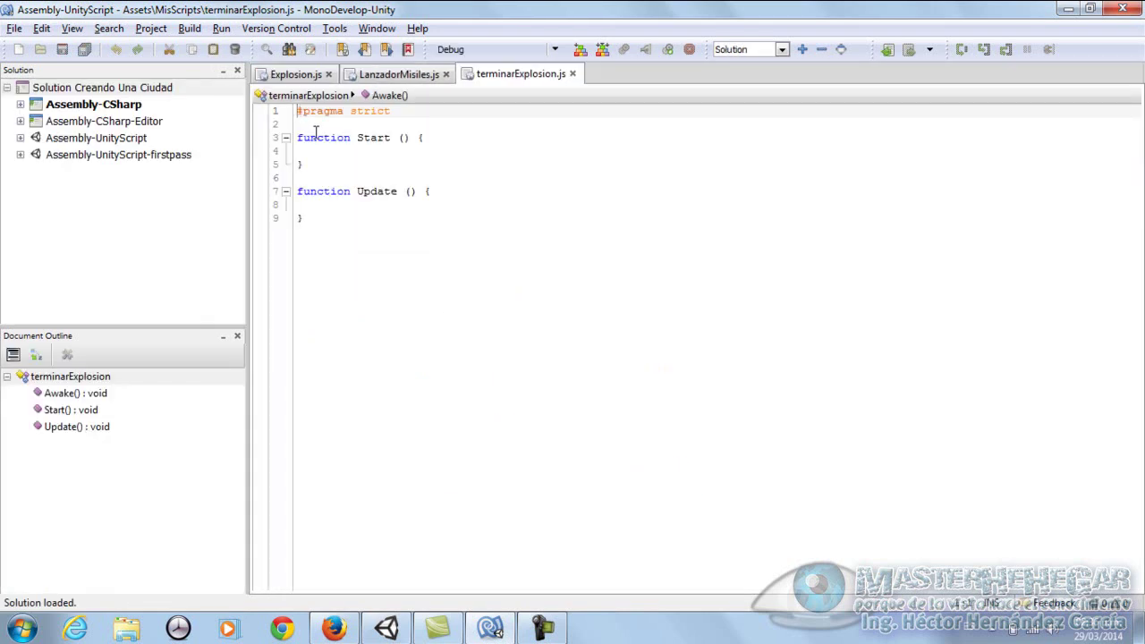
pyautogui.click(314, 129)
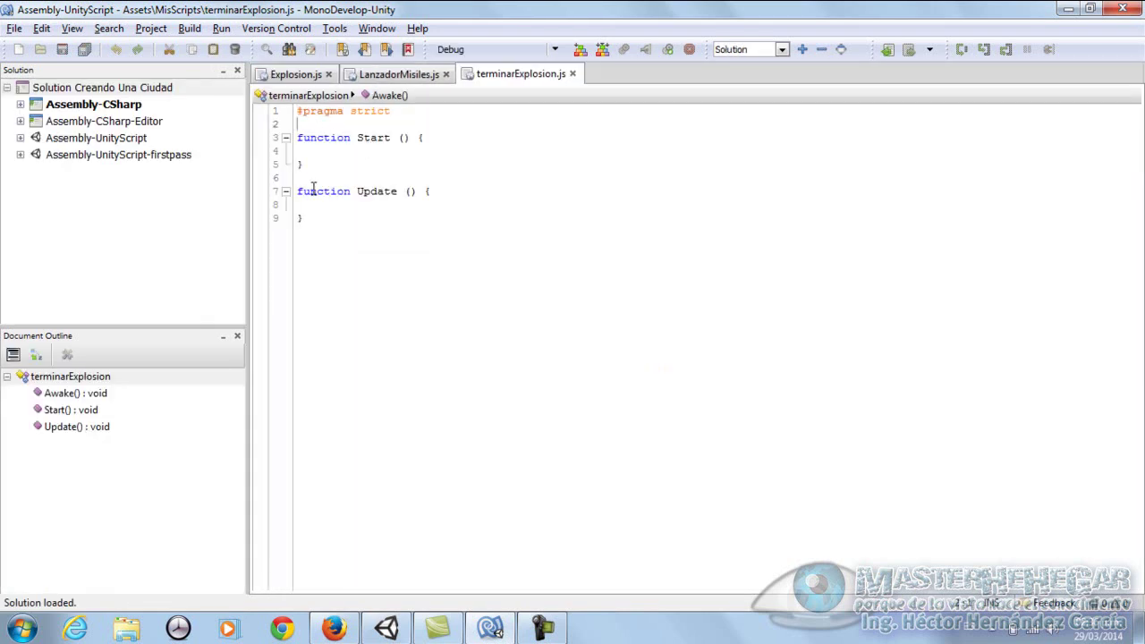
# Step: Remove the Update function and declare var tiempoExplosion:float=1.0 above the empty Start function
pyautogui.moveTo(297, 191); pyautogui.dragTo(315, 225)
pyautogui.press('Delete')
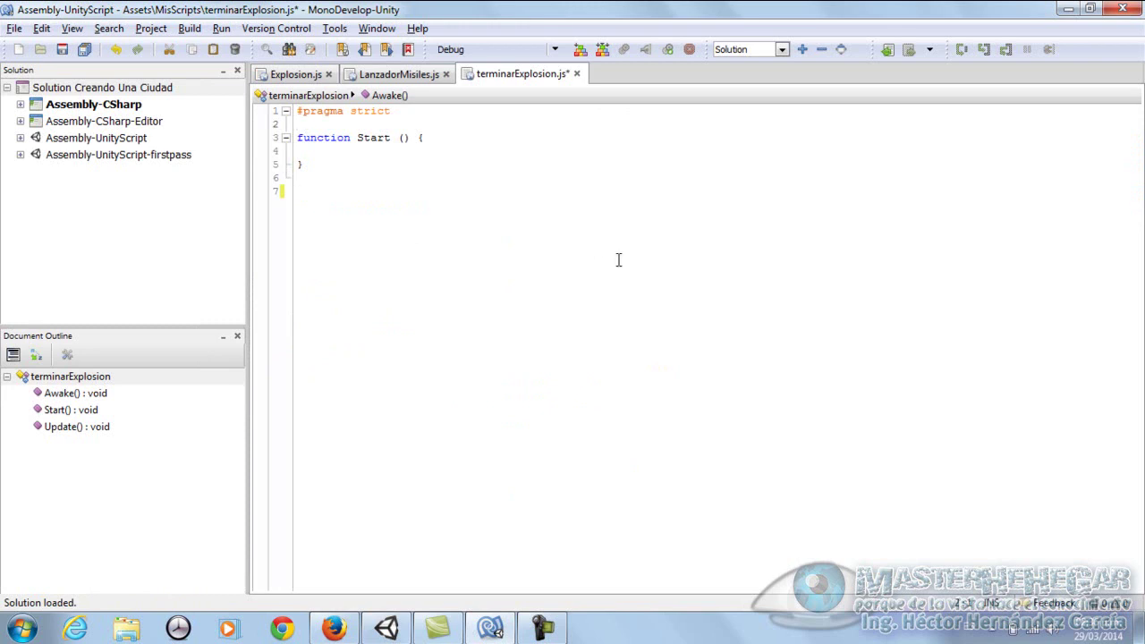
pyautogui.write('var ')
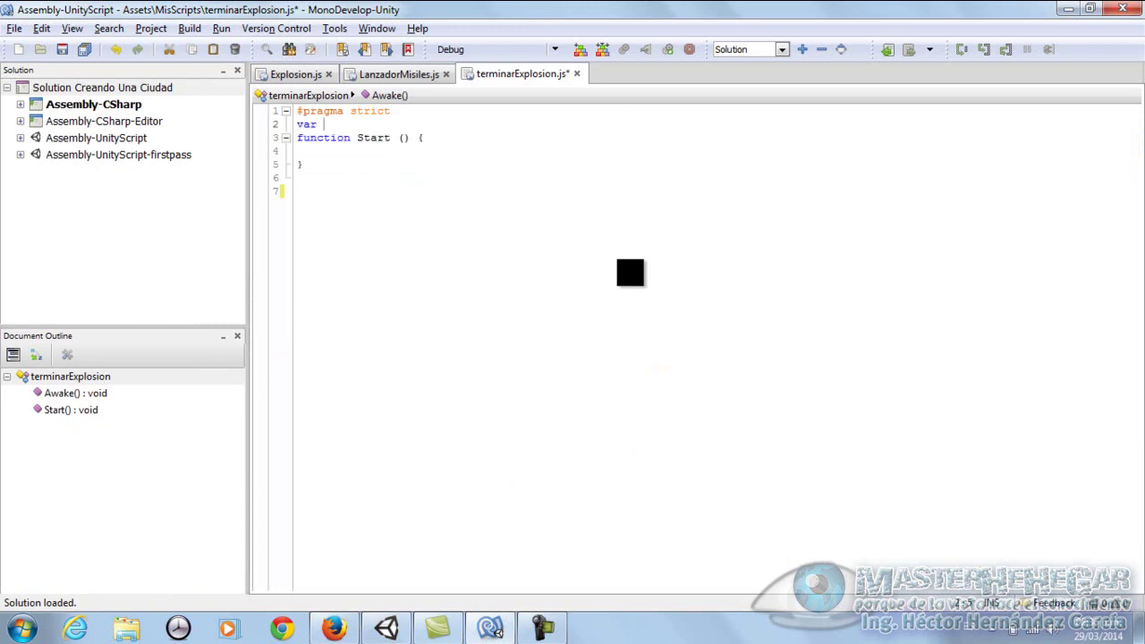
pyautogui.write('tip')
pyautogui.press('BackSpace')
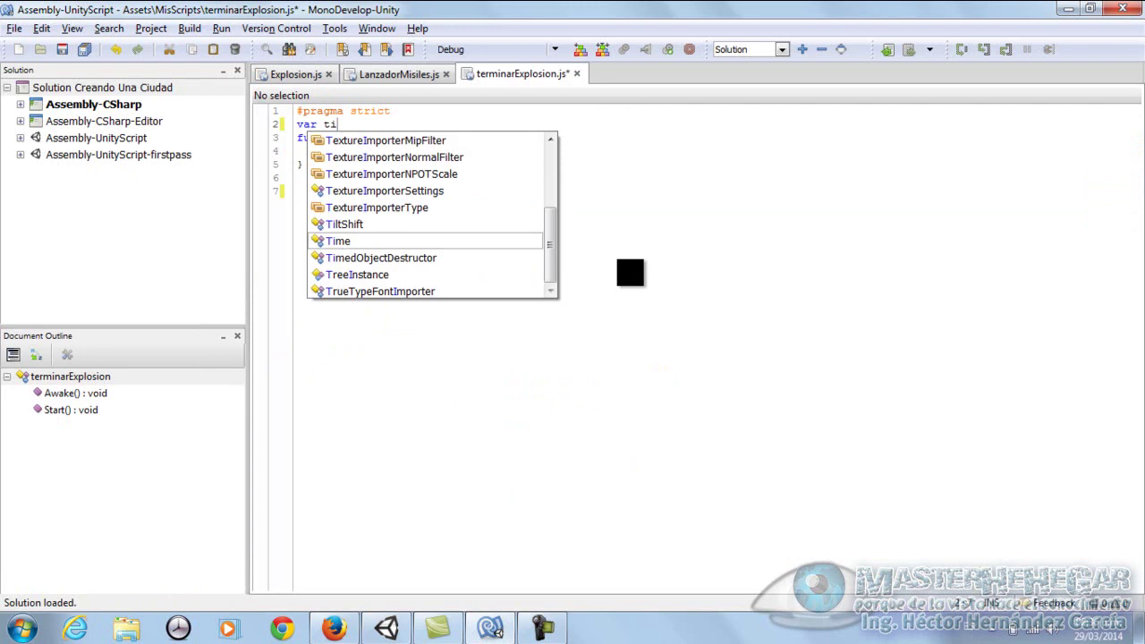
pyautogui.write('empoExplosion')
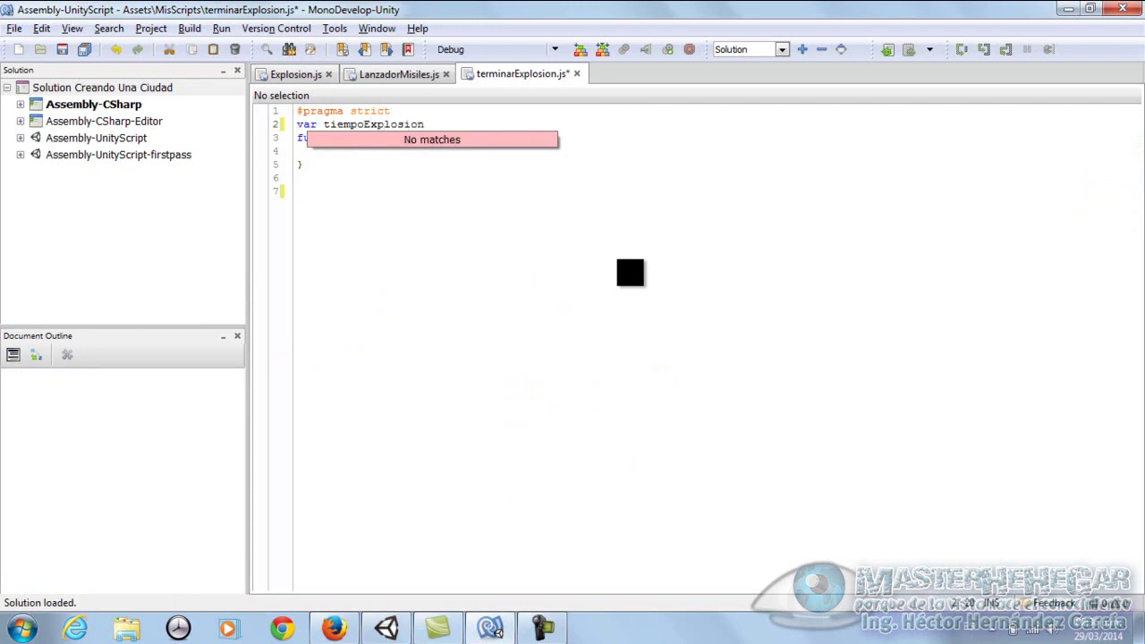
pyautogui.write(':float=')
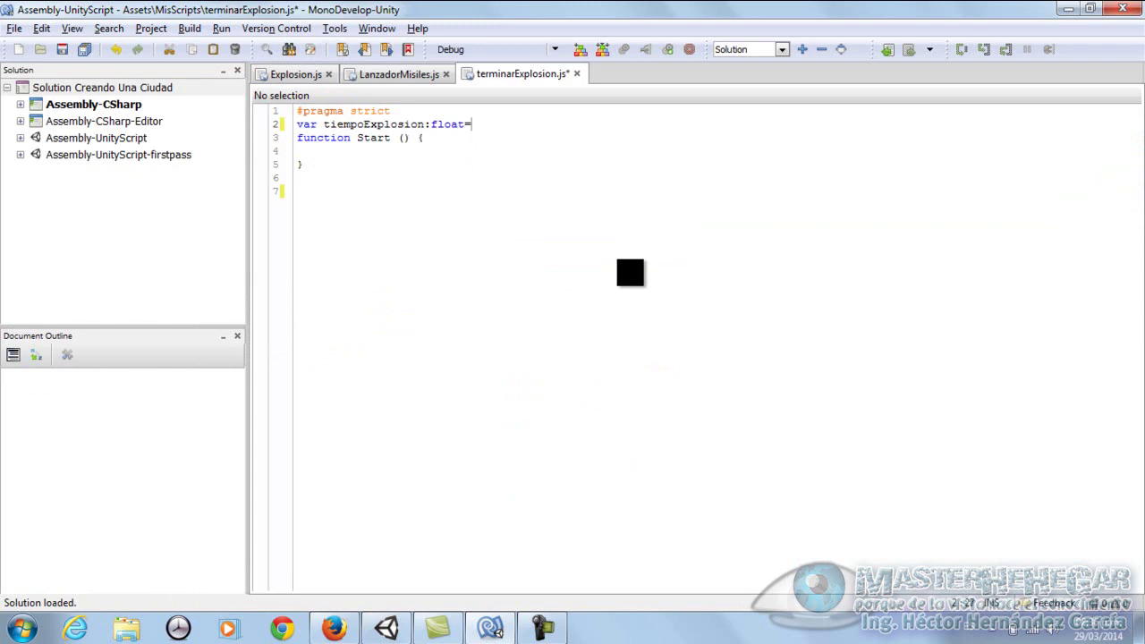
pyautogui.write('1.0;')
pyautogui.click(425, 138)
pyautogui.click(303, 164)
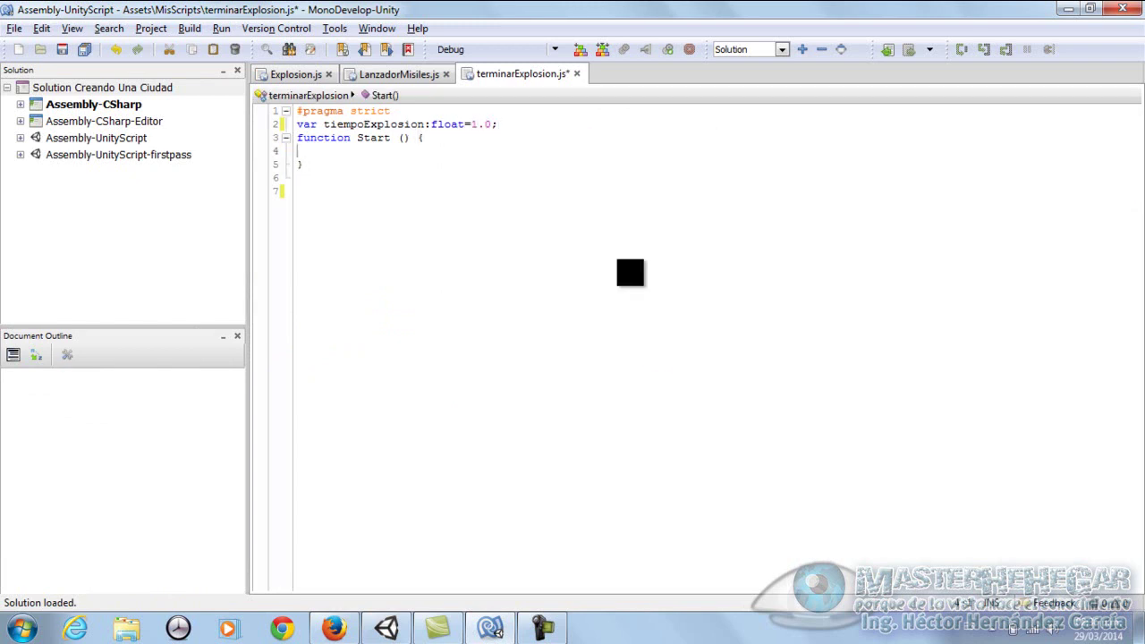
pyautogui.click(324, 150)
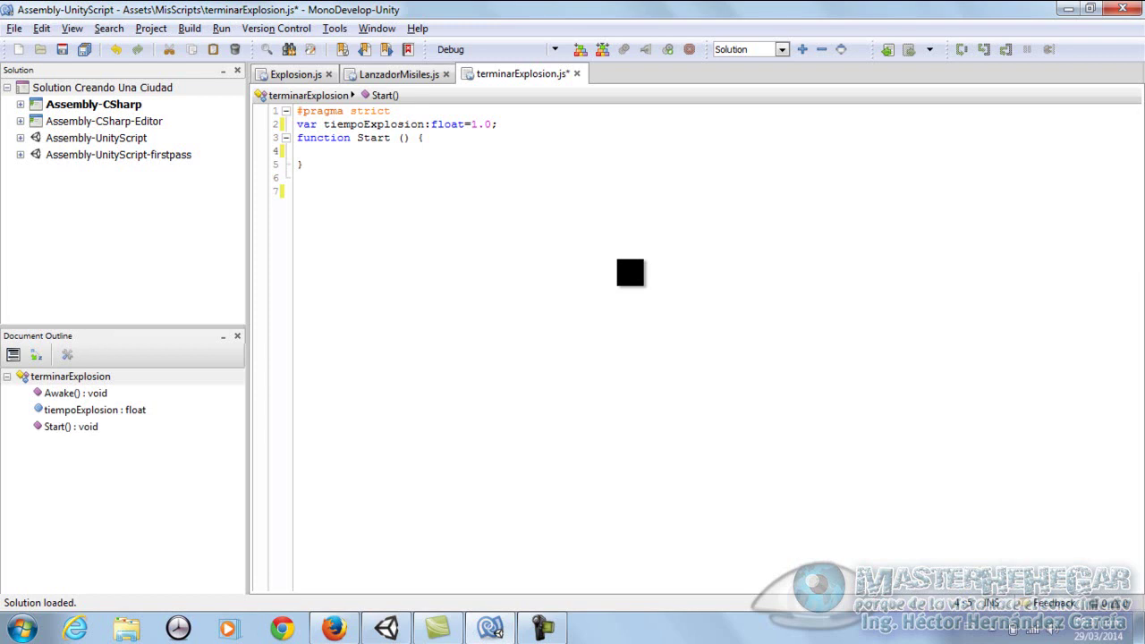
# Step: Write Destroy(gameObject,tiempoExplosion); inside the Start function
pyautogui.write('Des')
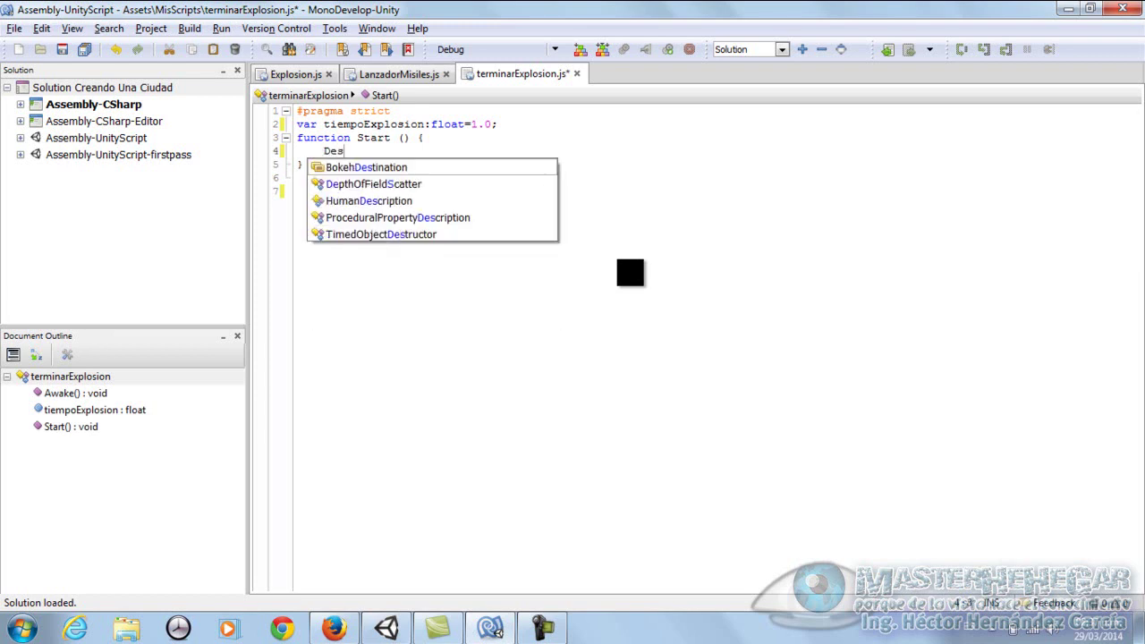
pyautogui.write('troy')
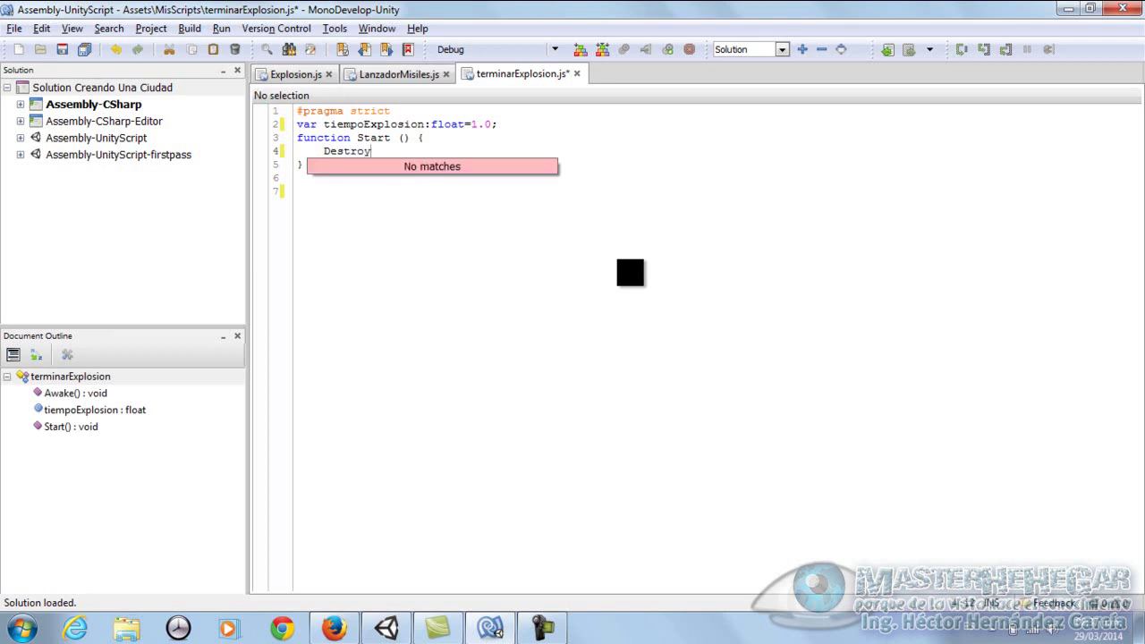
pyautogui.write('(')
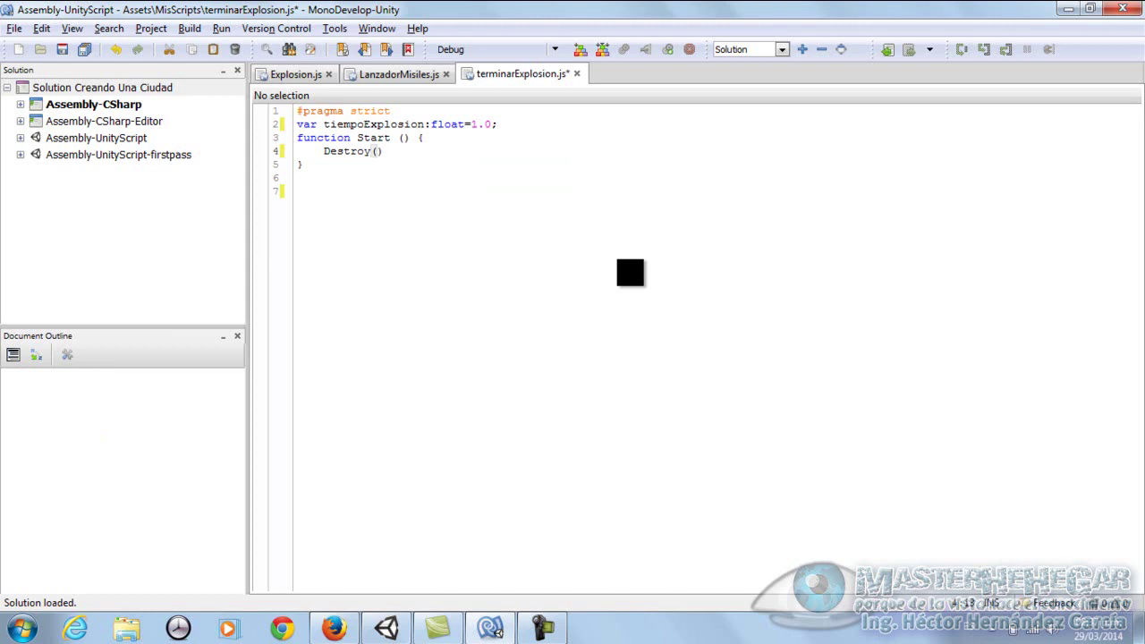
pyautogui.write('gameObject')
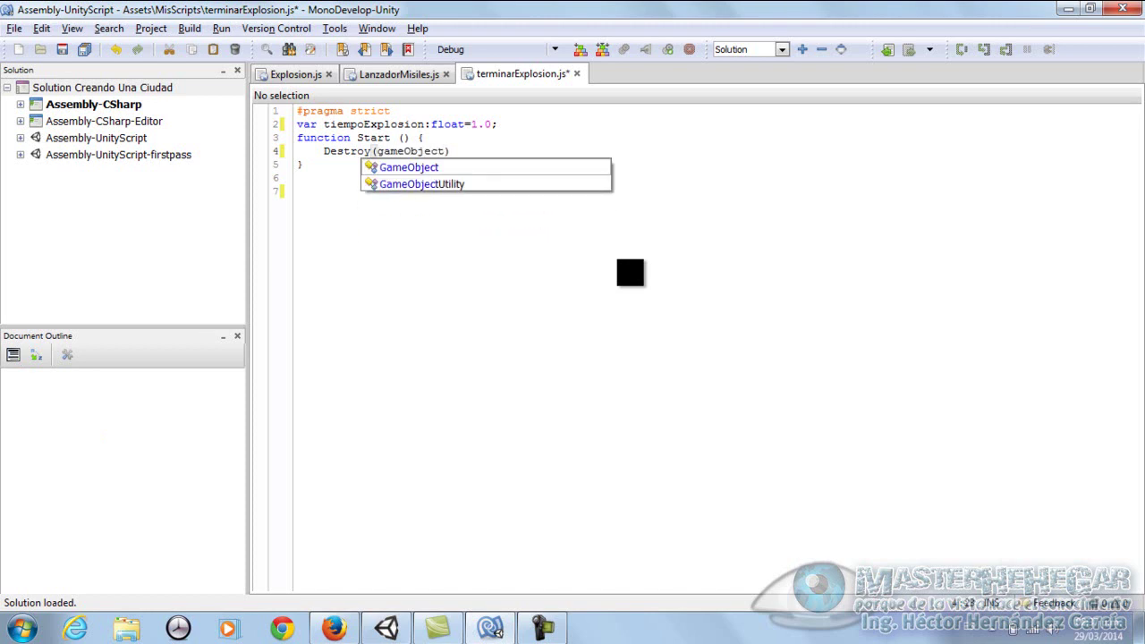
pyautogui.write(',t')
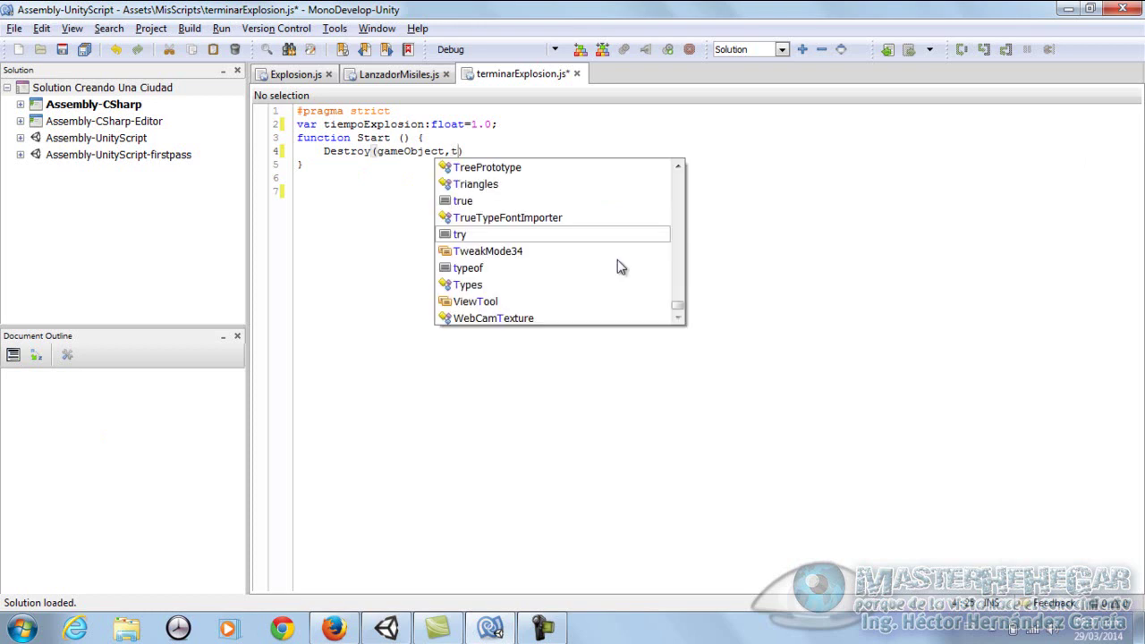
pyautogui.write('iemp')
pyautogui.press('BackSpace')
pyautogui.press('BackSpace')
pyautogui.write('mpoExplosion);')
# Step: Save all scripts and build the solution with 0 errors, returning to Unity
pyautogui.click(85, 51)
pyautogui.click(189, 27)
pyautogui.click(201, 51)
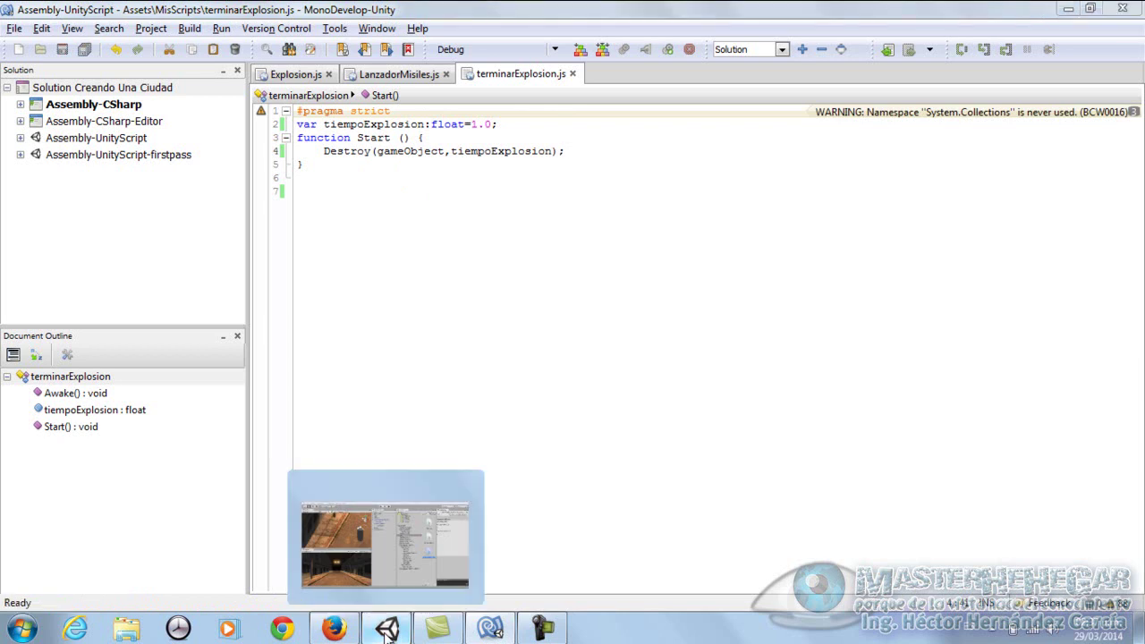
pyautogui.click(386, 629)
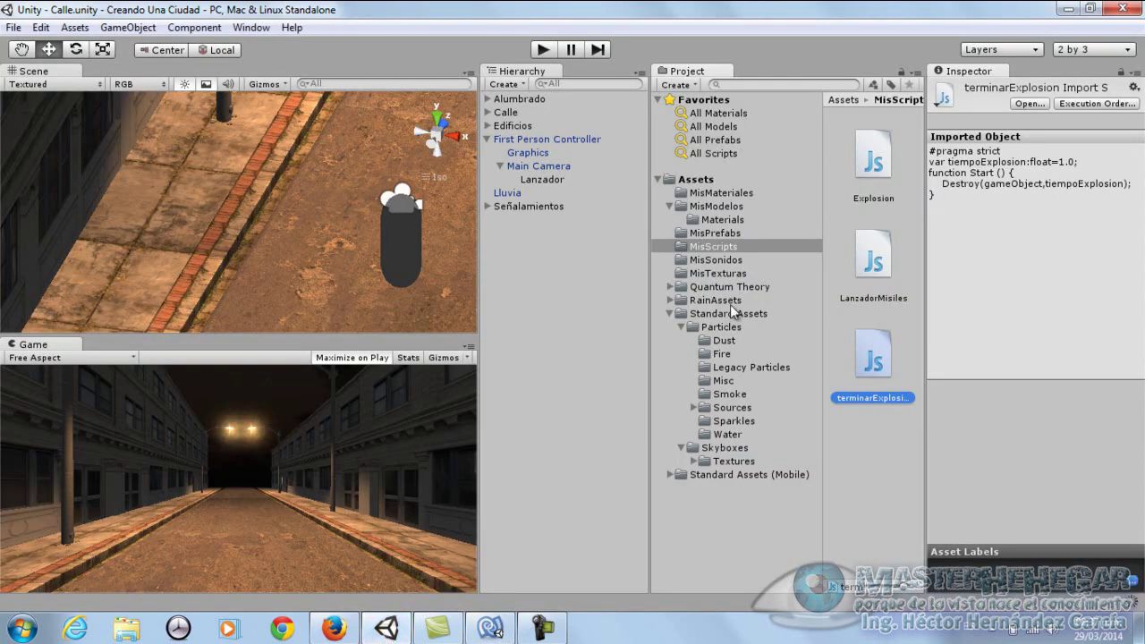
# Step: Add the Terminar Explosion script to the Explosion prefab in MisPrefabs and enter play mode
pyautogui.click(718, 235)
pyautogui.click(882, 250)
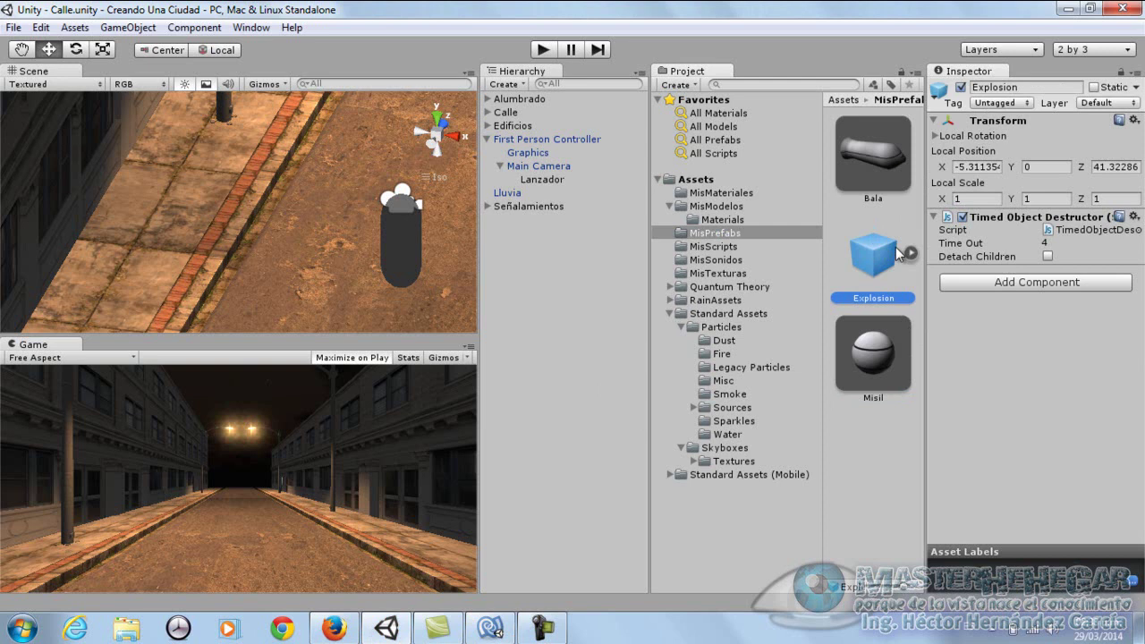
pyautogui.click(140, 28)
pyautogui.moveTo(188, 29)
pyautogui.moveTo(210, 232)
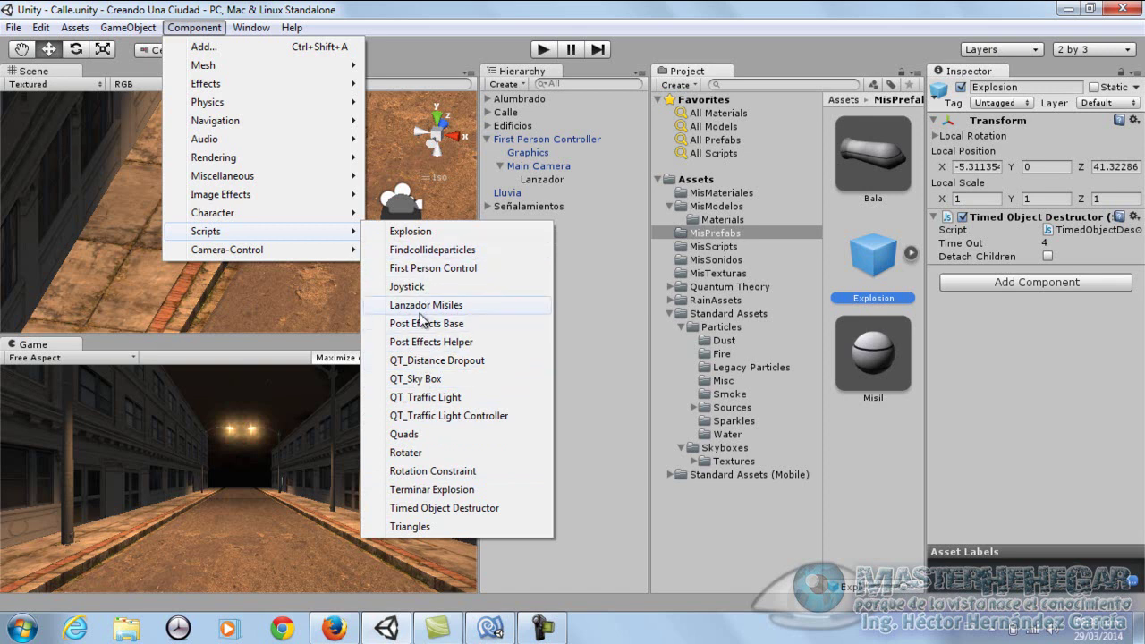
pyautogui.click(422, 490)
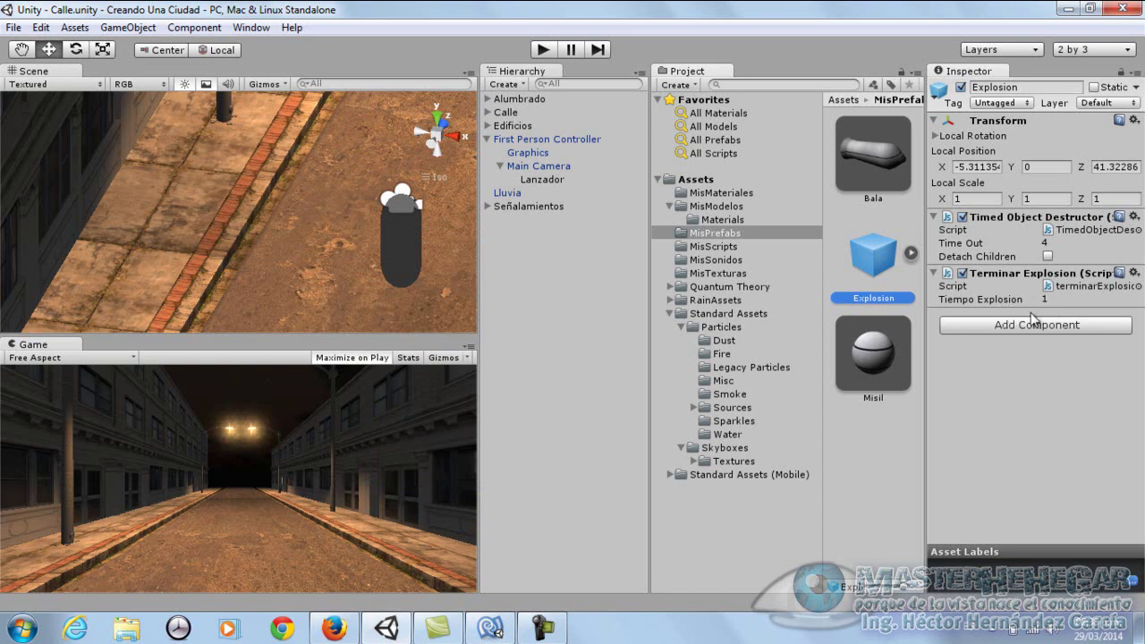
pyautogui.click(543, 50)
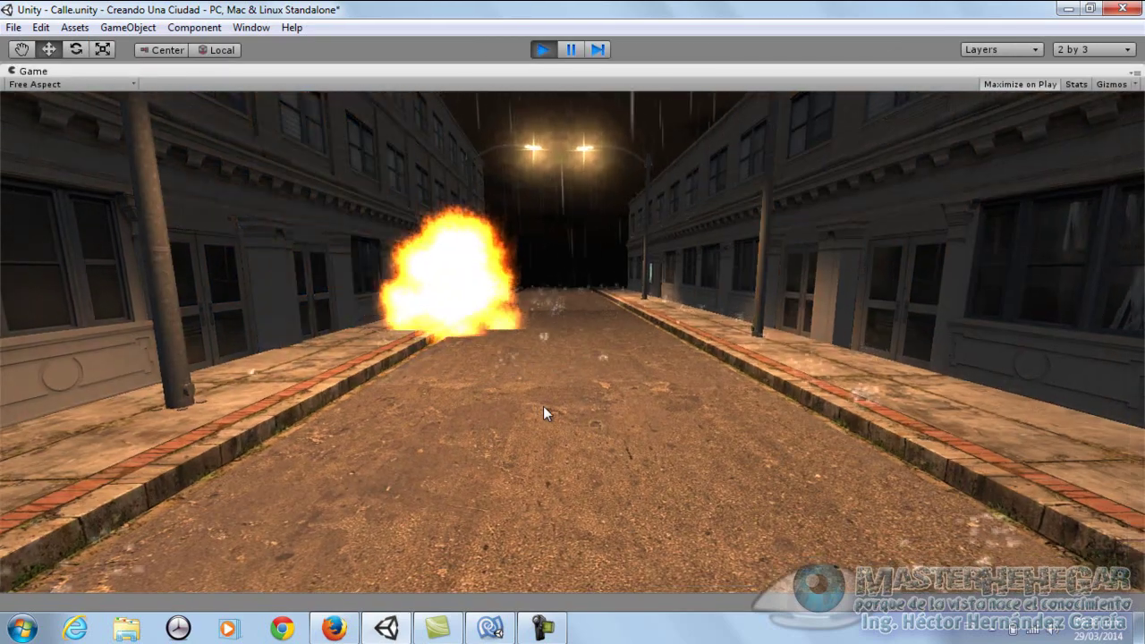
# Step: Fire three balls down the street to watch them explode, then stop the game
pyautogui.click(543, 407)
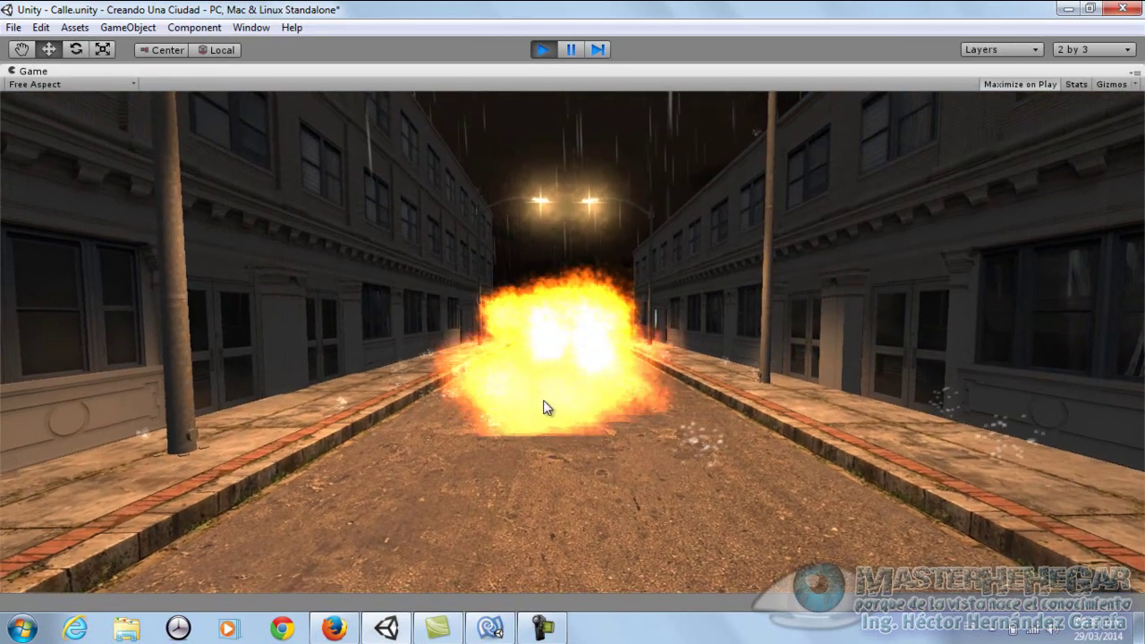
pyautogui.click(543, 400)
pyautogui.click(543, 401)
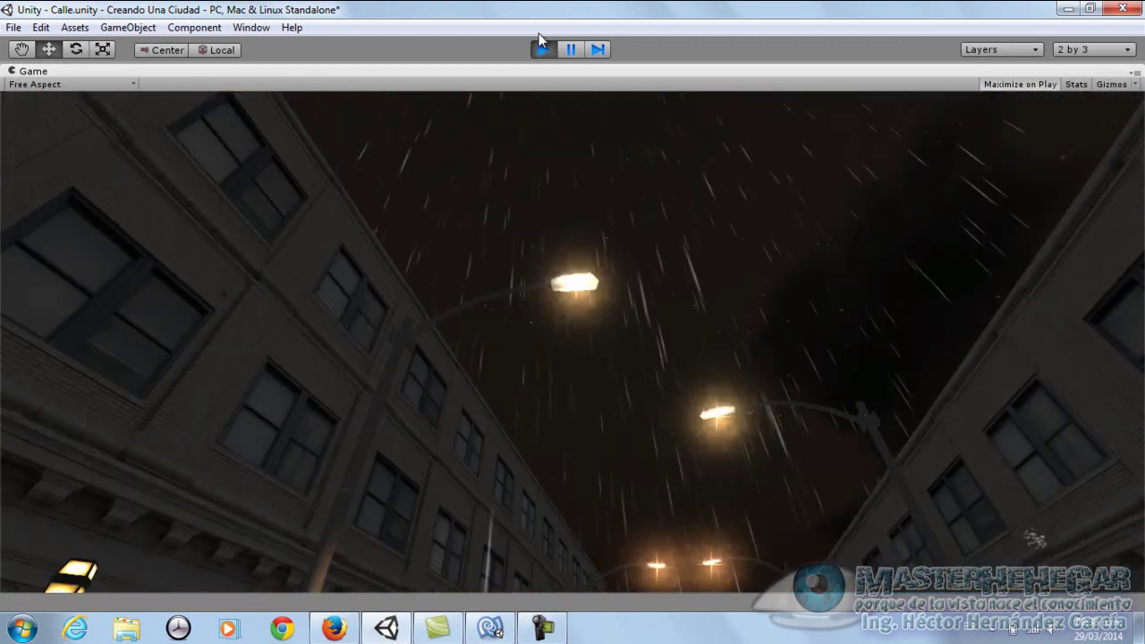
pyautogui.click(543, 49)
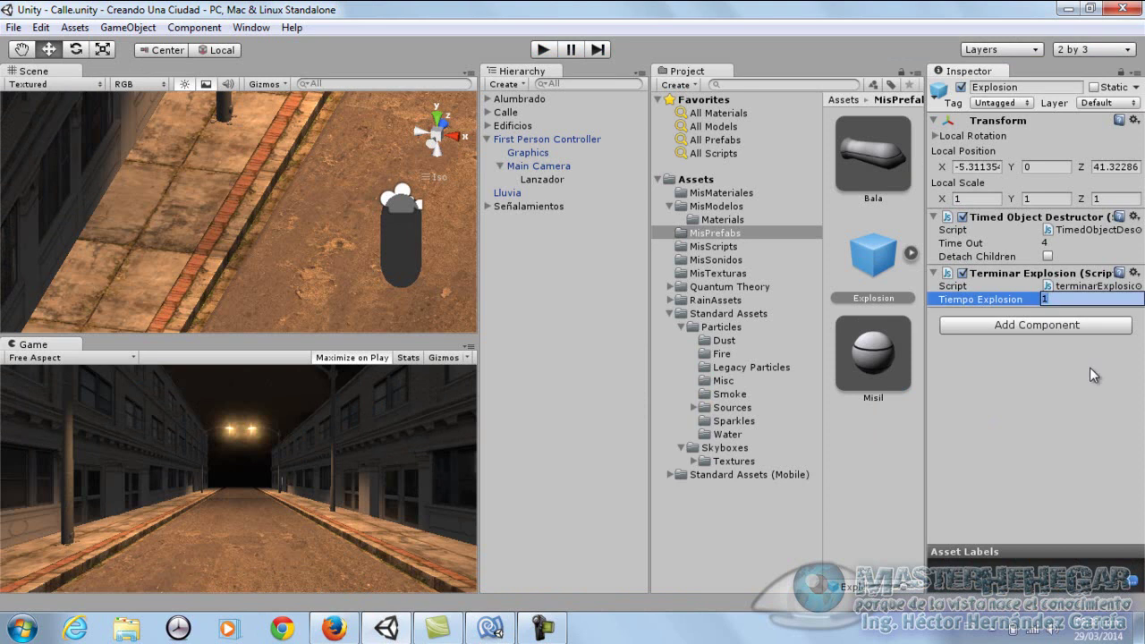
# Step: Set the Explosion prefab's Tiempo Explosion to 0.2 and run the game again
pyautogui.write('0.2')
pyautogui.press('Return')
pyautogui.click(543, 50)
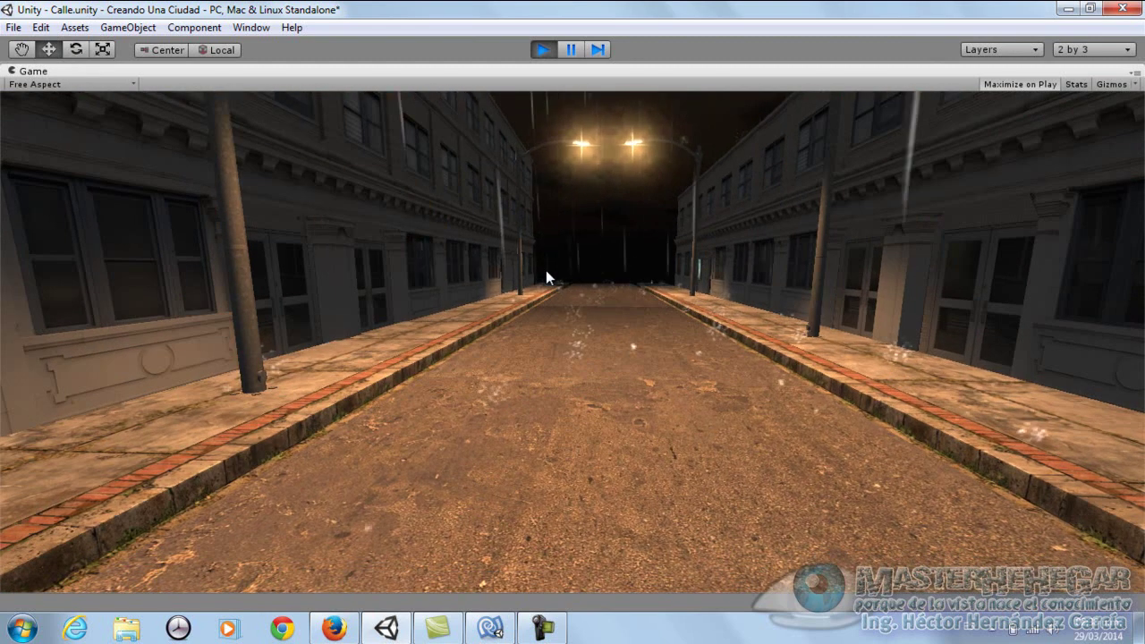
# Step: Fire two more balls onto the road, stop the game, then restart it
pyautogui.click(546, 270)
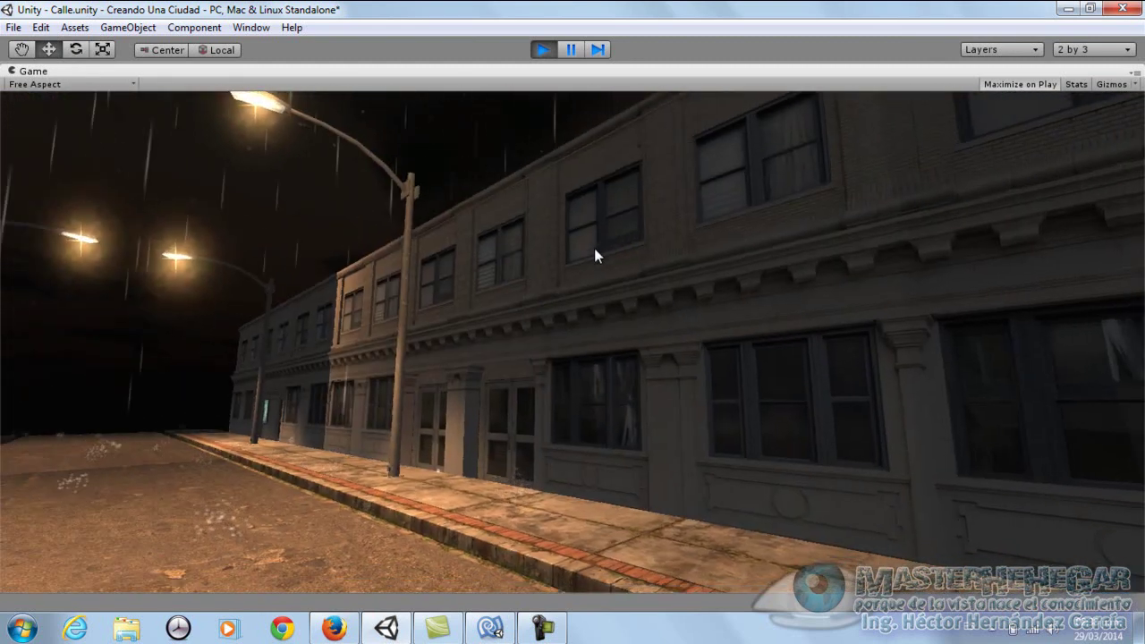
pyautogui.click(581, 269)
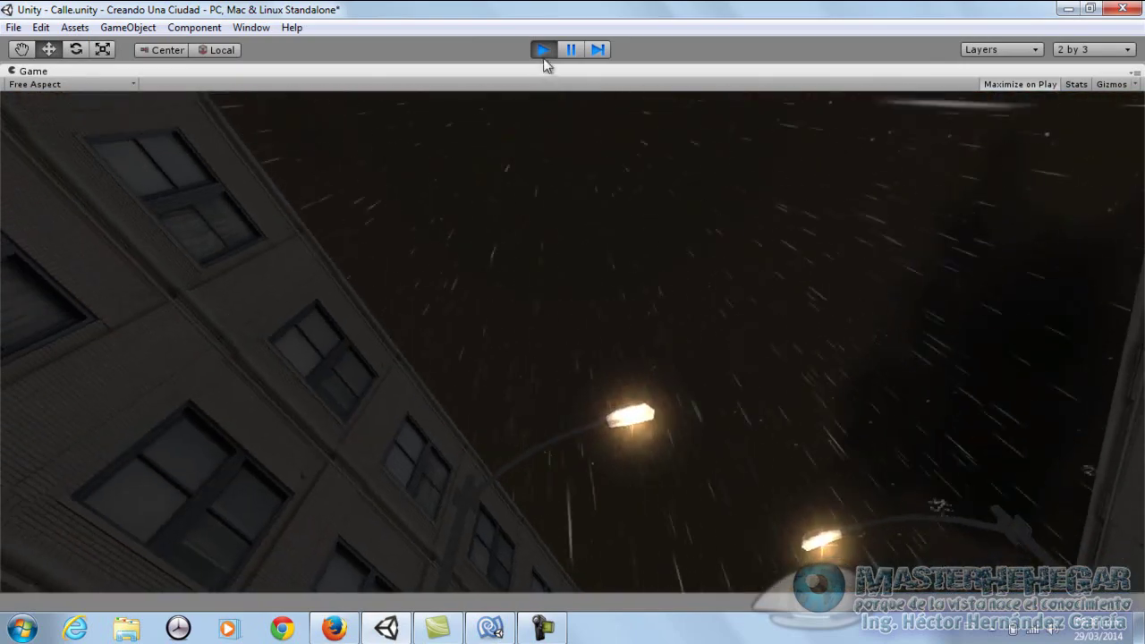
pyautogui.click(543, 49)
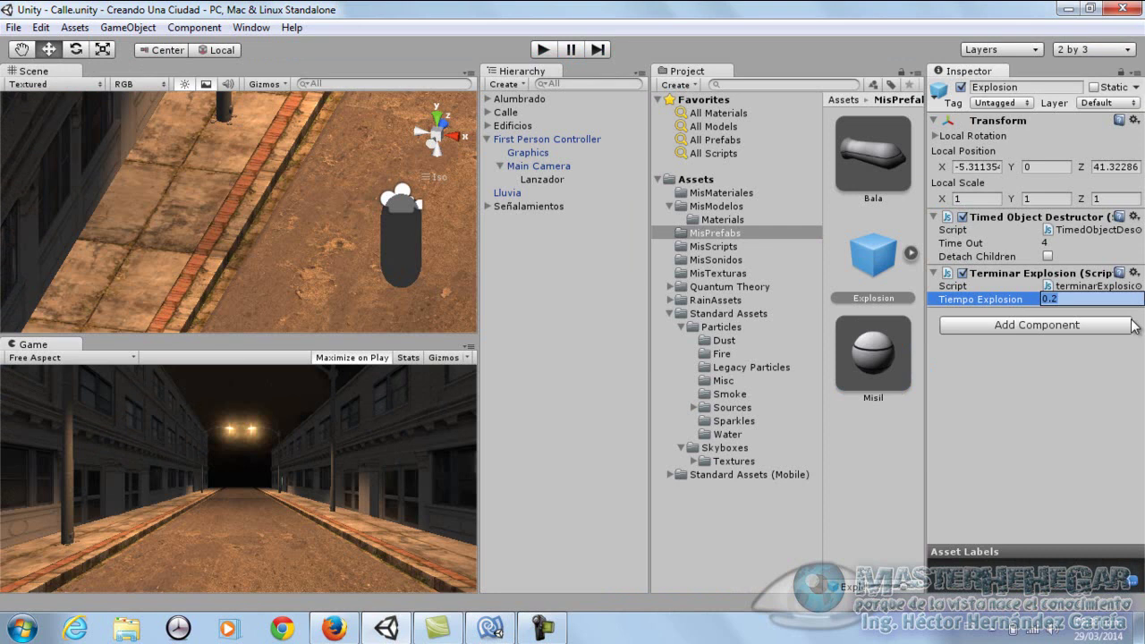
pyautogui.click(543, 50)
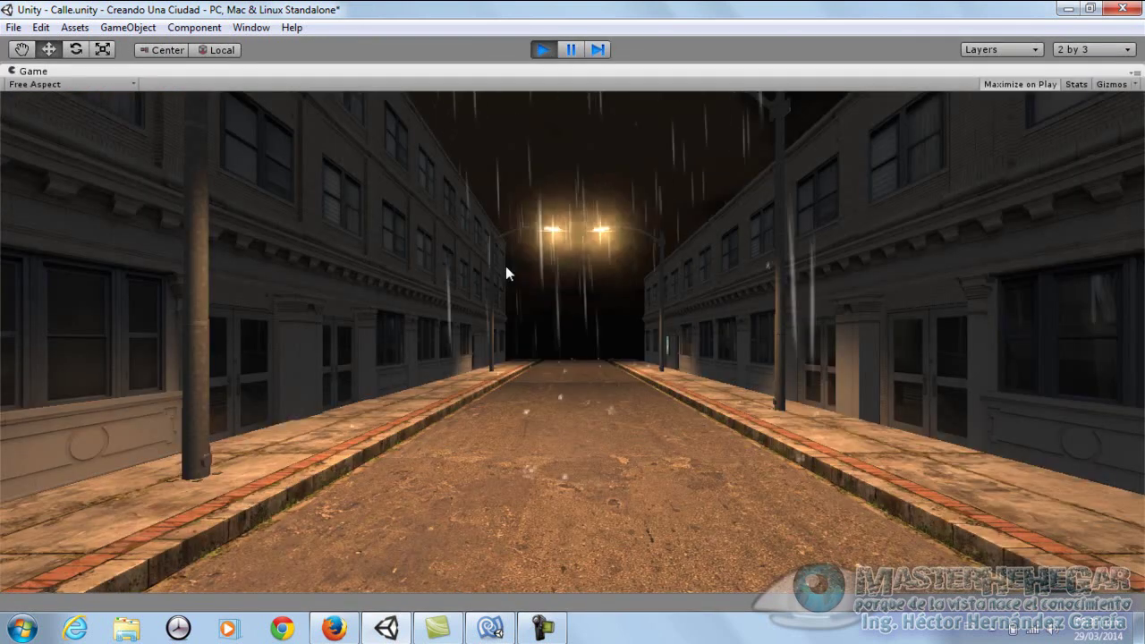
pyautogui.click(507, 285)
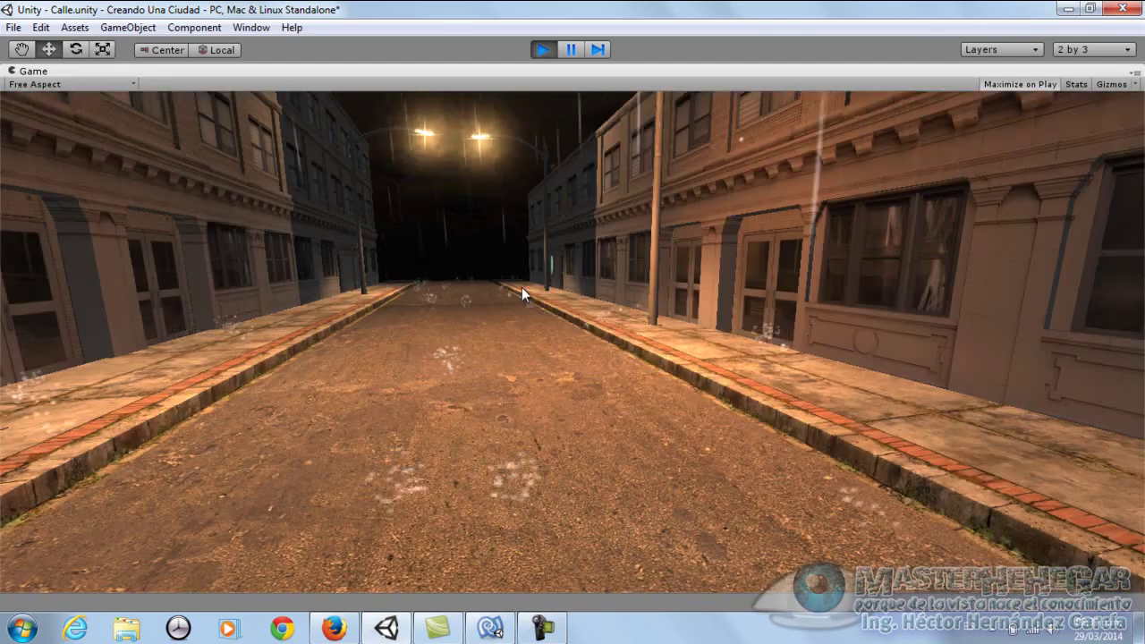
pyautogui.click(521, 287)
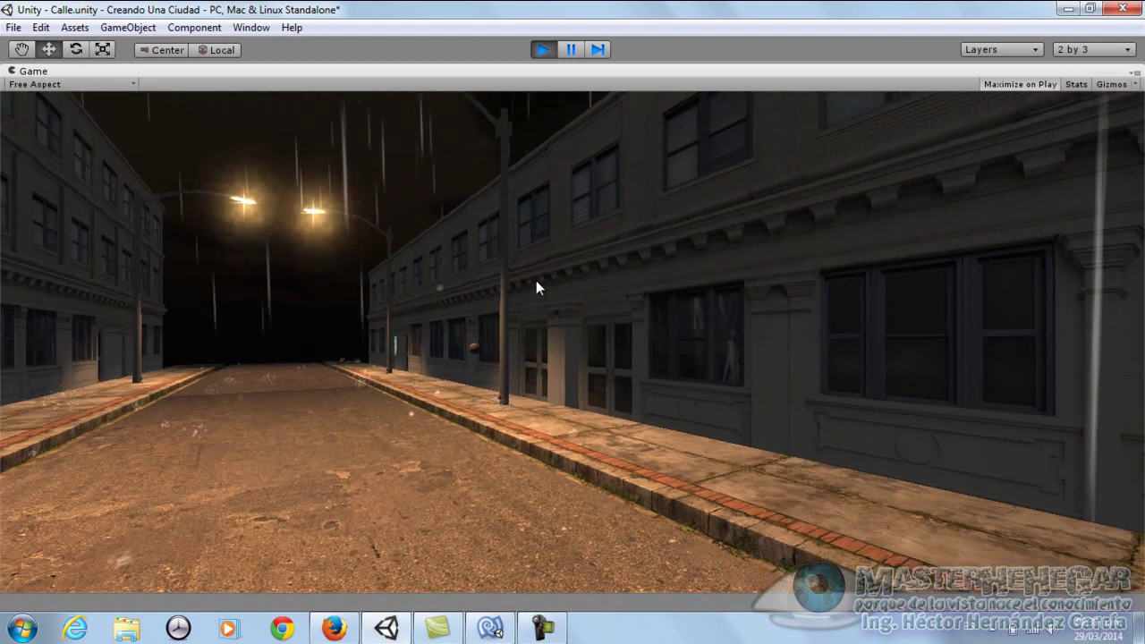
pyautogui.click(536, 280)
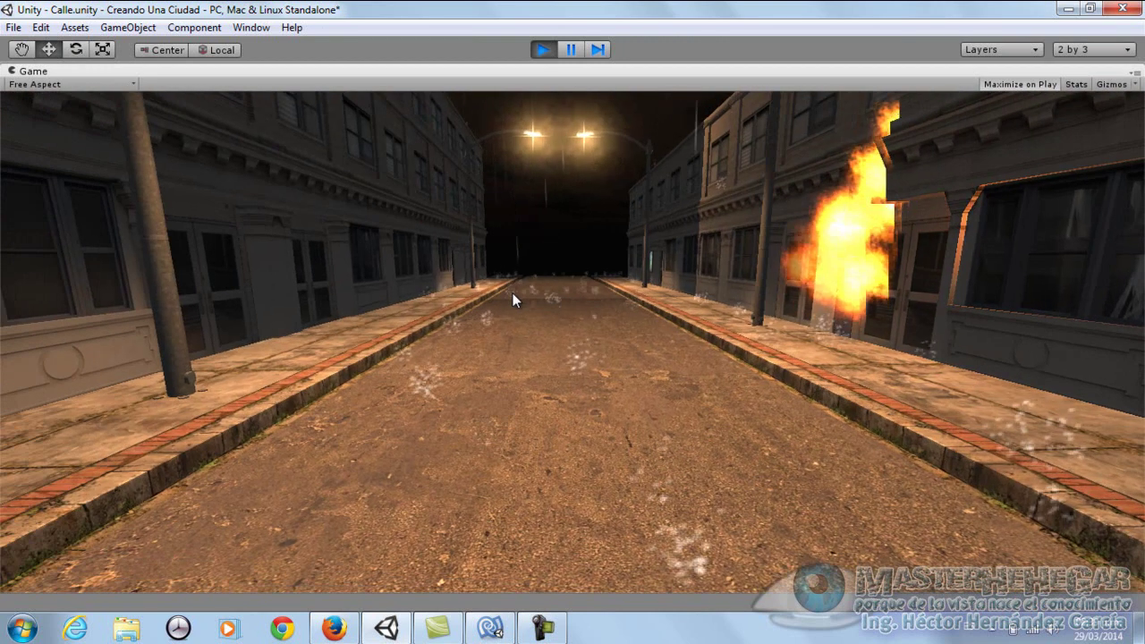
pyautogui.click(515, 300)
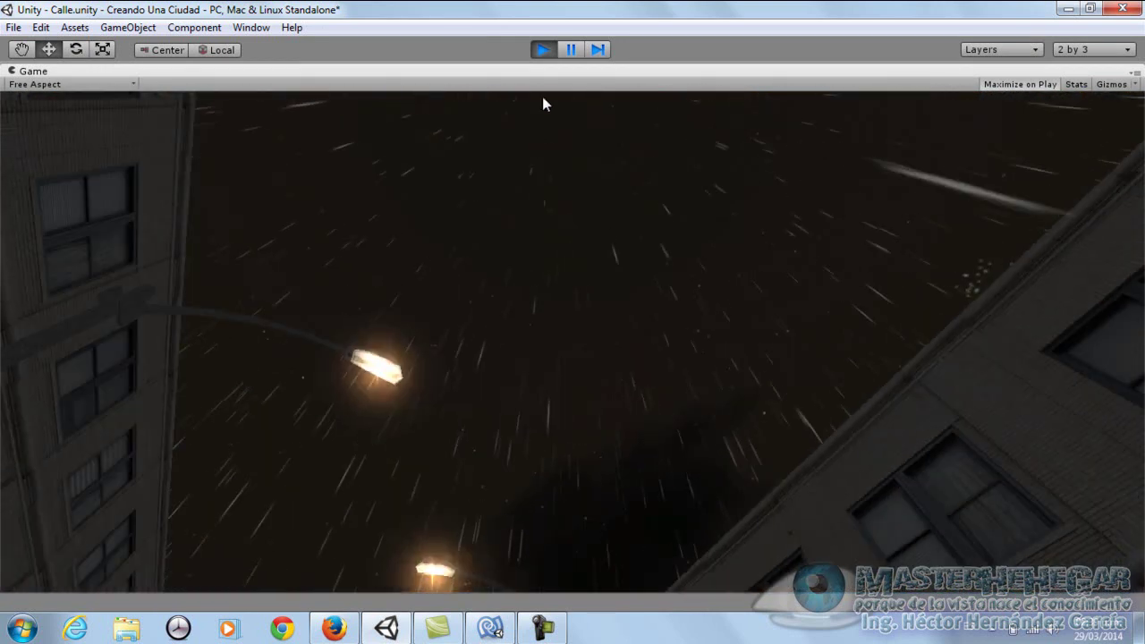
pyautogui.click(543, 49)
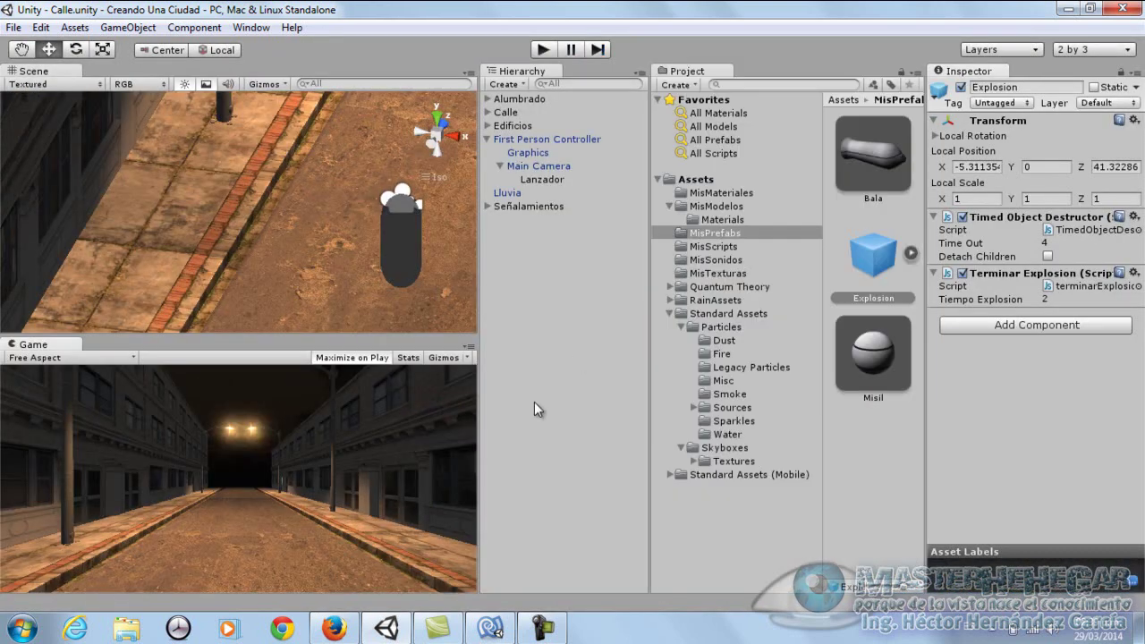